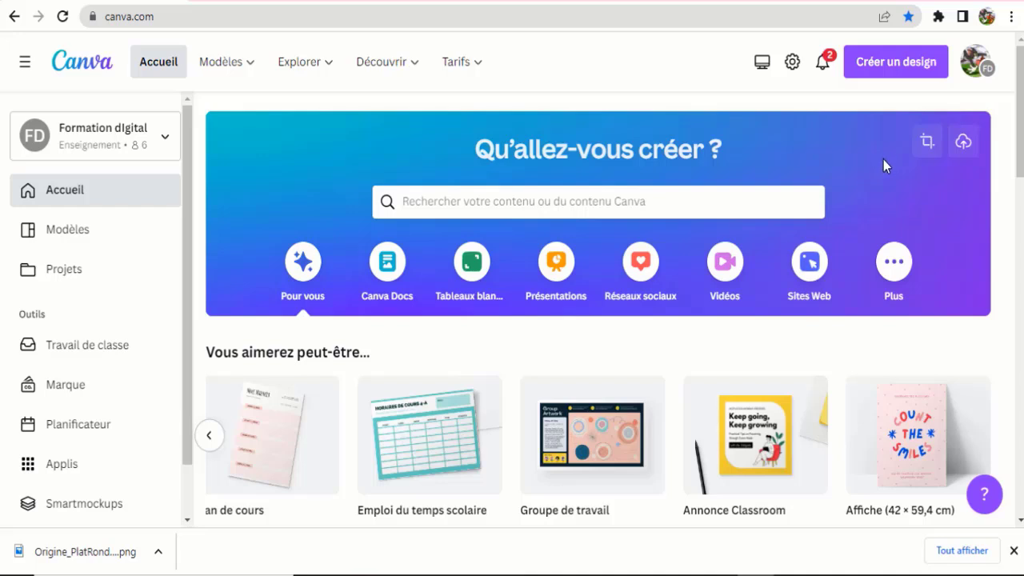
- Create a blank custom-size design of 85 × 55 mm in millimetres
{"action": "left_click", "coordinate": [893, 68]}
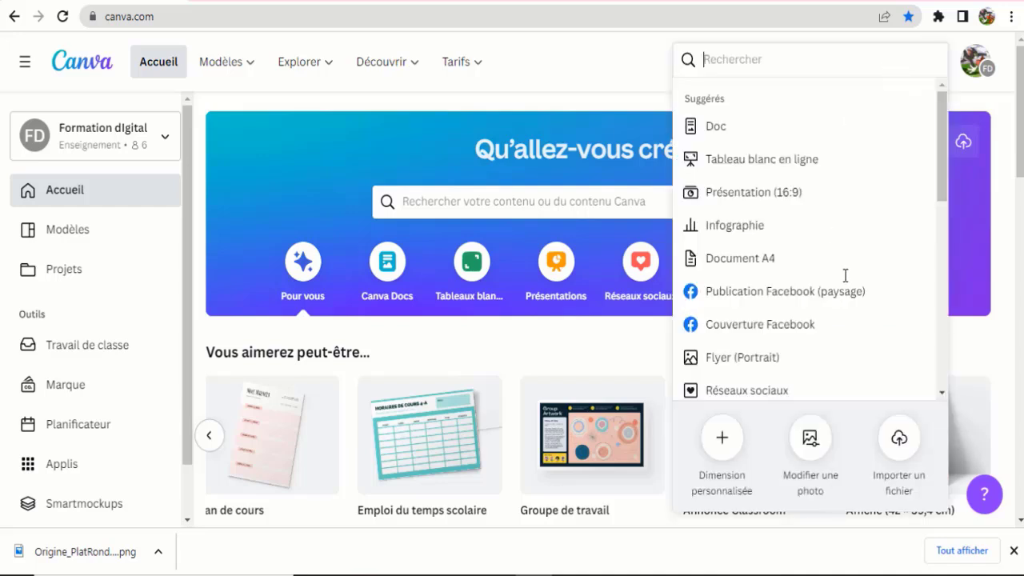
{"action": "left_click", "coordinate": [723, 441]}
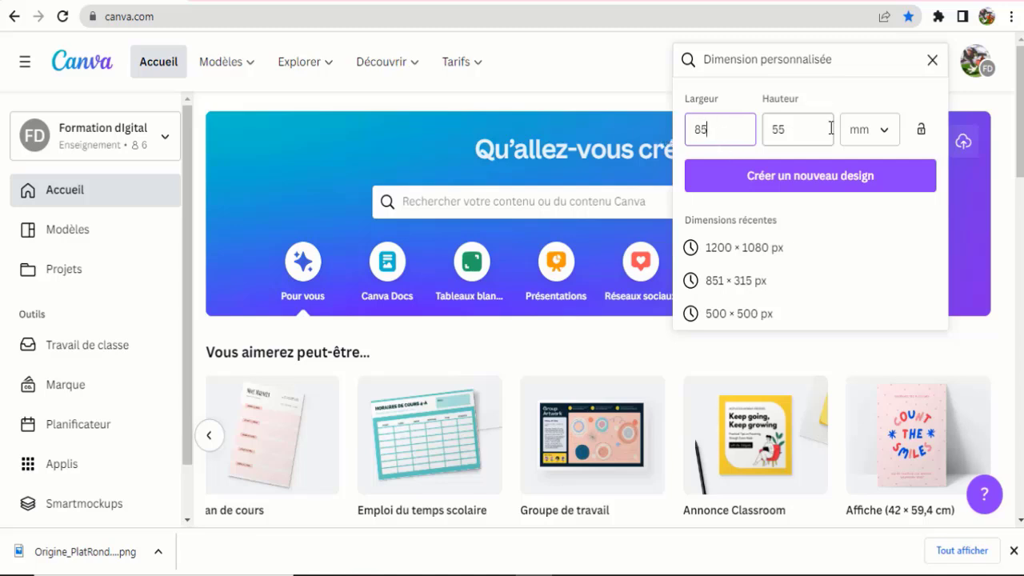
{"action": "left_click", "coordinate": [886, 138]}
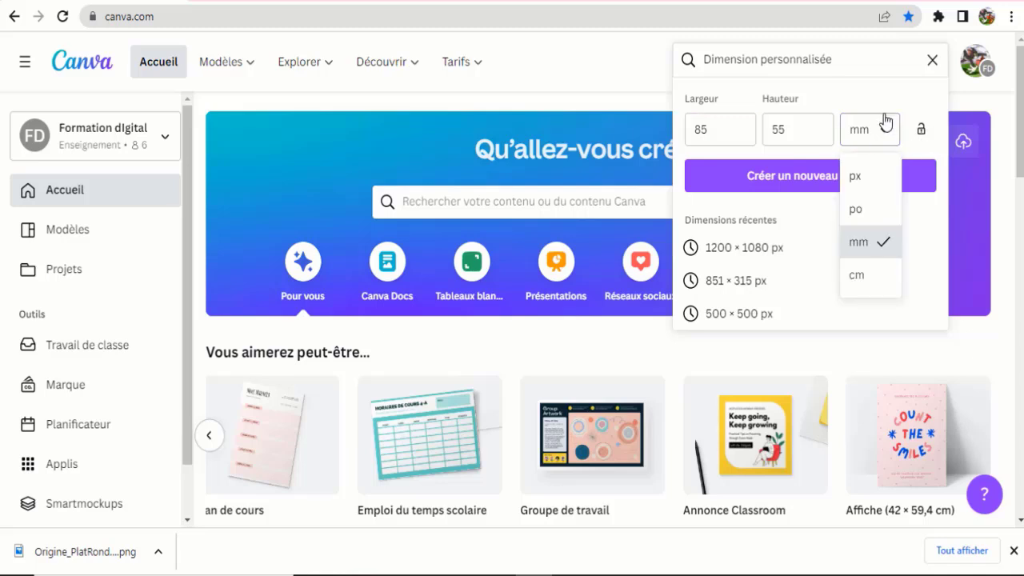
{"action": "left_click", "coordinate": [859, 243]}
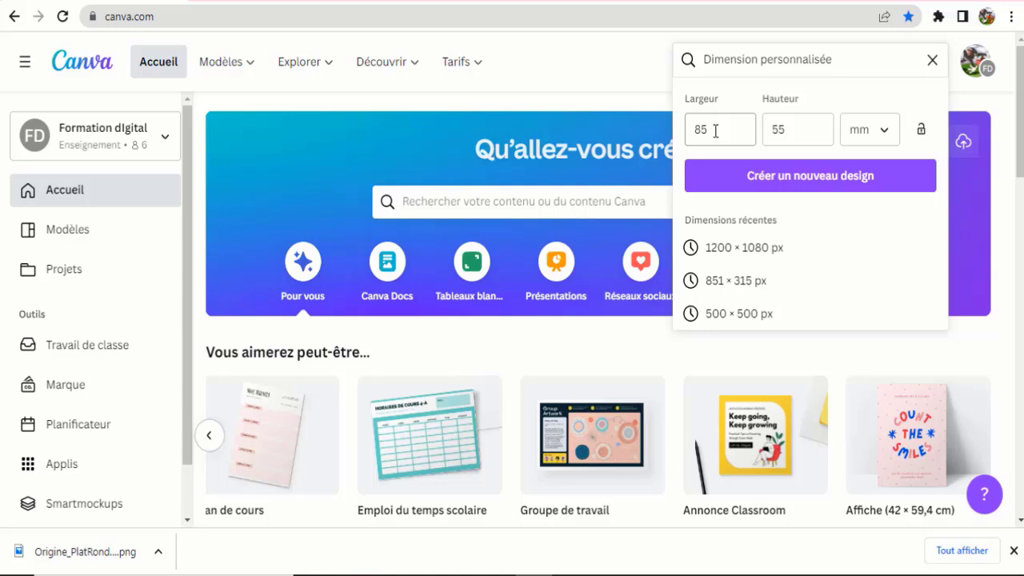
{"action": "left_click", "coordinate": [788, 129]}
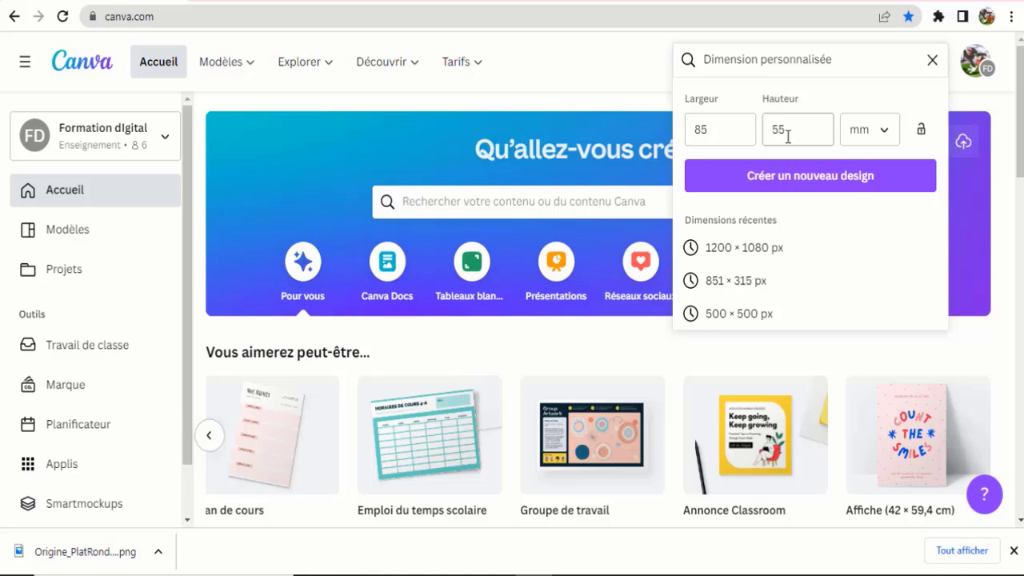
{"action": "left_click", "coordinate": [800, 188]}
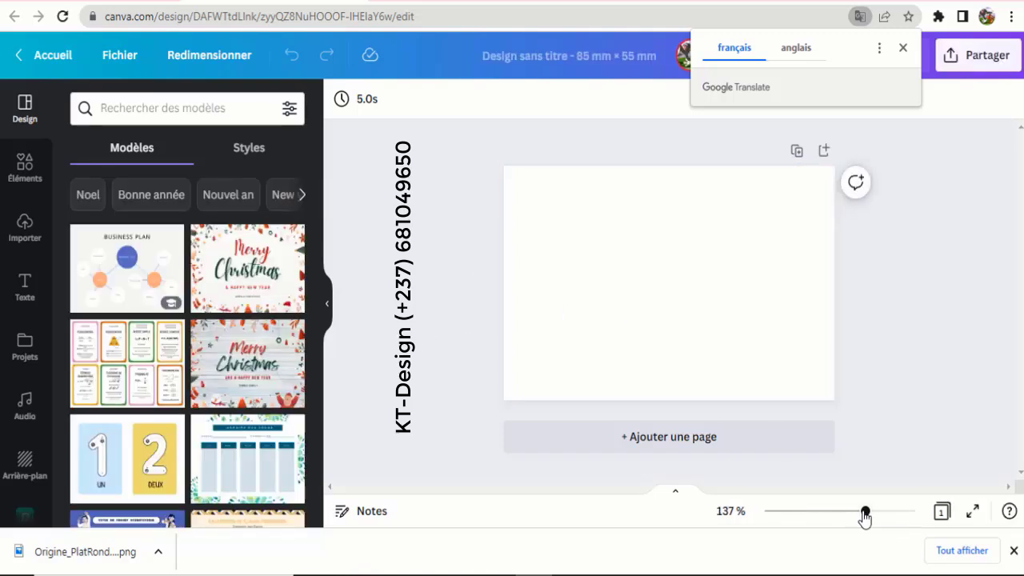
- Upload all four food images from the Desktop 'image' folder into Canva's imports
{"action": "left_click_drag", "start_coordinate": [865, 511], "coordinate": [878, 520]}
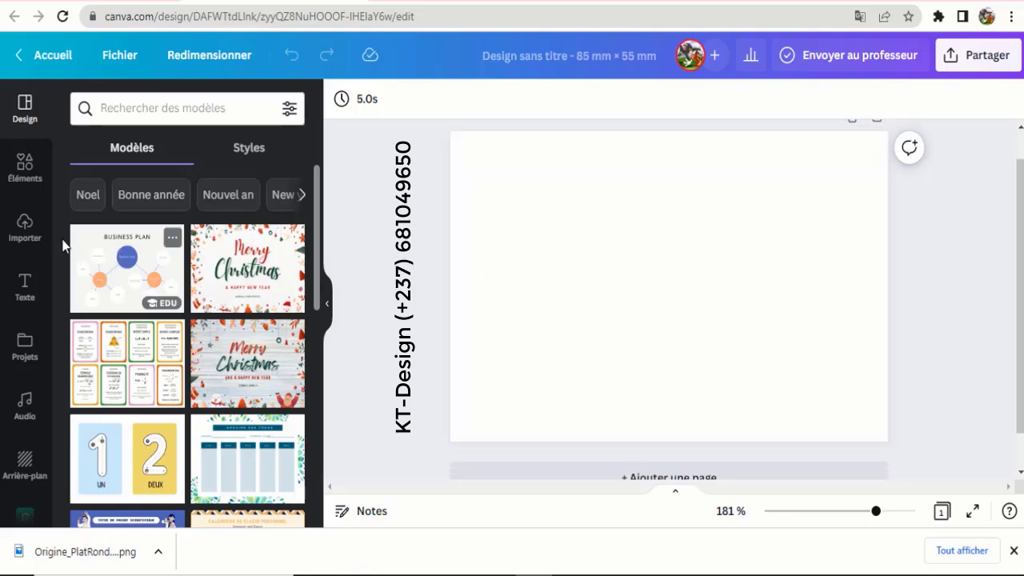
{"action": "left_click", "coordinate": [27, 230]}
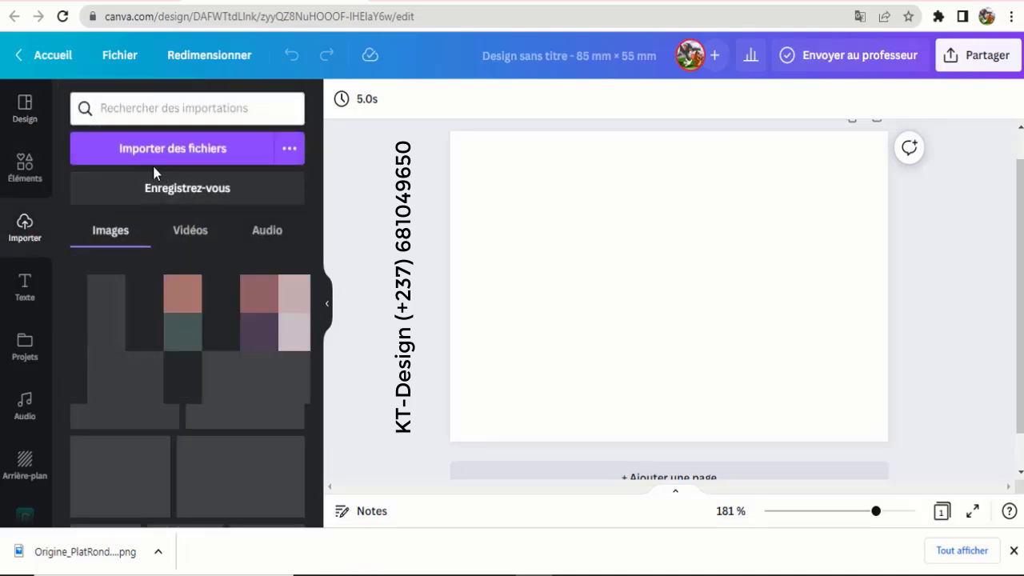
{"action": "left_click", "coordinate": [174, 155]}
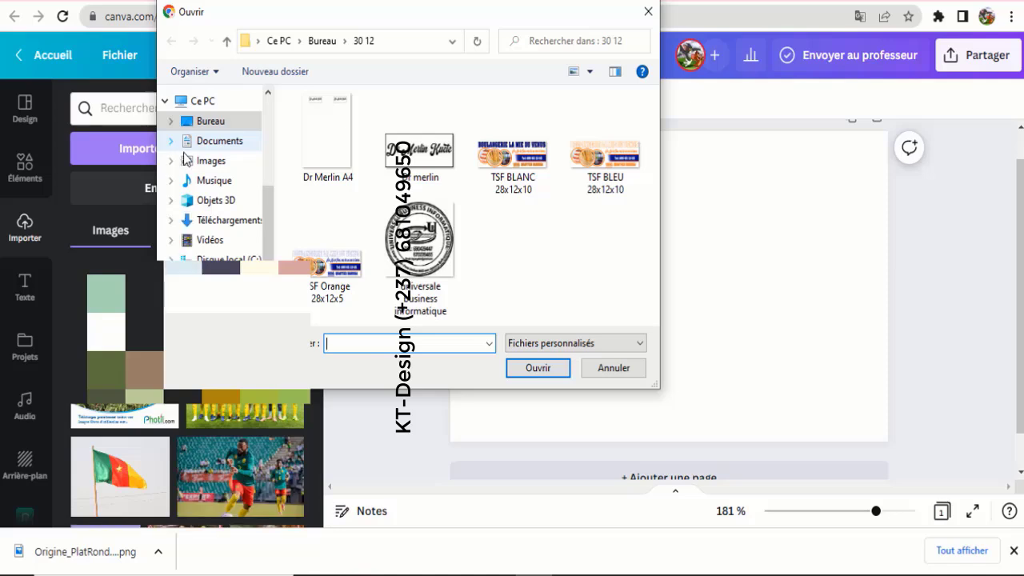
{"action": "left_click", "coordinate": [219, 125]}
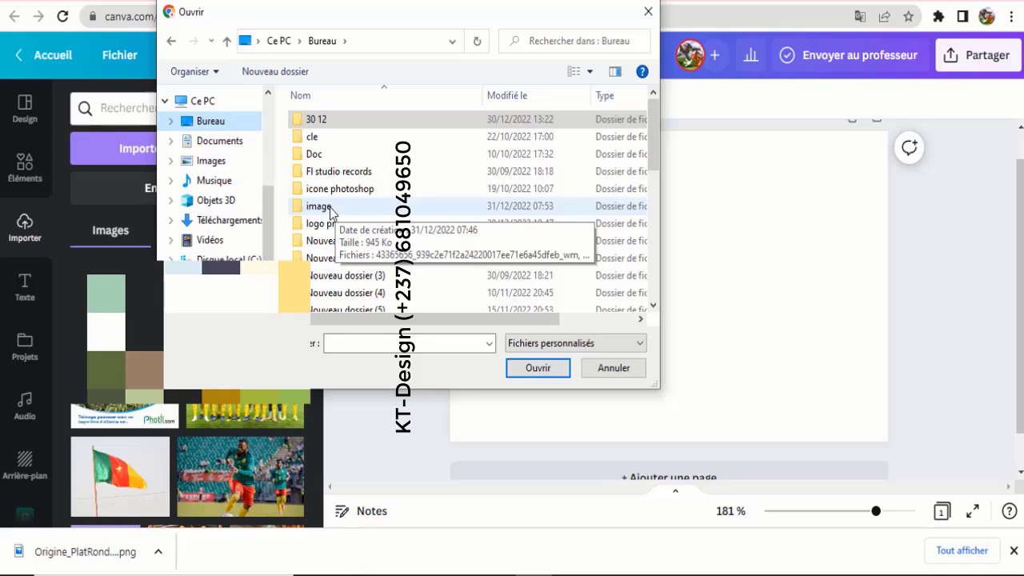
{"action": "double_click", "coordinate": [324, 210]}
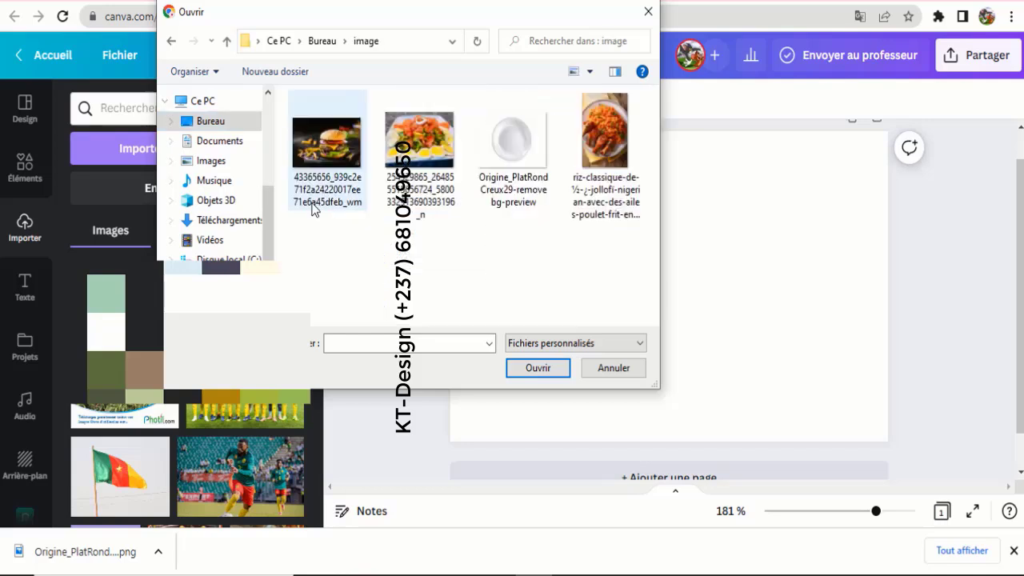
{"action": "left_click_drag", "start_coordinate": [635, 272], "coordinate": [257, 117]}
{"action": "left_click", "coordinate": [535, 368]}
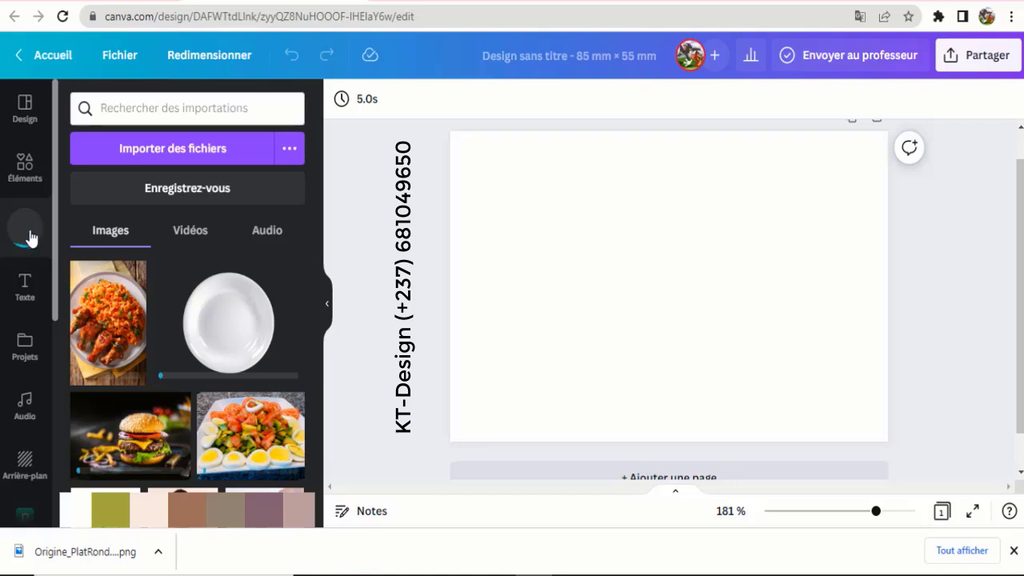
- Add the circle photo frame from the Elements library's frames to the card
{"action": "left_click", "coordinate": [29, 170]}
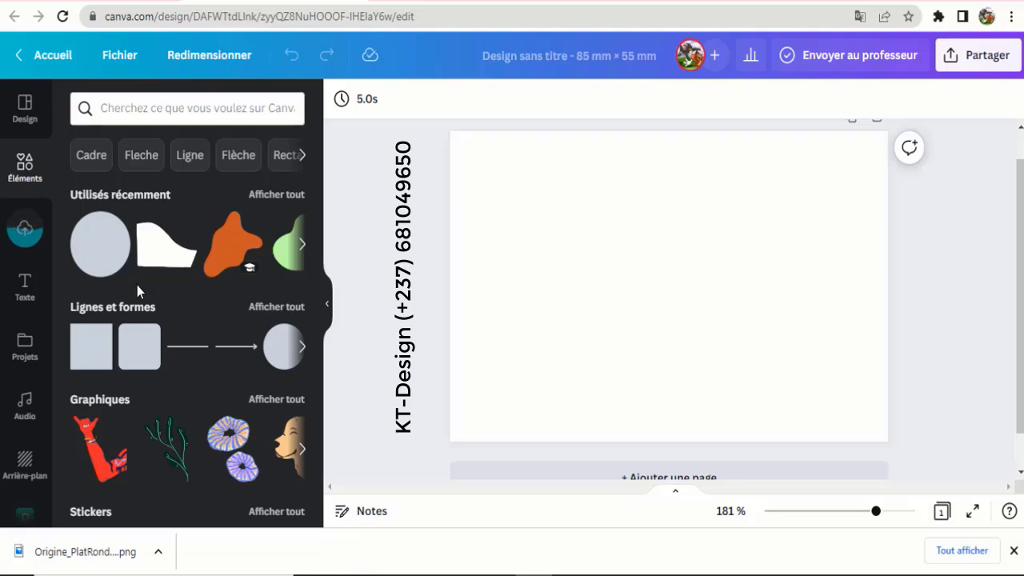
{"action": "scroll", "coordinate": [137, 286], "scroll_direction": "down", "scroll_amount": 2}
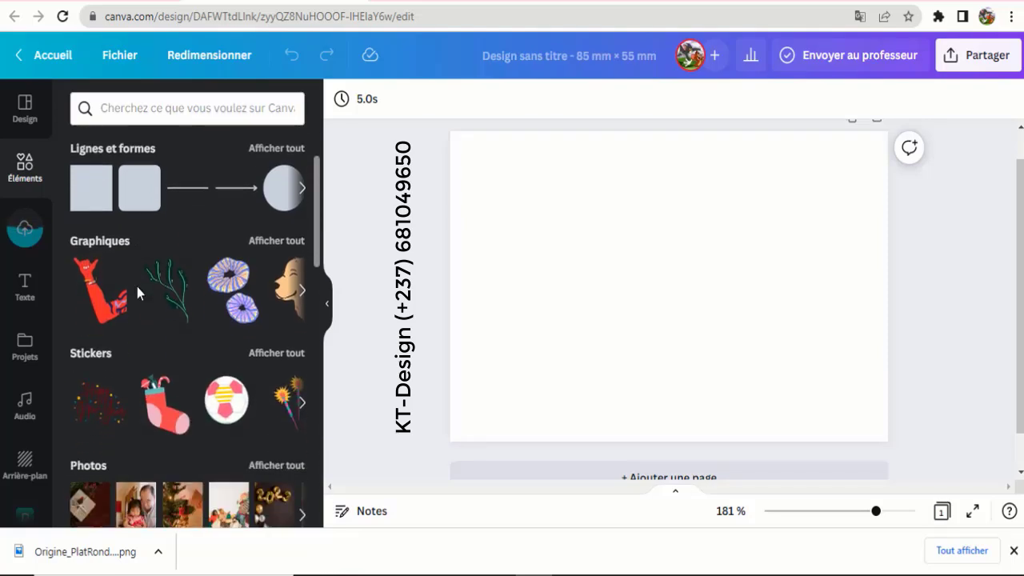
{"action": "scroll", "coordinate": [137, 287], "scroll_direction": "down", "scroll_amount": 2}
{"action": "scroll", "coordinate": [137, 287], "scroll_direction": "up", "scroll_amount": 3}
{"action": "scroll", "coordinate": [137, 286], "scroll_direction": "down", "scroll_amount": 2}
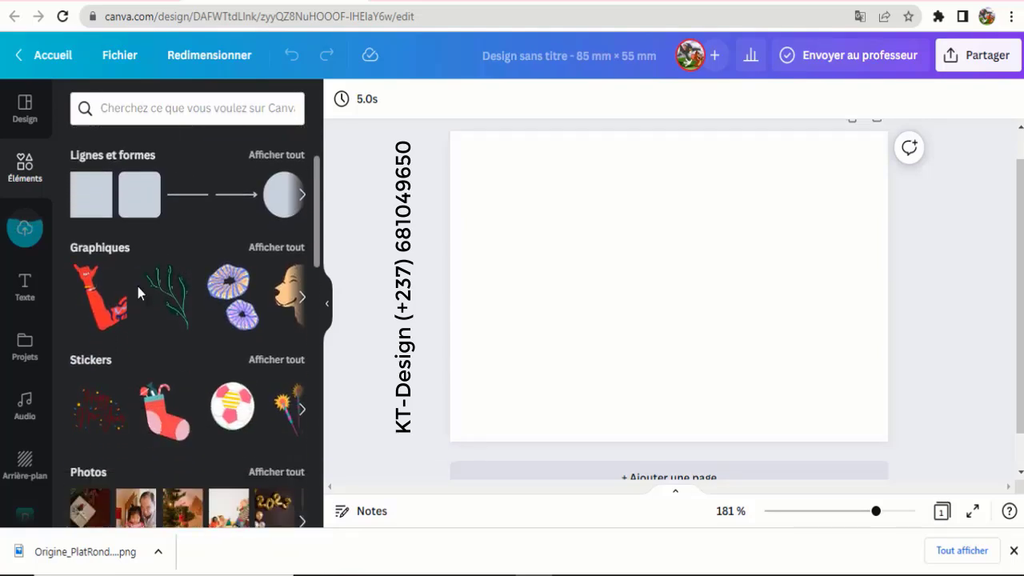
{"action": "scroll", "coordinate": [138, 287], "scroll_direction": "down", "scroll_amount": 6}
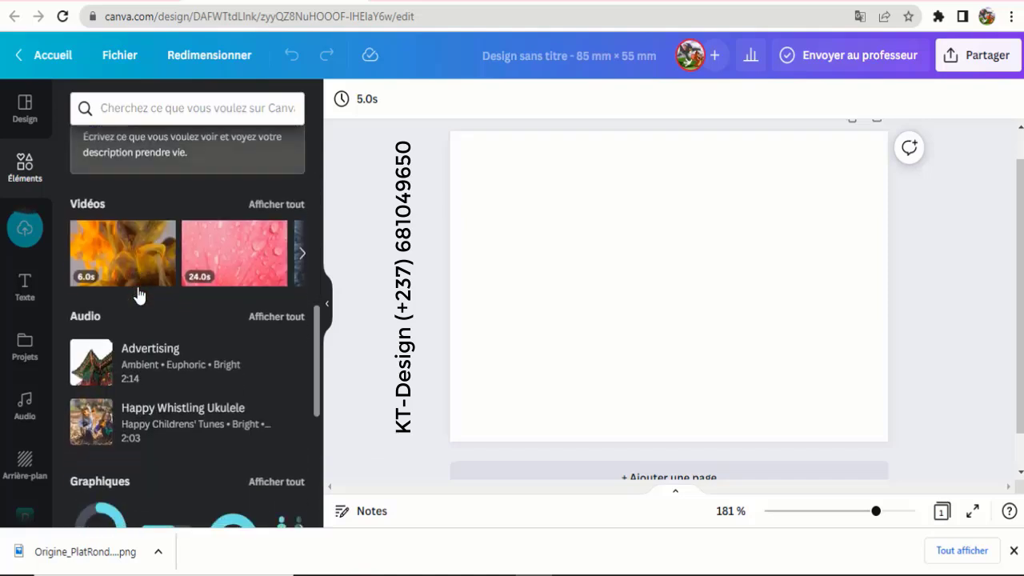
{"action": "scroll", "coordinate": [137, 294], "scroll_direction": "down", "scroll_amount": 5}
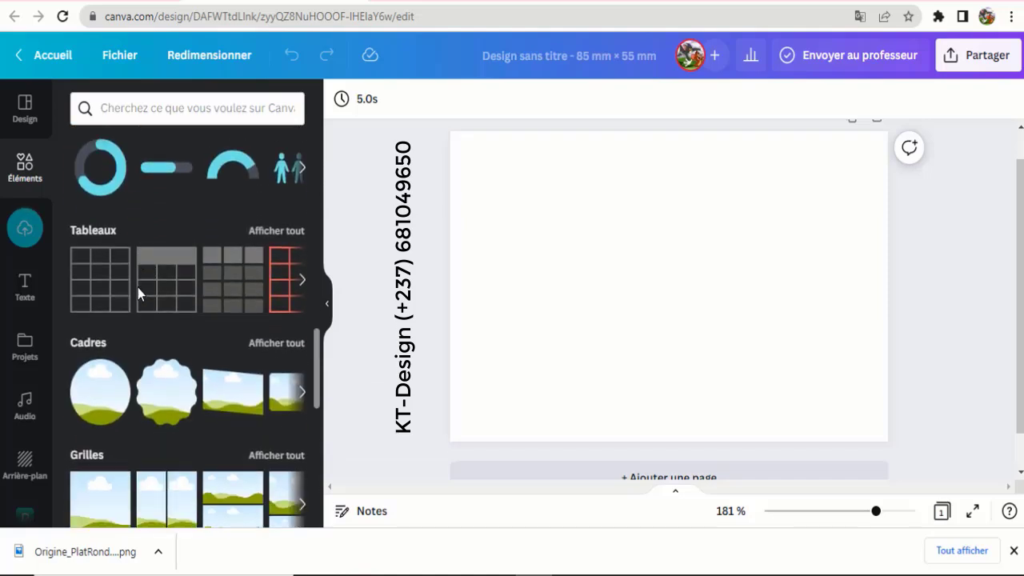
{"action": "scroll", "coordinate": [138, 295], "scroll_direction": "down", "scroll_amount": 3}
{"action": "scroll", "coordinate": [138, 293], "scroll_direction": "up", "scroll_amount": 2}
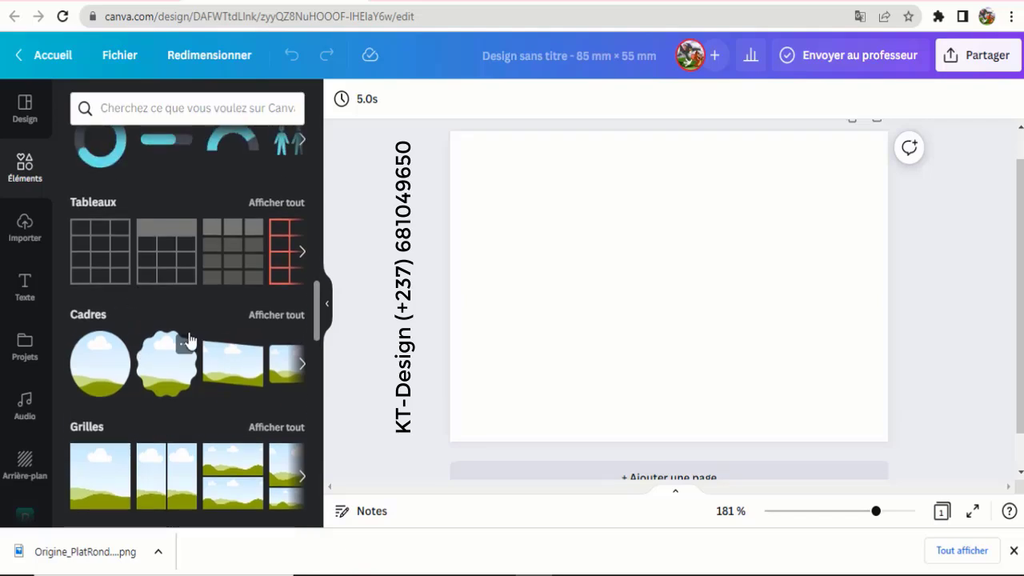
{"action": "left_click", "coordinate": [96, 380]}
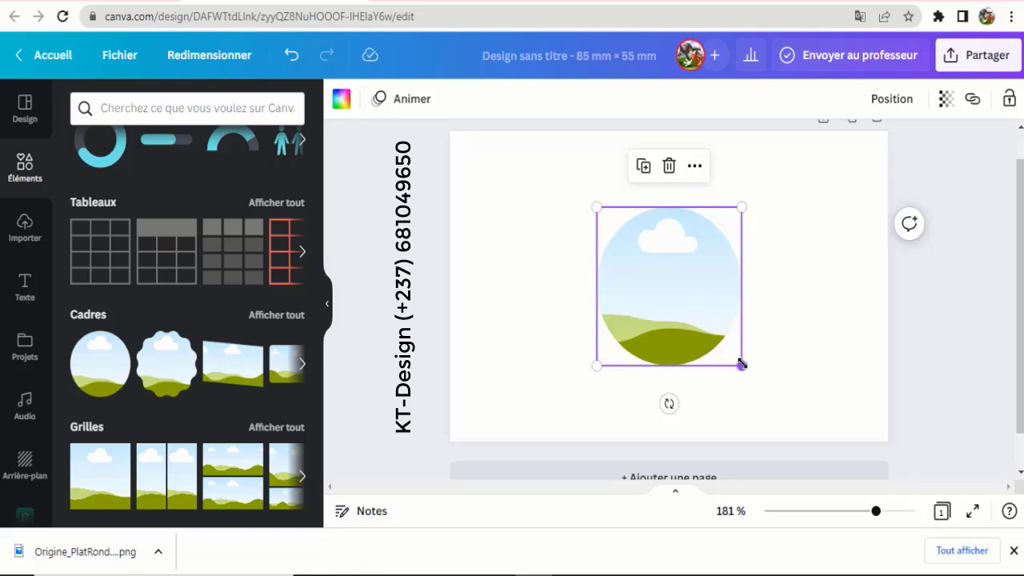
- Enlarge the circle frame and position it on the right, partly past the card edge
{"action": "left_click_drag", "start_coordinate": [742, 364], "coordinate": [853, 472]}
{"action": "left_click_drag", "start_coordinate": [743, 355], "coordinate": [845, 193]}
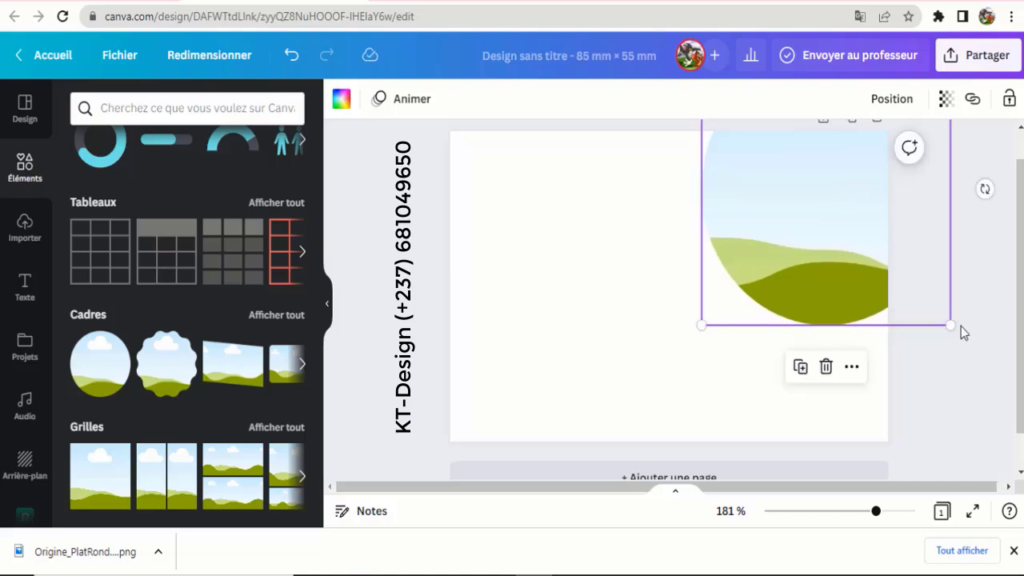
{"action": "left_click_drag", "start_coordinate": [950, 325], "coordinate": [959, 354]}
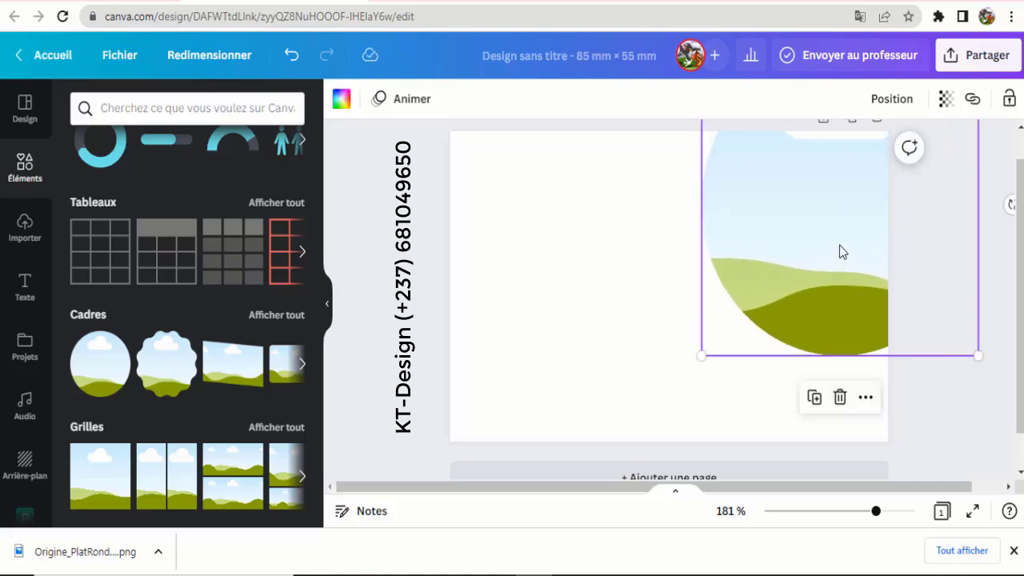
{"action": "left_click_drag", "start_coordinate": [840, 245], "coordinate": [822, 223]}
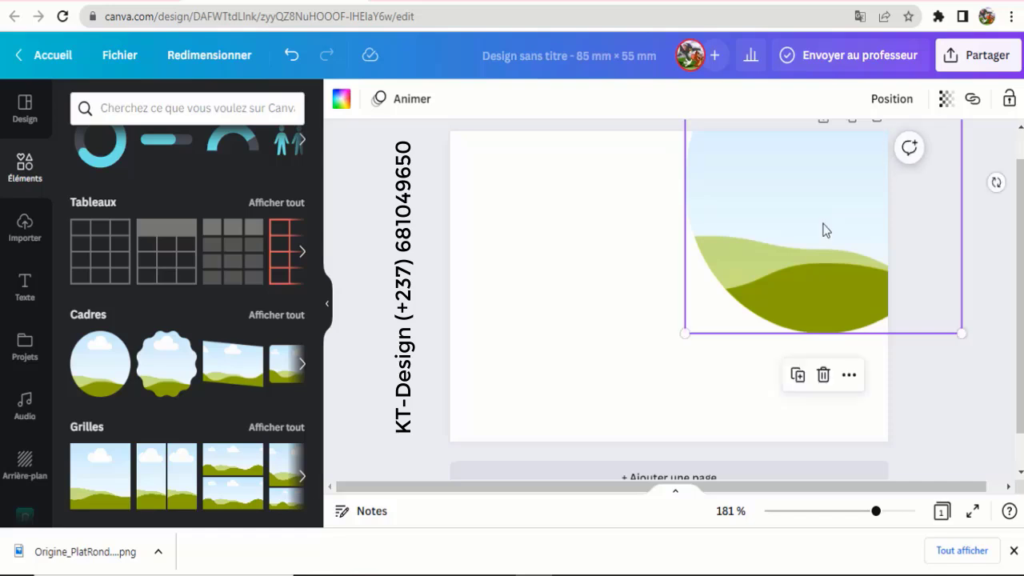
{"action": "left_click", "coordinate": [619, 300]}
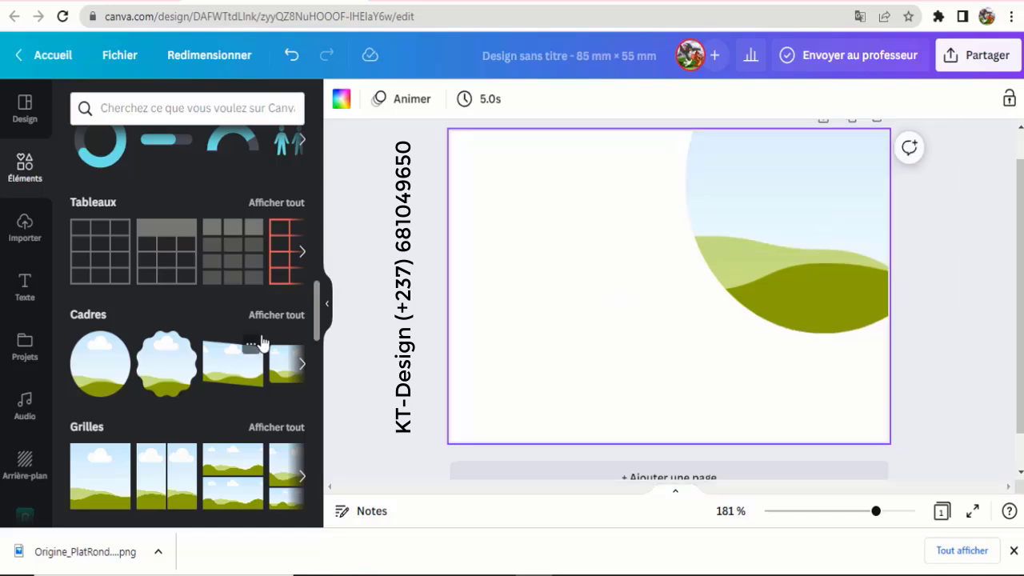
{"action": "scroll", "coordinate": [207, 343], "scroll_direction": "up", "scroll_amount": 3}
{"action": "scroll", "coordinate": [207, 342], "scroll_direction": "up", "scroll_amount": 8}
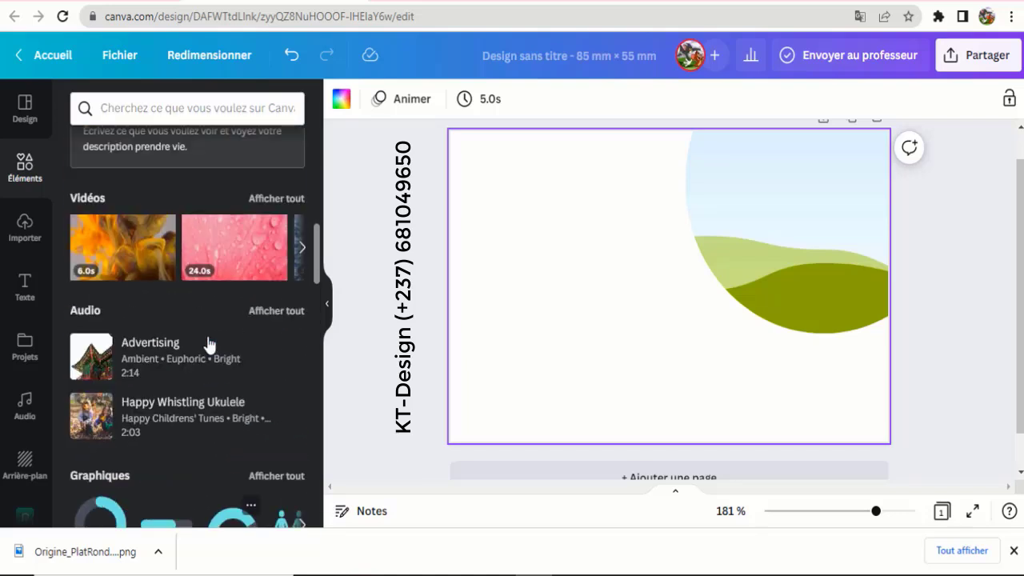
{"action": "scroll", "coordinate": [211, 346], "scroll_direction": "up", "scroll_amount": 4}
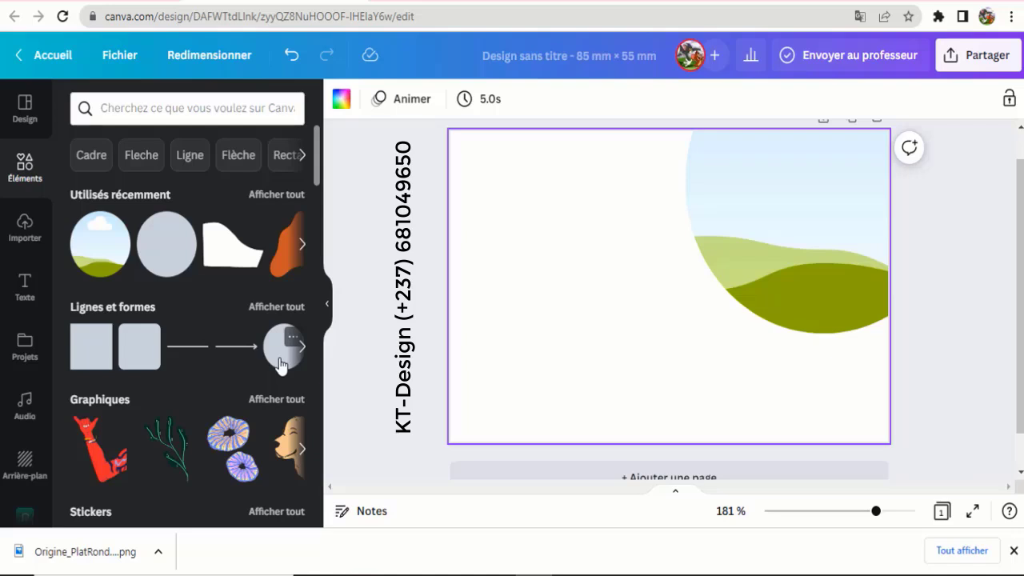
- Add a circle shape with a solid 1-thickness black border and transparent fill
{"action": "left_click", "coordinate": [281, 358]}
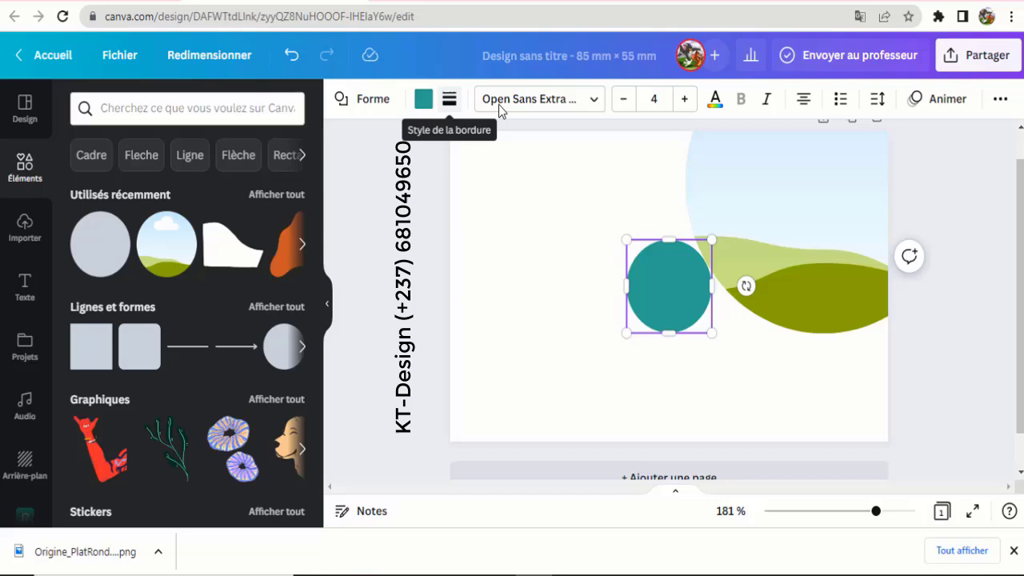
{"action": "left_click", "coordinate": [450, 101]}
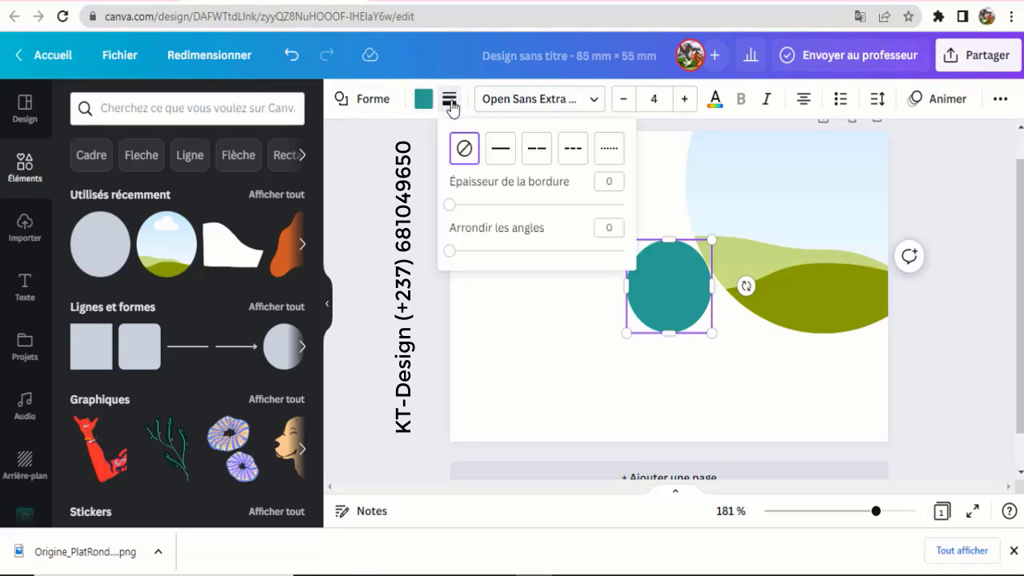
{"action": "left_click", "coordinate": [498, 152]}
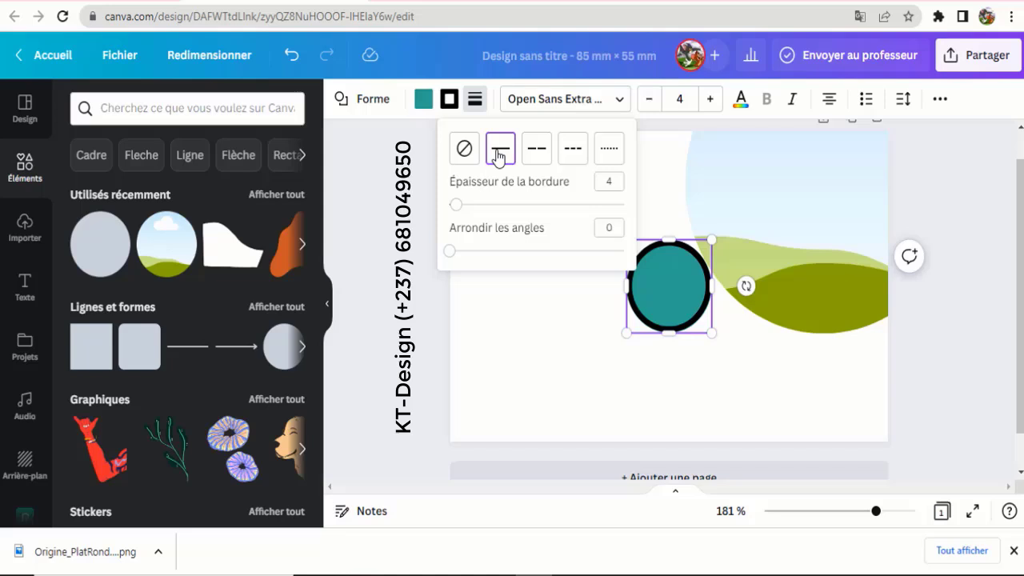
{"action": "left_click", "coordinate": [615, 183]}
{"action": "left_click", "coordinate": [578, 185]}
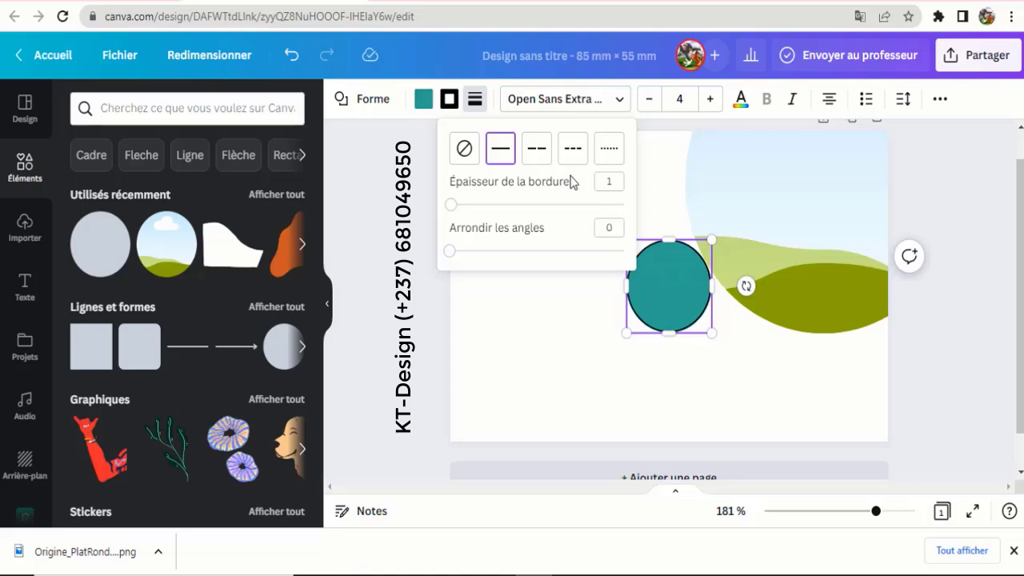
{"action": "left_click", "coordinate": [424, 104]}
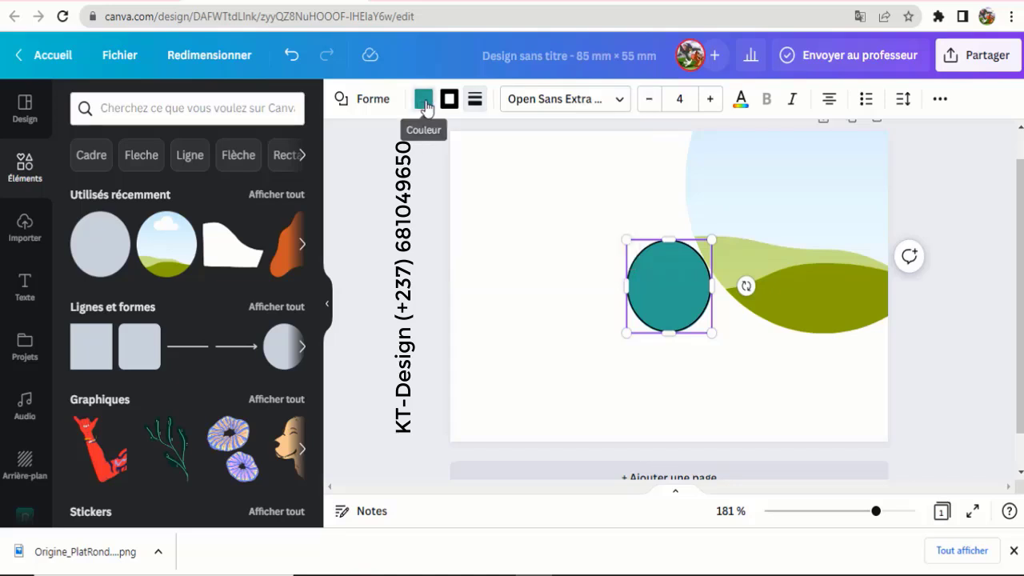
{"action": "left_click", "coordinate": [424, 101]}
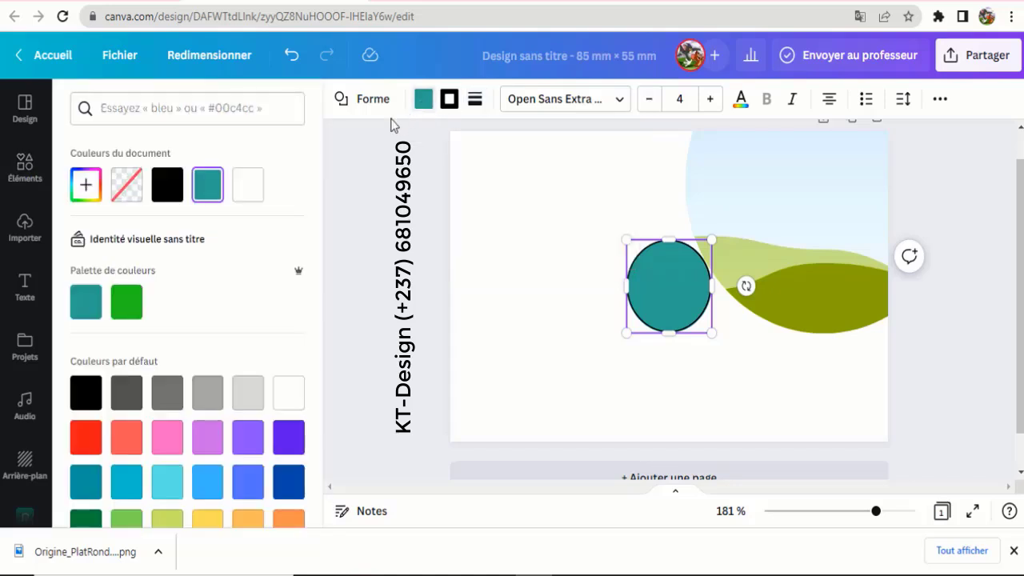
{"action": "left_click", "coordinate": [126, 185]}
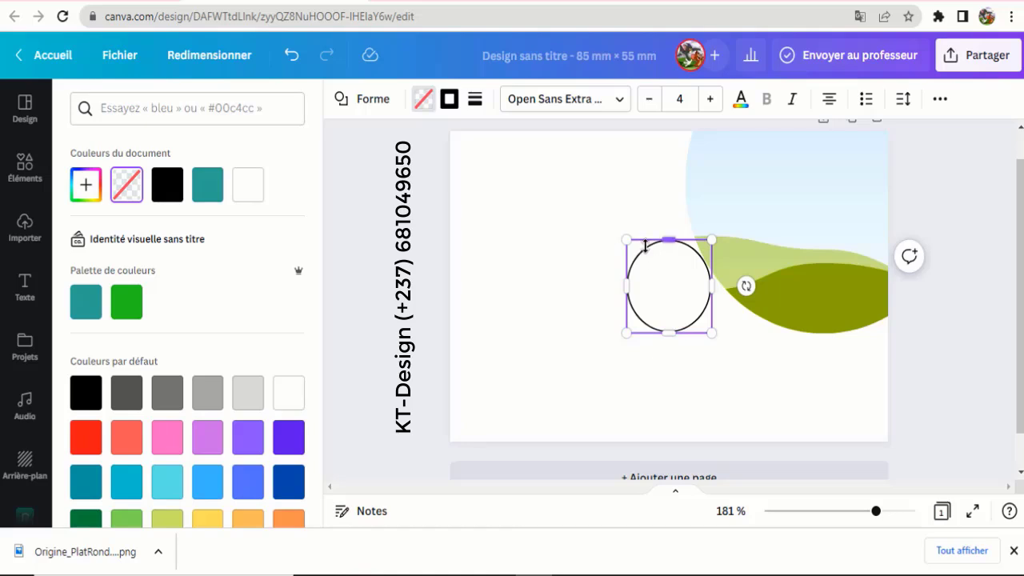
- Move the hollow circle higher on the card and colour its outline green
{"action": "left_click_drag", "start_coordinate": [876, 516], "coordinate": [862, 512]}
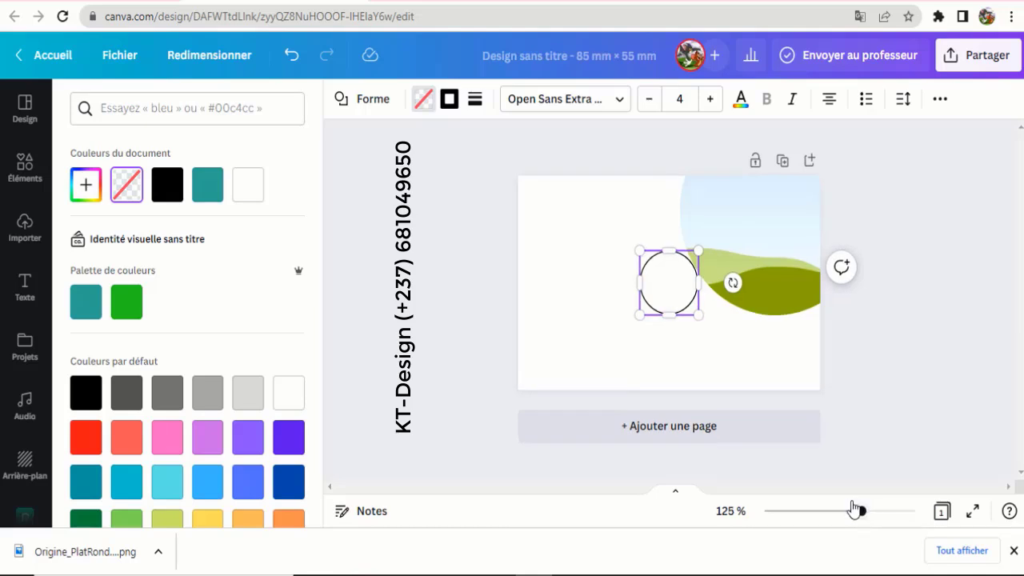
{"action": "left_click_drag", "start_coordinate": [650, 269], "coordinate": [652, 216]}
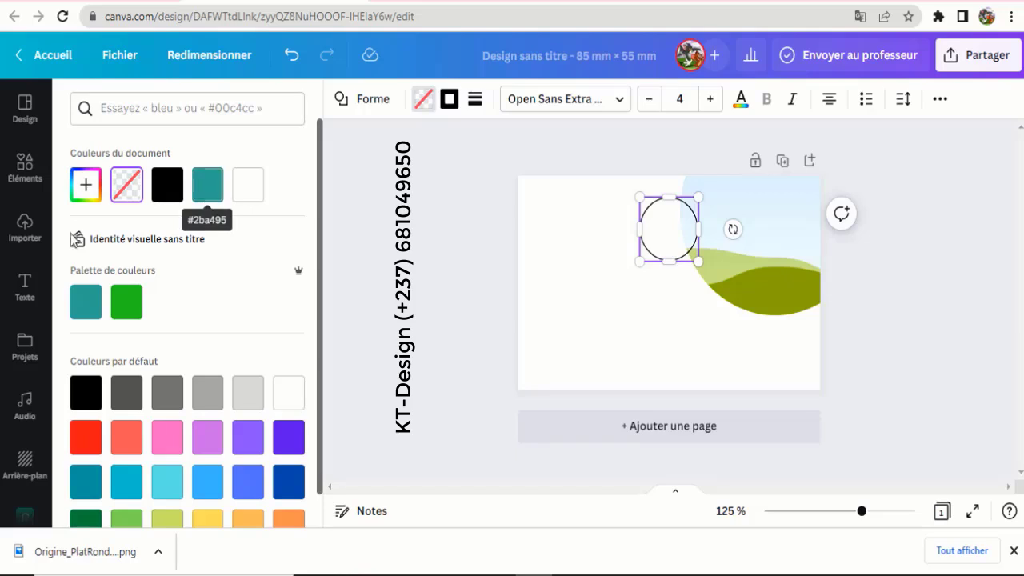
{"action": "left_click", "coordinate": [128, 312]}
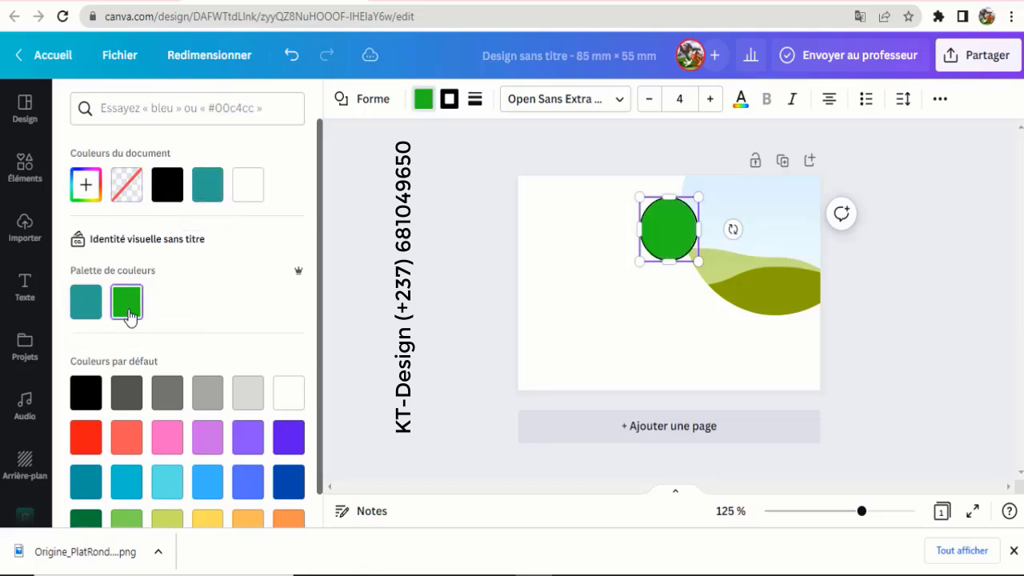
{"action": "left_click", "coordinate": [124, 196]}
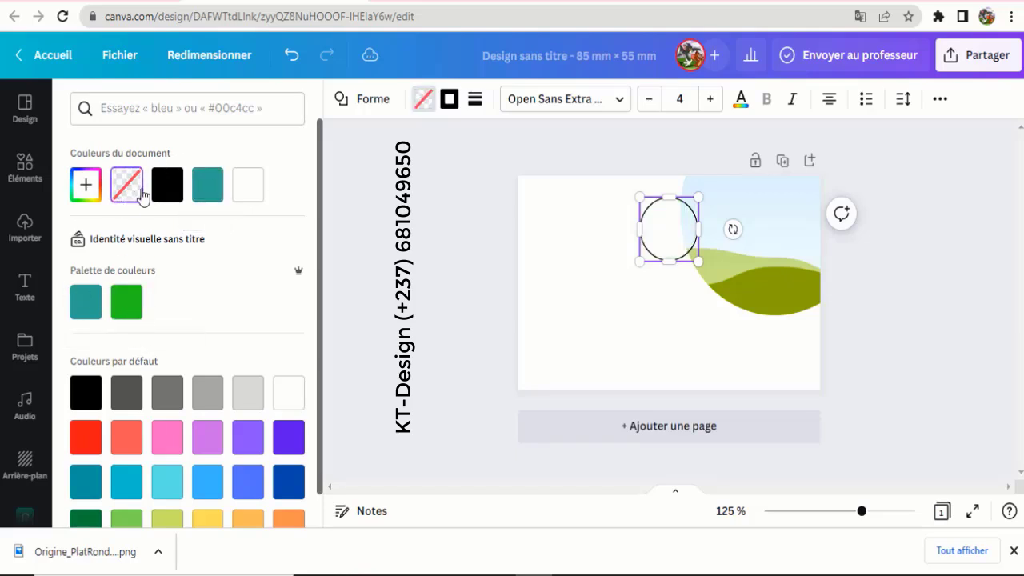
{"action": "left_click", "coordinate": [126, 302]}
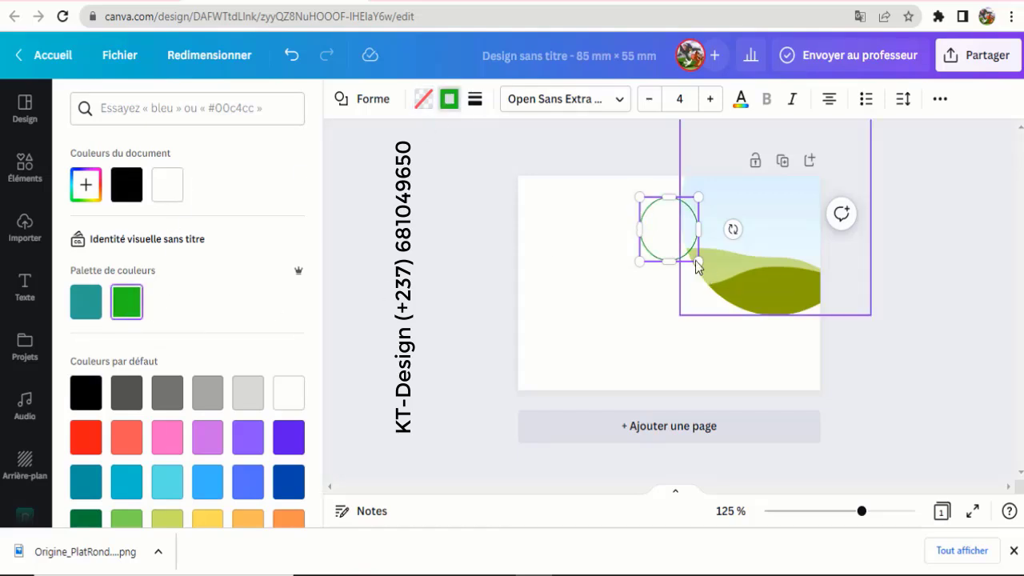
- Enlarge the green ring and place it around the landscape frame on the right
{"action": "left_click_drag", "start_coordinate": [733, 294], "coordinate": [851, 344]}
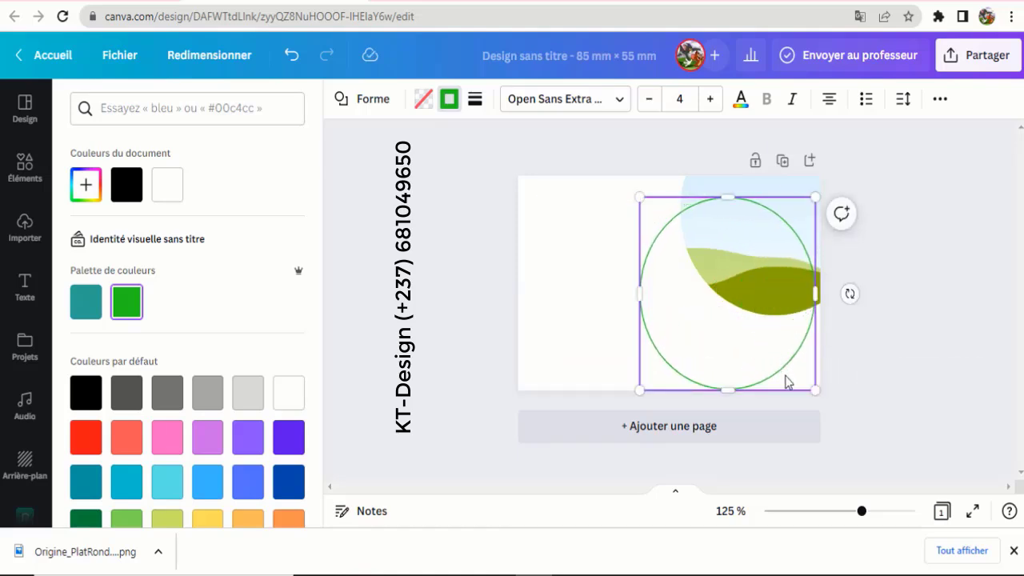
{"action": "left_click_drag", "start_coordinate": [784, 373], "coordinate": [881, 349]}
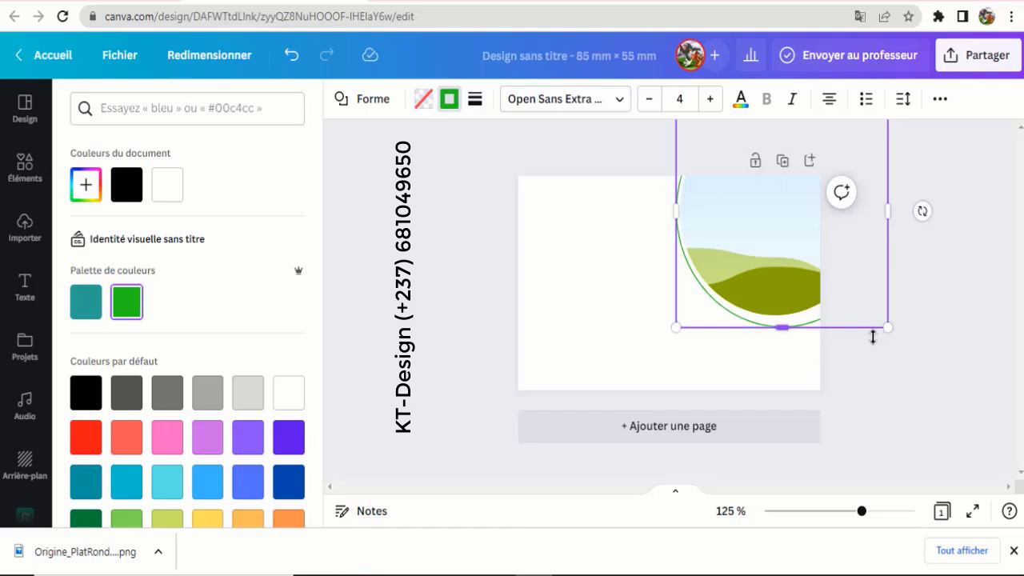
{"action": "left_click_drag", "start_coordinate": [862, 511], "coordinate": [849, 511]}
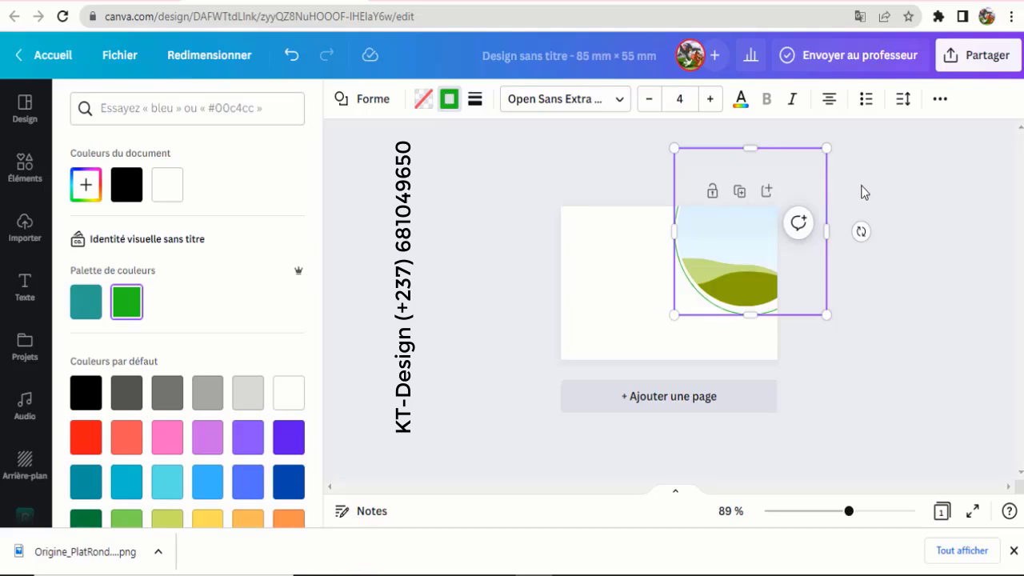
{"action": "left_click", "coordinate": [513, 309]}
{"action": "left_click", "coordinate": [497, 270]}
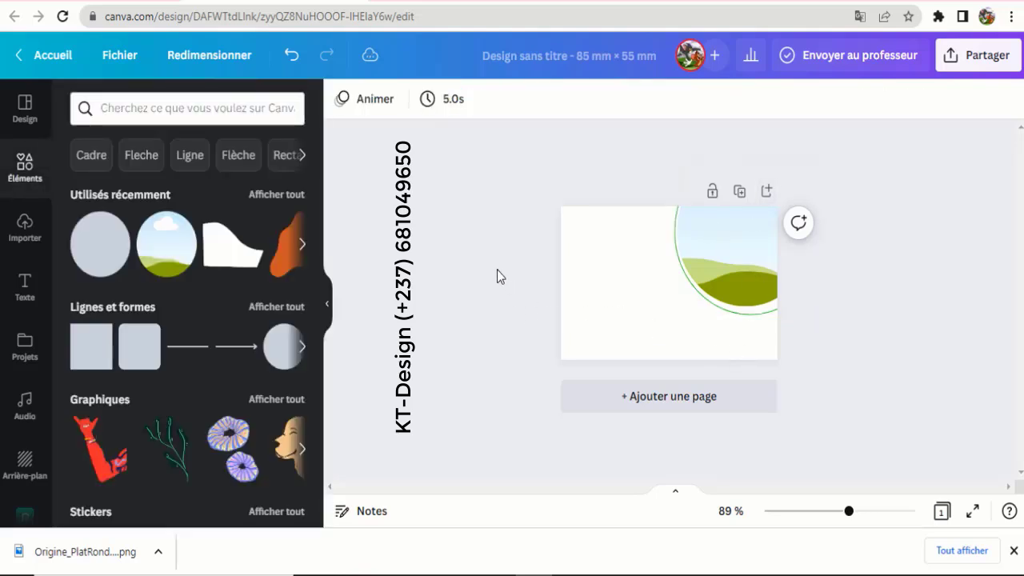
- Duplicate the green ring, nudge the copy up-left and enlarge it slightly
{"action": "left_click", "coordinate": [764, 314]}
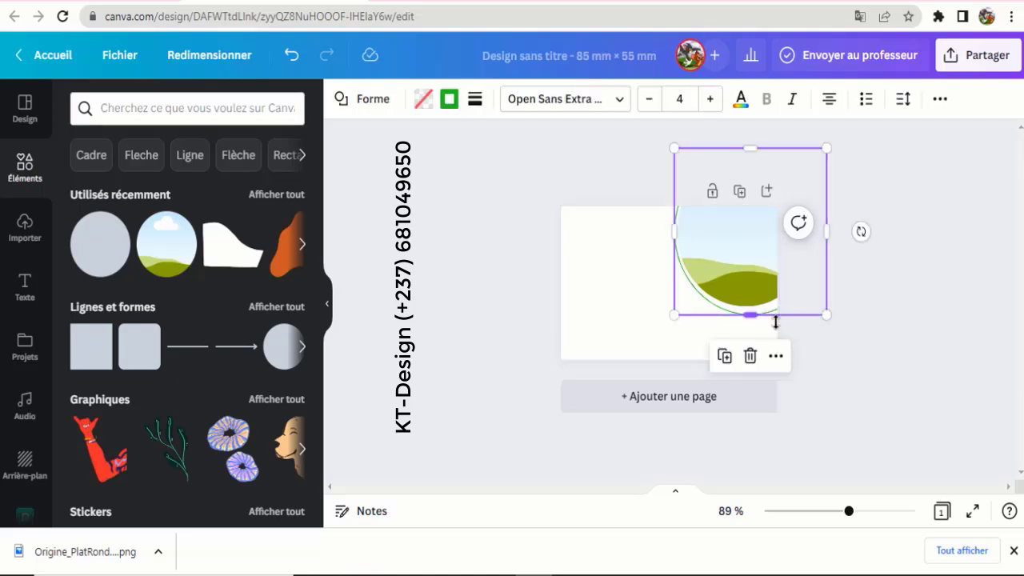
{"action": "left_click", "coordinate": [724, 358]}
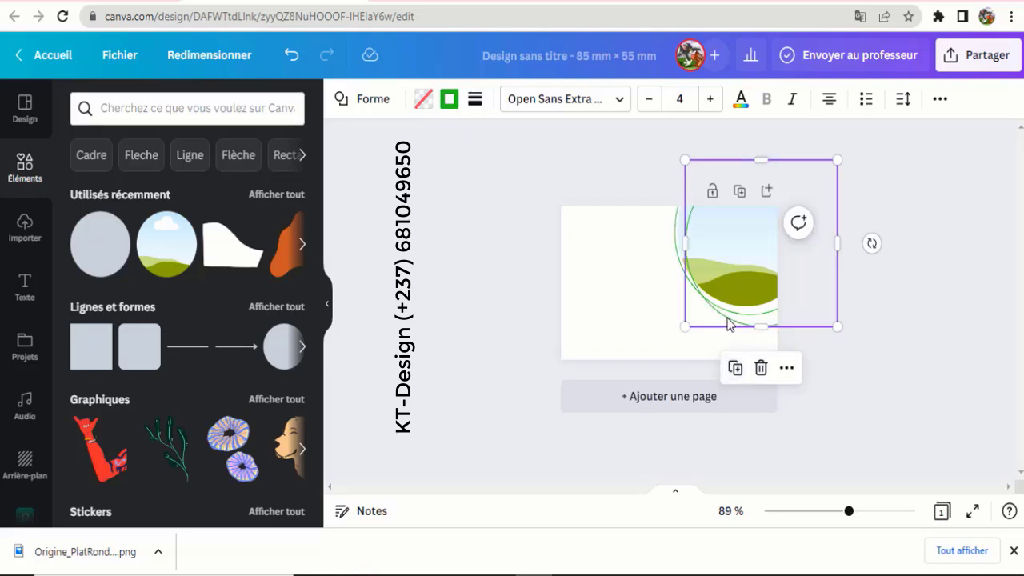
{"action": "key", "text": "Left"}
{"action": "key", "text": "Left"}
{"action": "key", "text": "Left"}
{"action": "key", "text": "Left"}
{"action": "key", "text": "Left"}
{"action": "key", "text": "Left"}
{"action": "key", "text": "Left"}
{"action": "key", "text": "Left"}
{"action": "key", "text": "Left"}
{"action": "key", "text": "Left"}
{"action": "key", "text": "Left"}
{"action": "key", "text": "Left"}
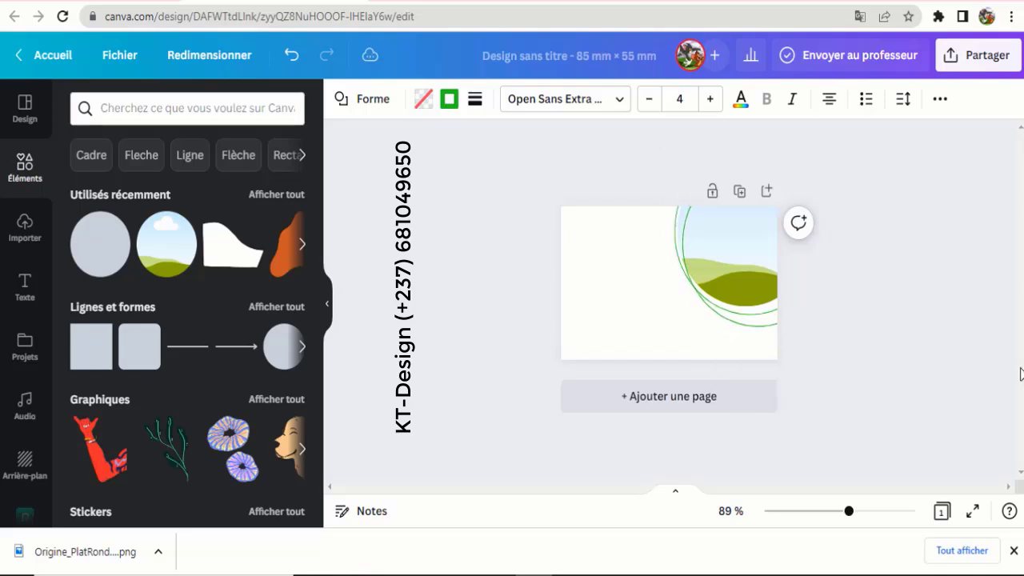
{"action": "key", "text": "Left"}
{"action": "key", "text": "Left"}
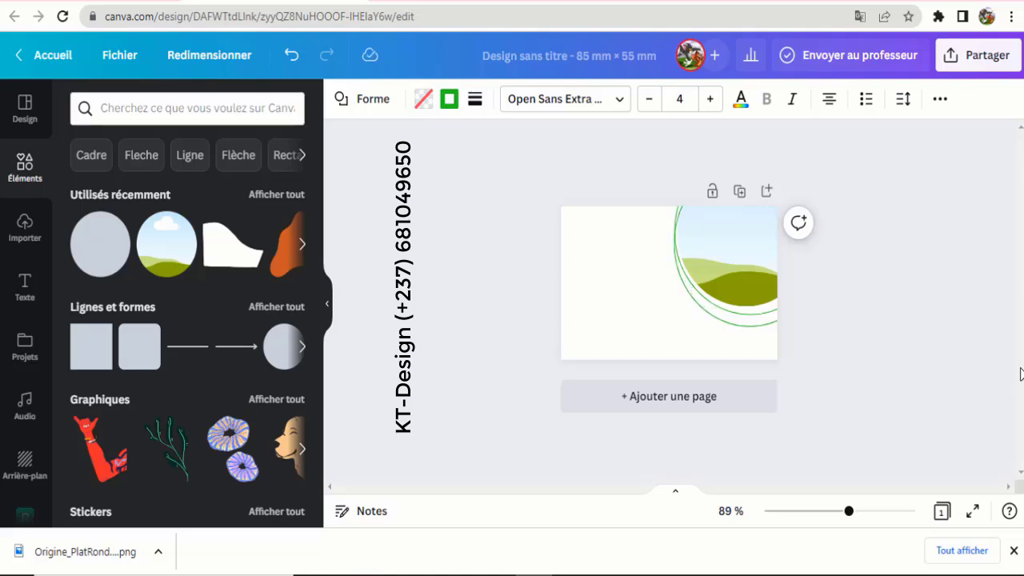
{"action": "key", "text": "Up"}
{"action": "key", "text": "Up"}
{"action": "key", "text": "Up"}
{"action": "key", "text": "Up"}
{"action": "key", "text": "Up"}
{"action": "key", "text": "Up"}
{"action": "key", "text": "Up"}
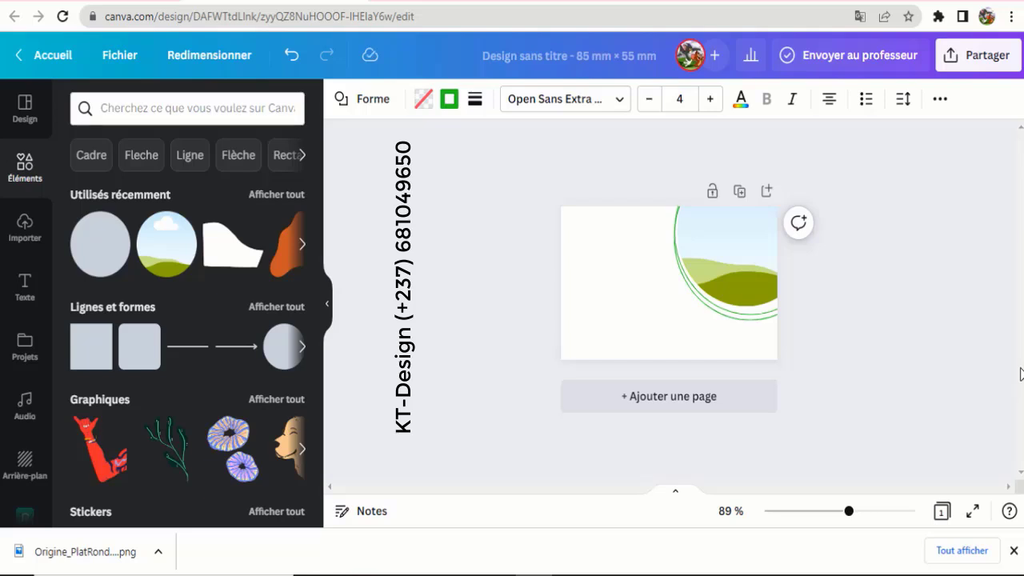
{"action": "key", "text": "Left"}
{"action": "key", "text": "Left"}
{"action": "key", "text": "Left"}
{"action": "key", "text": "Left"}
{"action": "key", "text": "Left"}
{"action": "key", "text": "Left"}
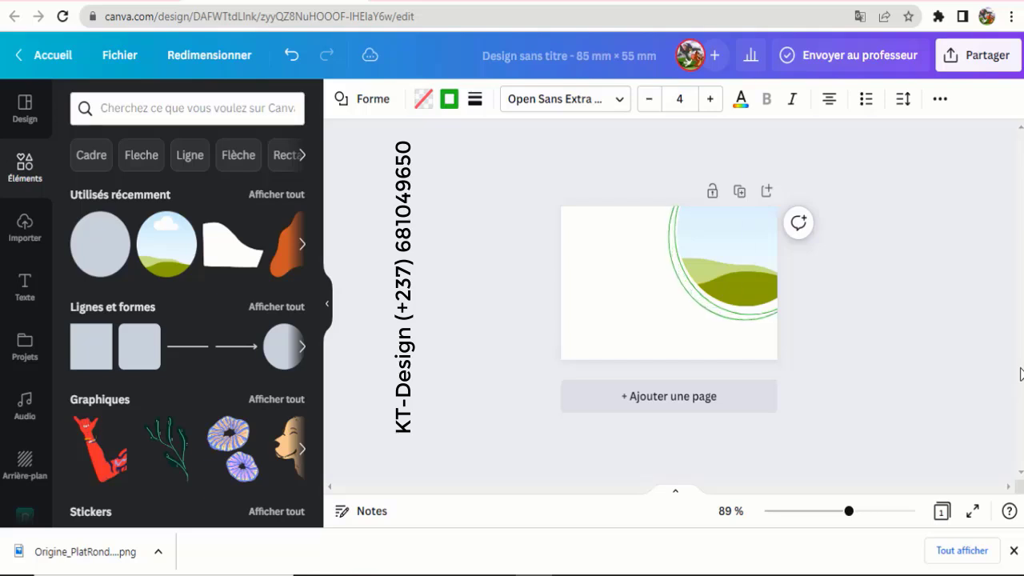
{"action": "key", "text": "Up"}
{"action": "key", "text": "Up"}
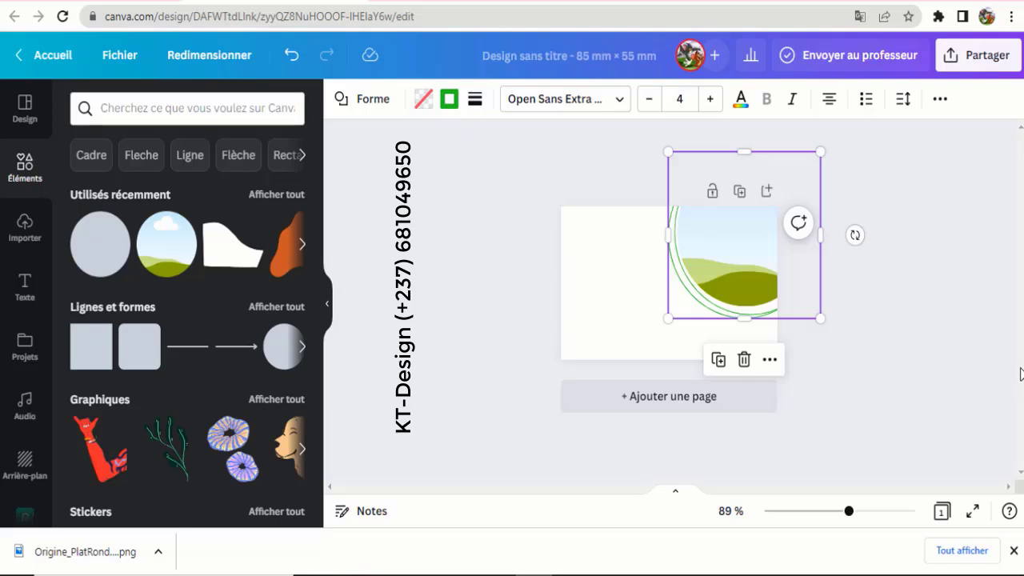
{"action": "left_click_drag", "start_coordinate": [822, 317], "coordinate": [845, 331]}
{"action": "left_click", "coordinate": [845, 331]}
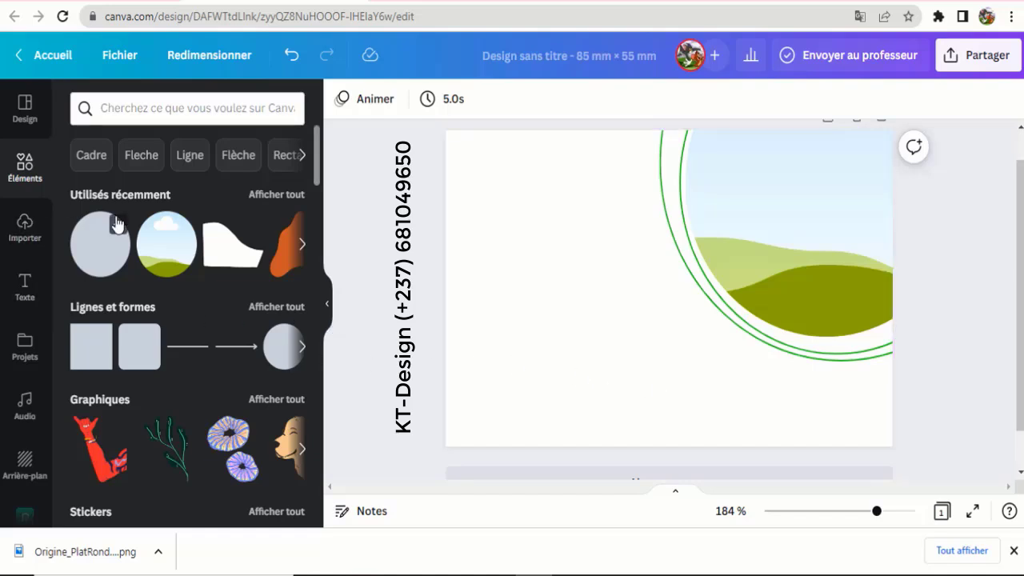
- Add the uploaded white plate image, enlarge it and place it at upper right
{"action": "left_click", "coordinate": [24, 229]}
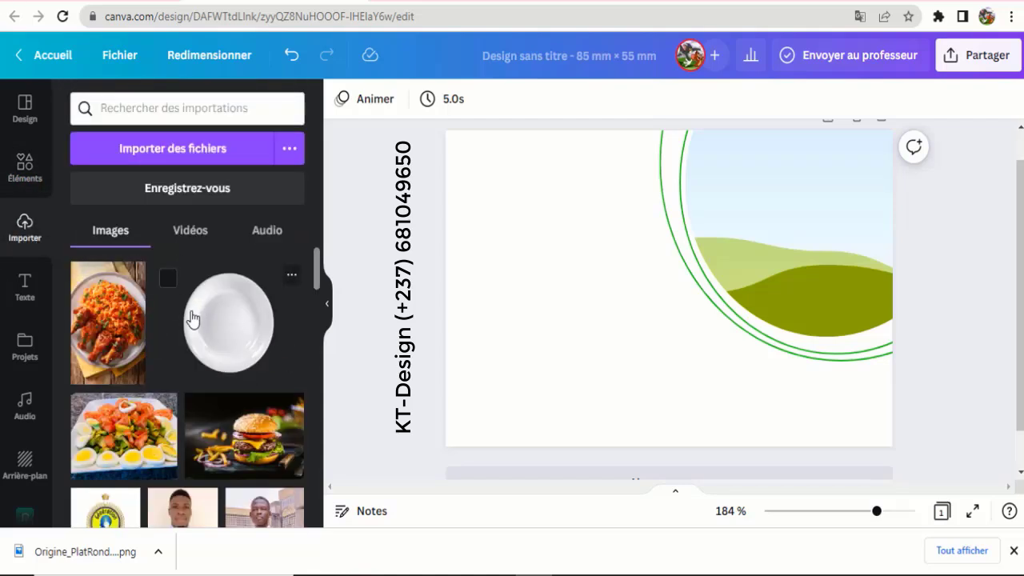
{"action": "left_click", "coordinate": [242, 337]}
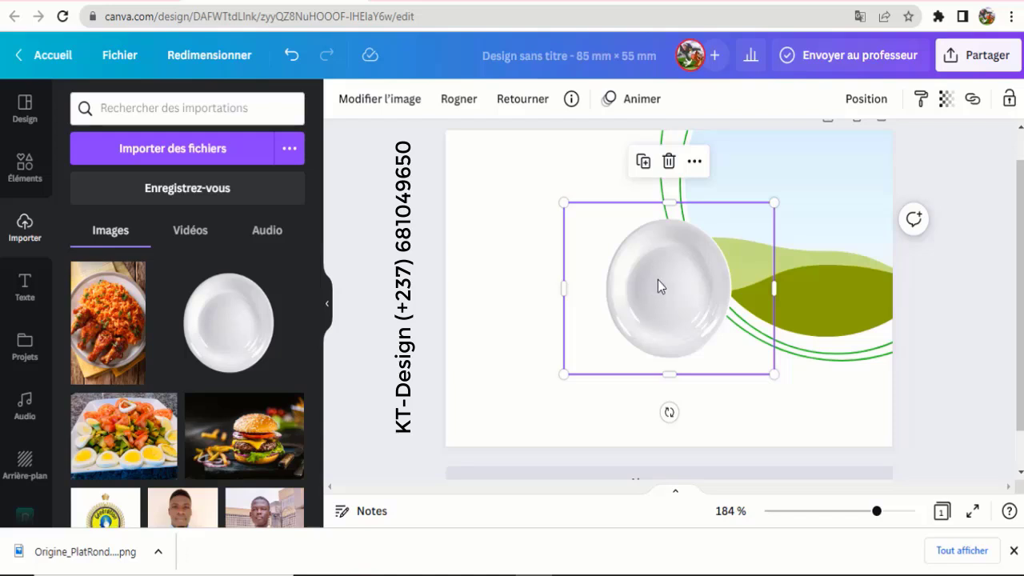
{"action": "left_click_drag", "start_coordinate": [644, 280], "coordinate": [645, 258]}
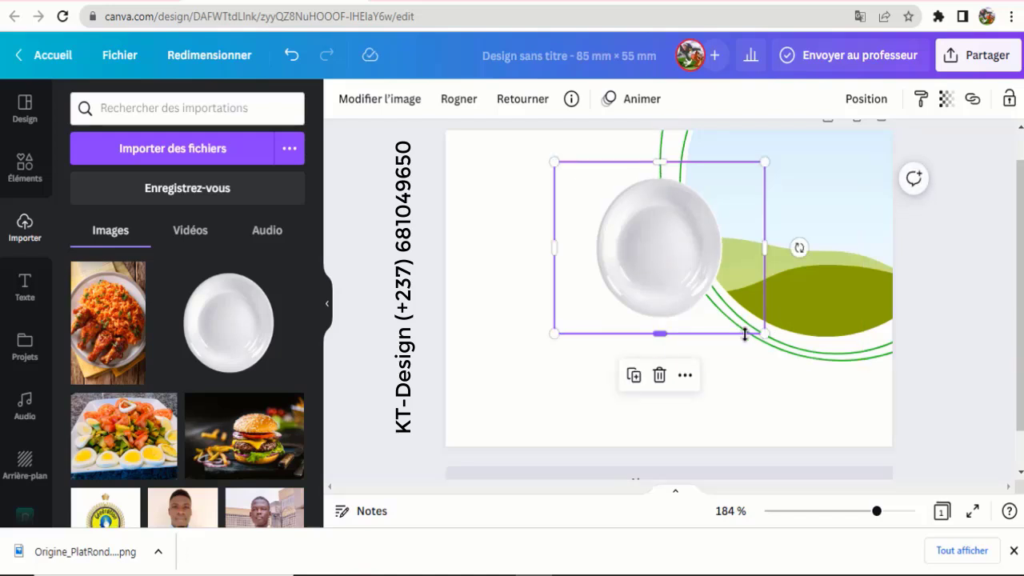
{"action": "left_click_drag", "start_coordinate": [765, 332], "coordinate": [777, 339]}
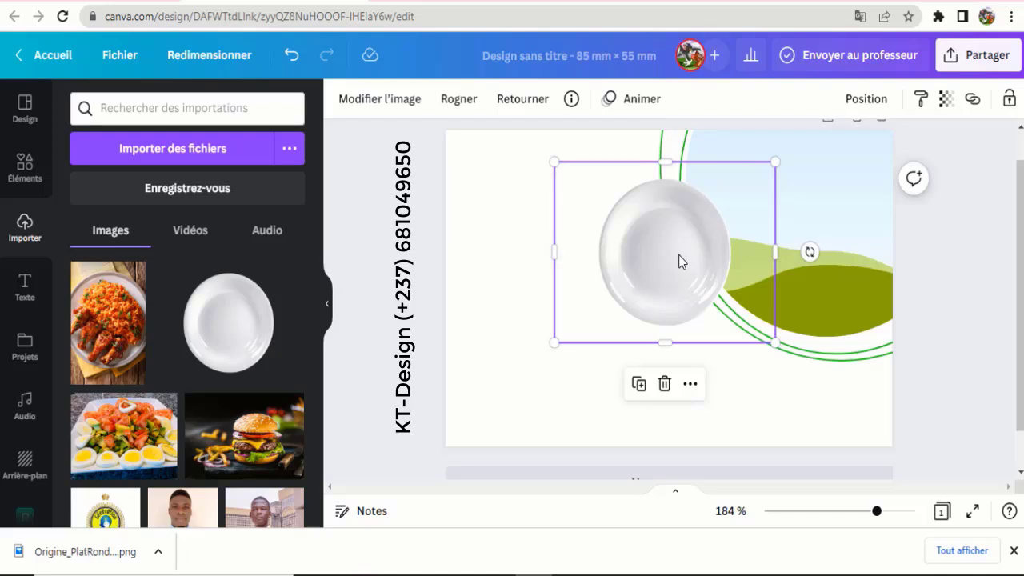
{"action": "left_click_drag", "start_coordinate": [682, 249], "coordinate": [686, 240]}
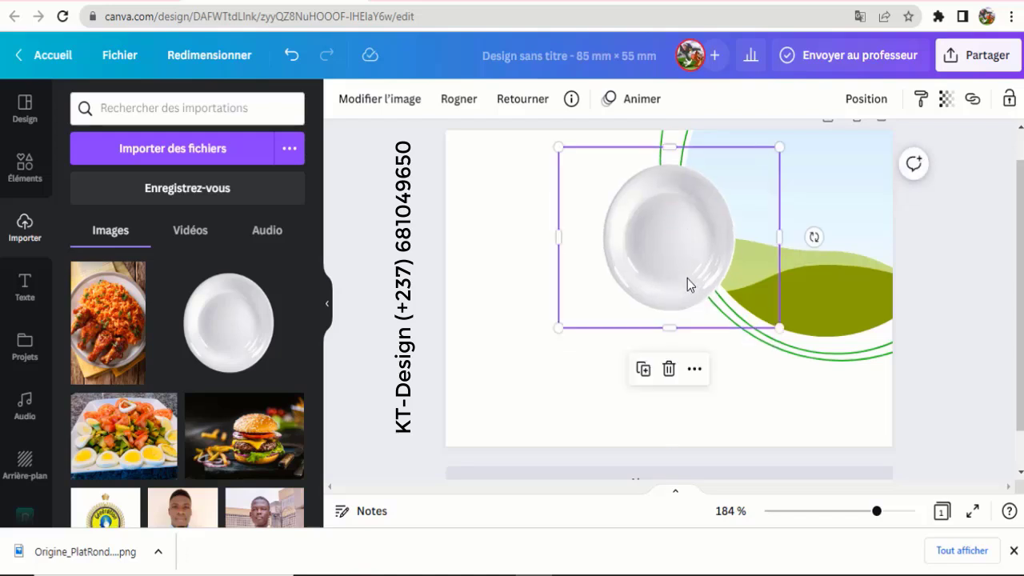
- Make two more copies of the plate, positioning one below and left of the top plate
{"action": "left_click", "coordinate": [643, 369]}
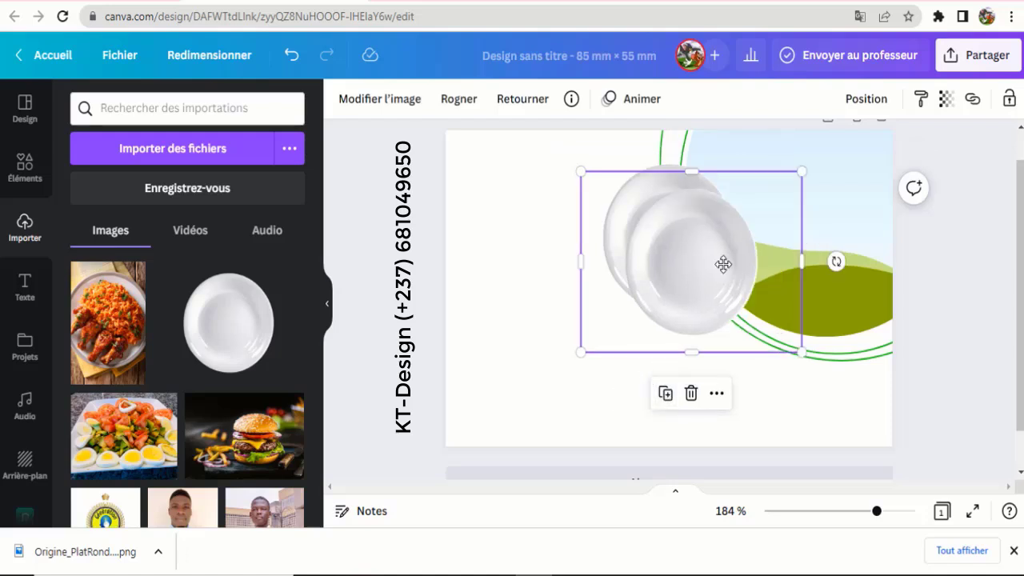
{"action": "left_click_drag", "start_coordinate": [723, 264], "coordinate": [790, 330]}
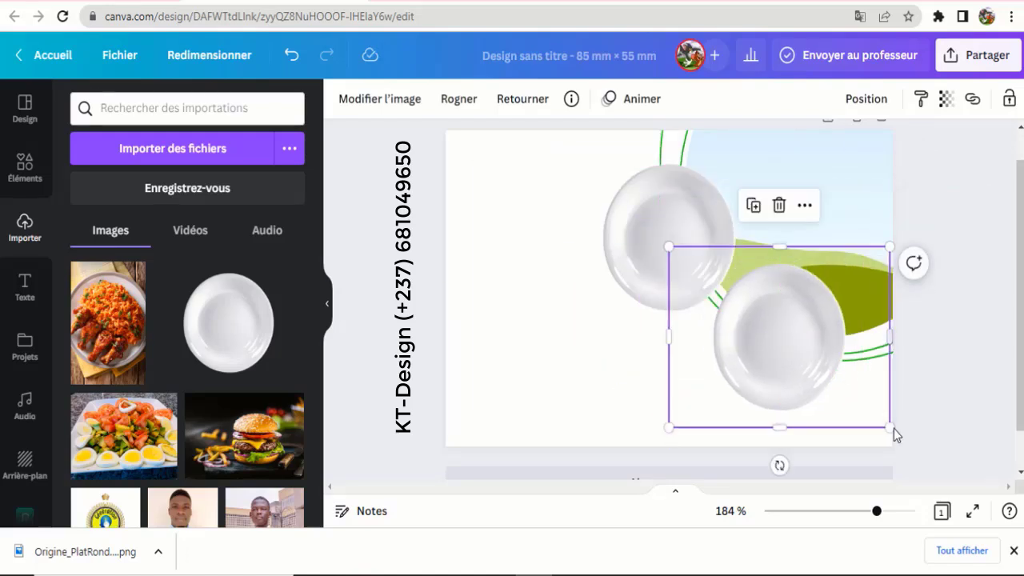
{"action": "left_click_drag", "start_coordinate": [890, 428], "coordinate": [851, 389]}
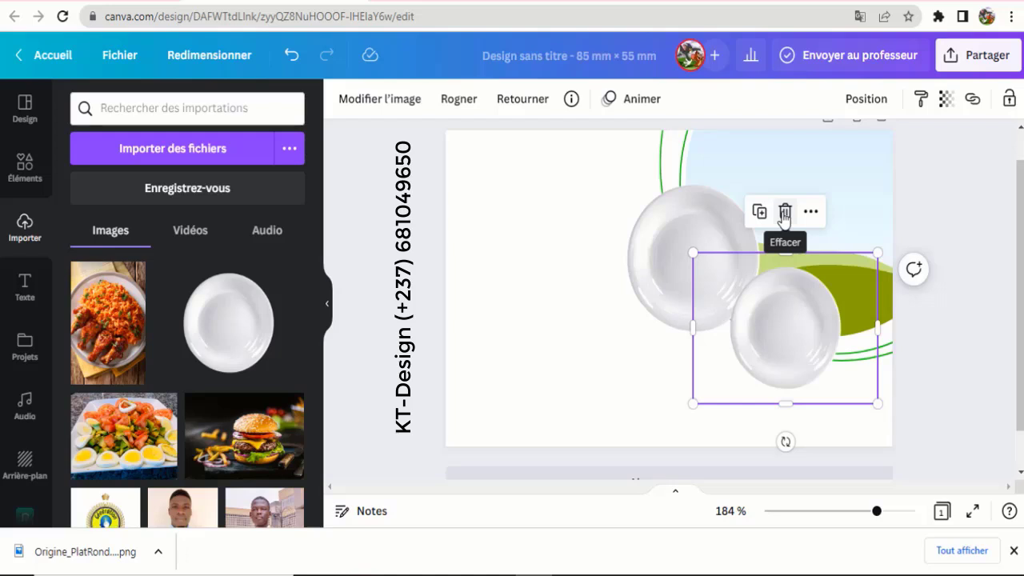
{"action": "left_click", "coordinate": [784, 215]}
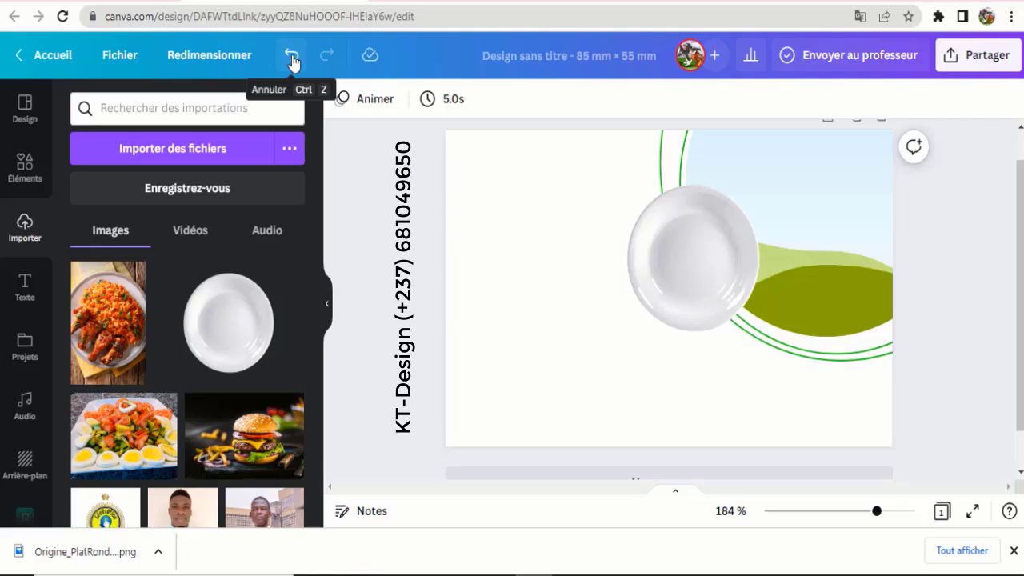
{"action": "left_click", "coordinate": [292, 60]}
{"action": "left_click", "coordinate": [786, 334]}
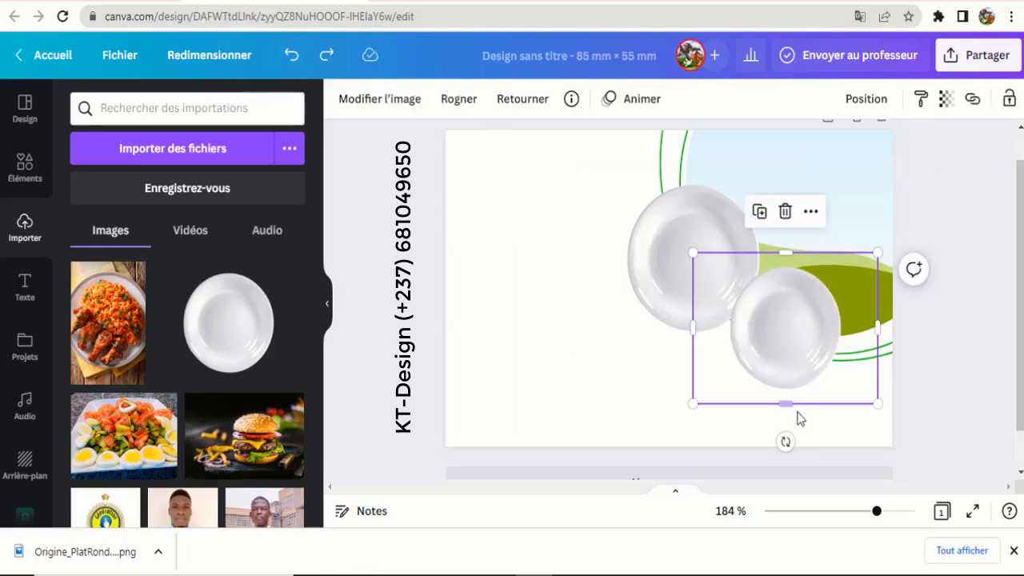
{"action": "left_click", "coordinate": [760, 213]}
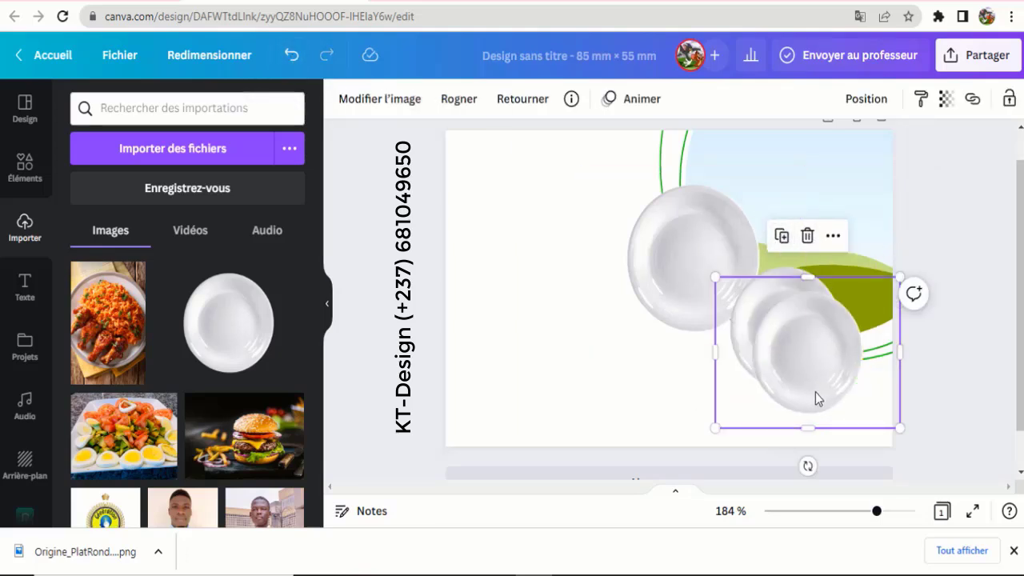
{"action": "left_click_drag", "start_coordinate": [815, 351], "coordinate": [704, 371]}
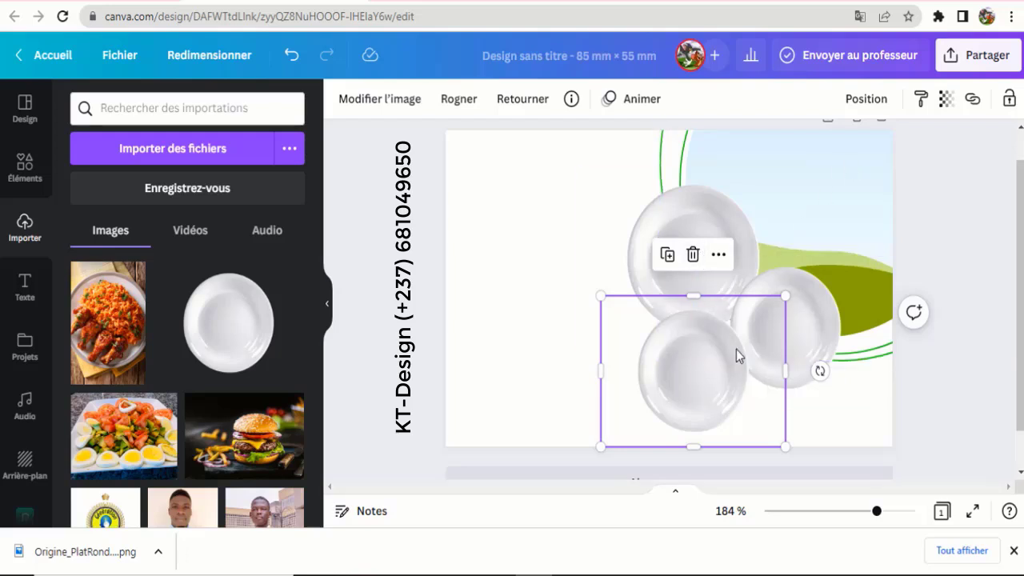
- Send the lower plate back one layer behind the other plates
{"action": "left_click", "coordinate": [869, 100]}
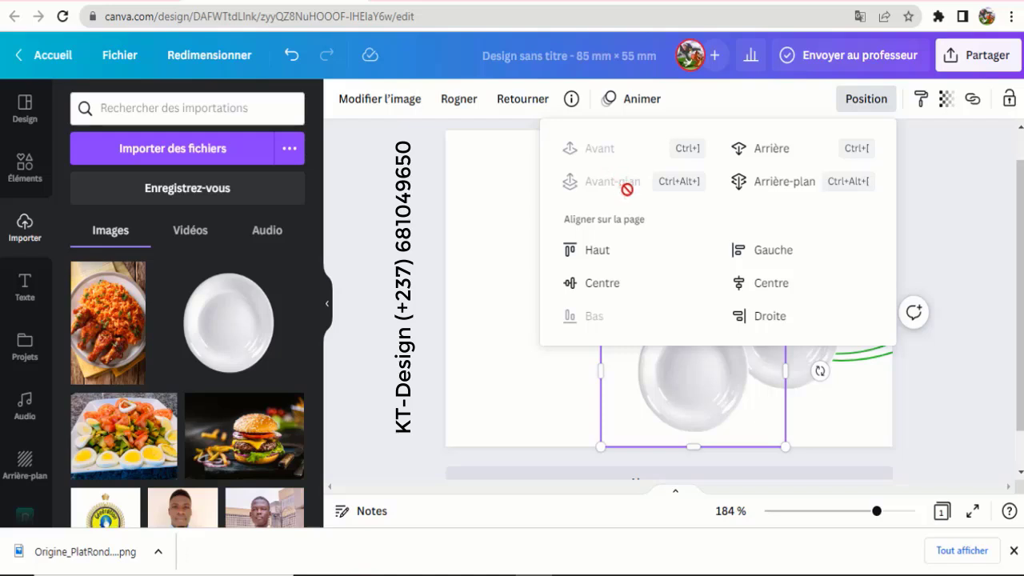
{"action": "left_click", "coordinate": [780, 150]}
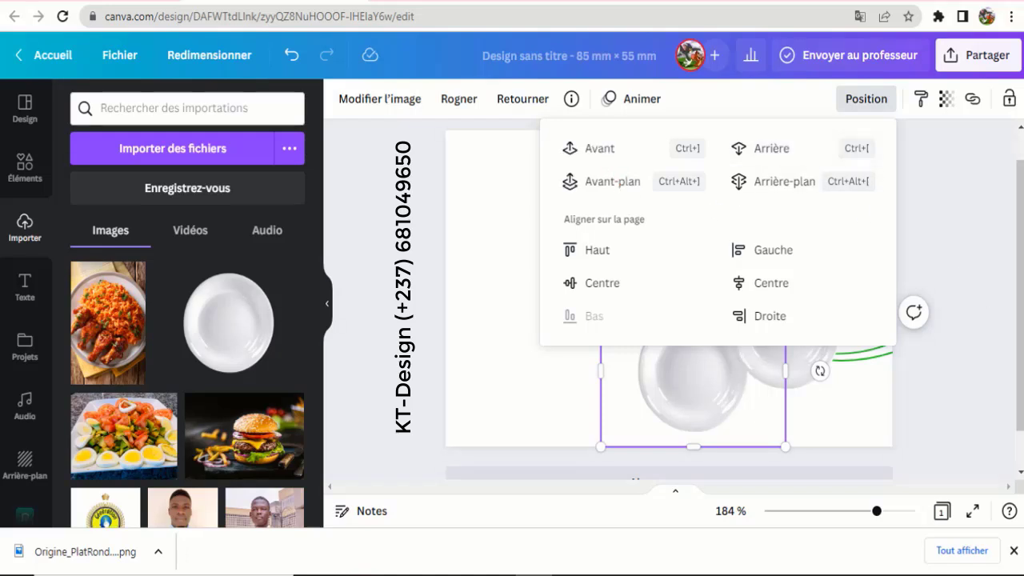
{"action": "left_click", "coordinate": [759, 353]}
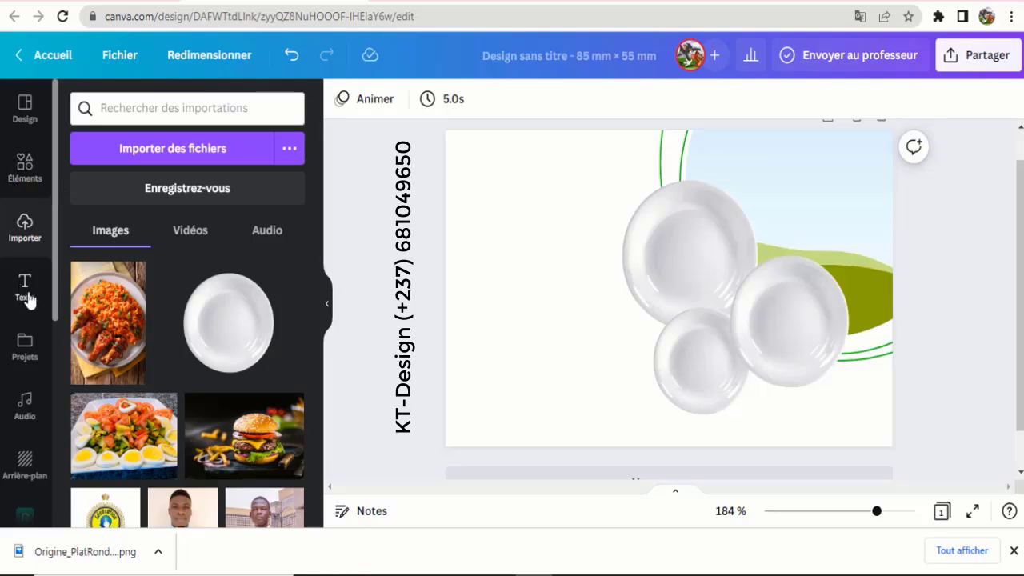
- Add a circular sky-and-hill photo frame and fit it centred inside the top plate
{"action": "left_click", "coordinate": [24, 168]}
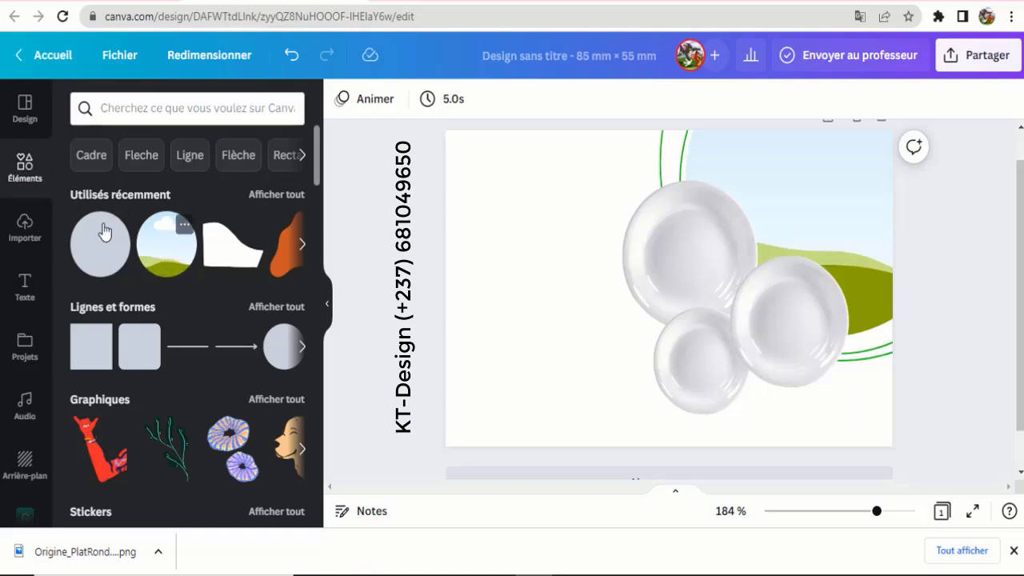
{"action": "scroll", "coordinate": [149, 320], "scroll_direction": "down", "scroll_amount": 3}
{"action": "scroll", "coordinate": [148, 313], "scroll_direction": "down", "scroll_amount": 15}
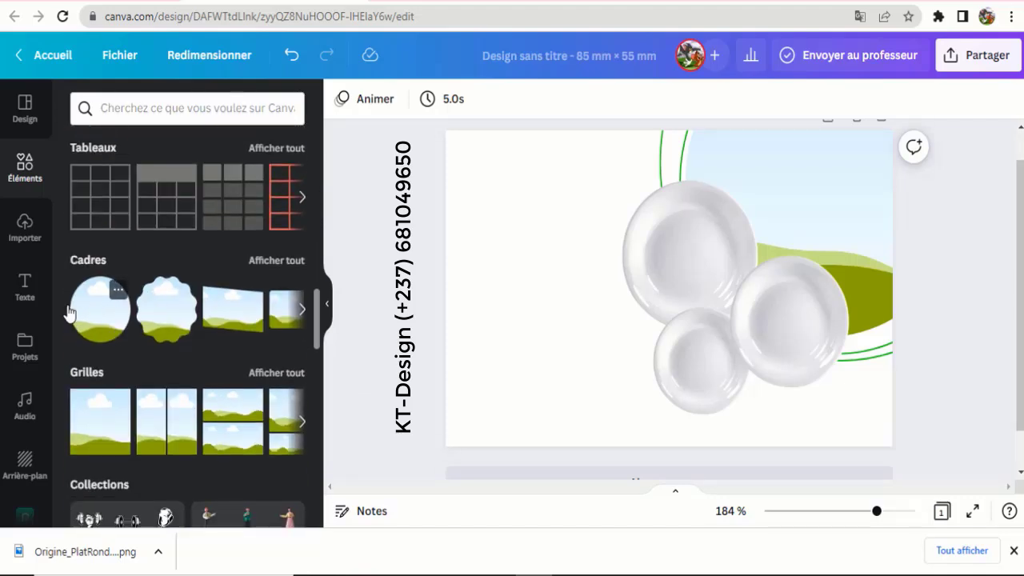
{"action": "scroll", "coordinate": [160, 304], "scroll_direction": "up", "scroll_amount": 10}
{"action": "scroll", "coordinate": [163, 288], "scroll_direction": "up", "scroll_amount": 8}
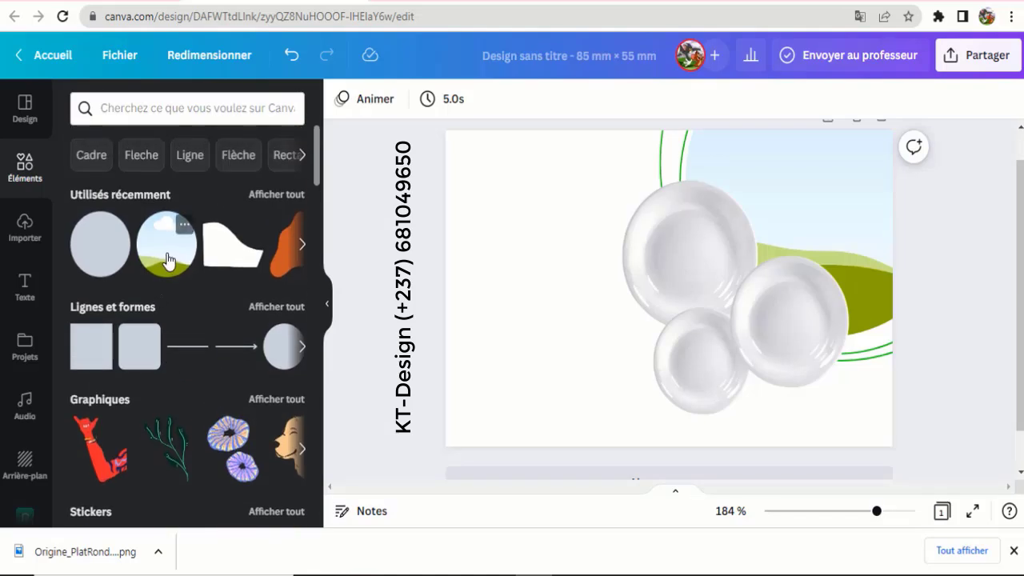
{"action": "left_click", "coordinate": [166, 259]}
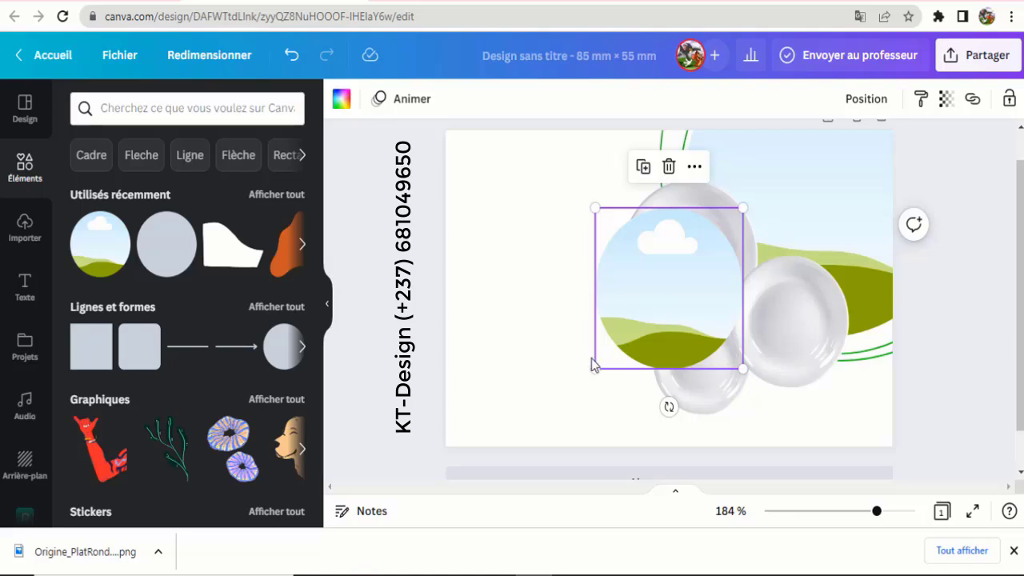
{"action": "left_click_drag", "start_coordinate": [596, 367], "coordinate": [639, 321]}
{"action": "left_click_drag", "start_coordinate": [682, 240], "coordinate": [681, 230]}
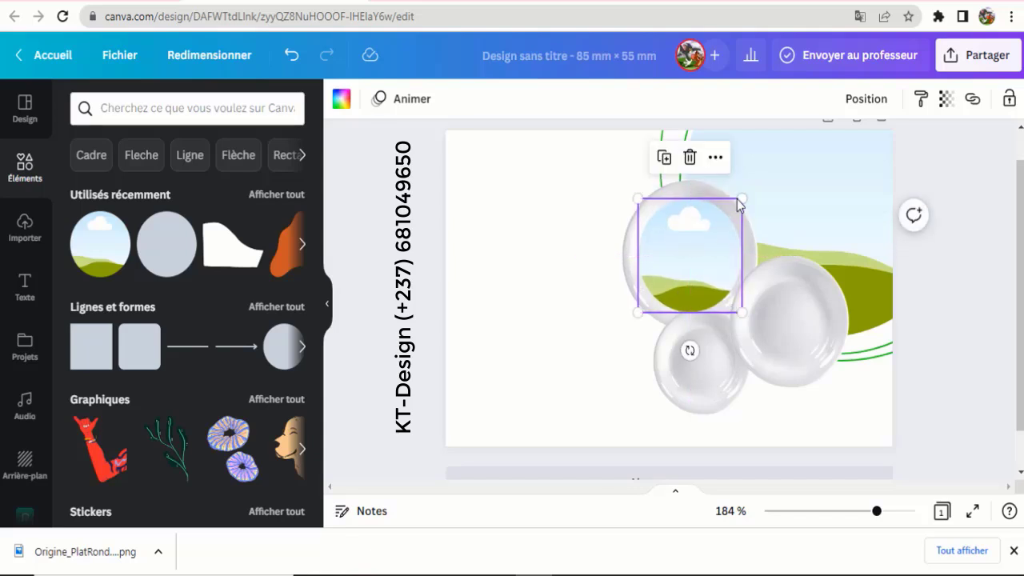
{"action": "left_click_drag", "start_coordinate": [743, 197], "coordinate": [747, 192]}
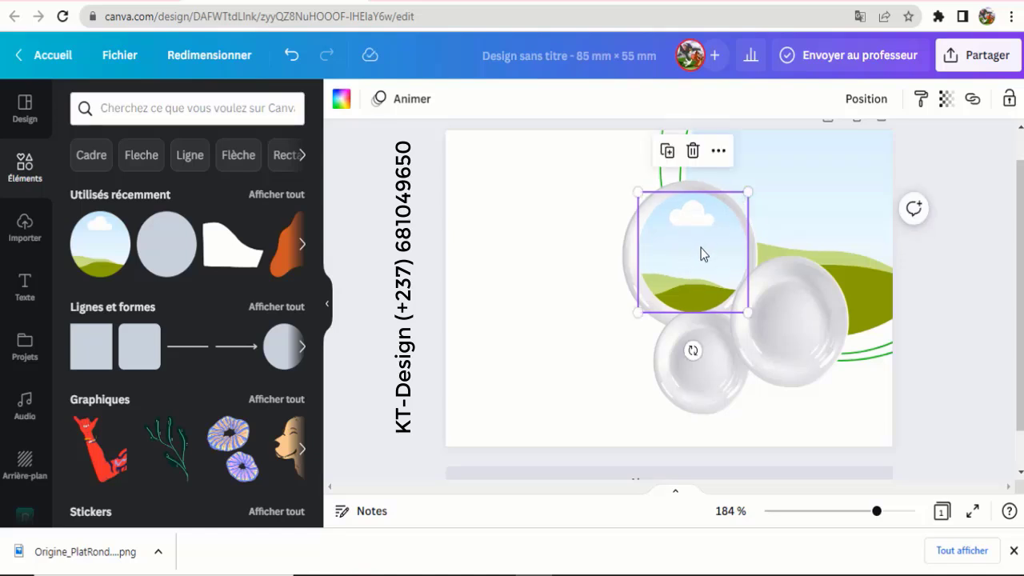
{"action": "left_click_drag", "start_coordinate": [701, 254], "coordinate": [701, 252]}
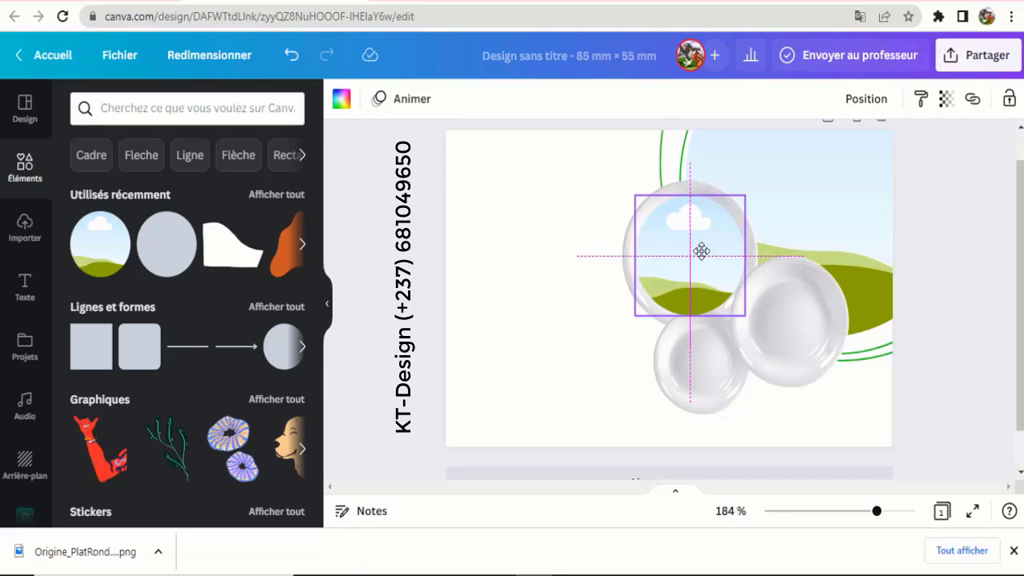
{"action": "left_click_drag", "start_coordinate": [701, 251], "coordinate": [702, 249]}
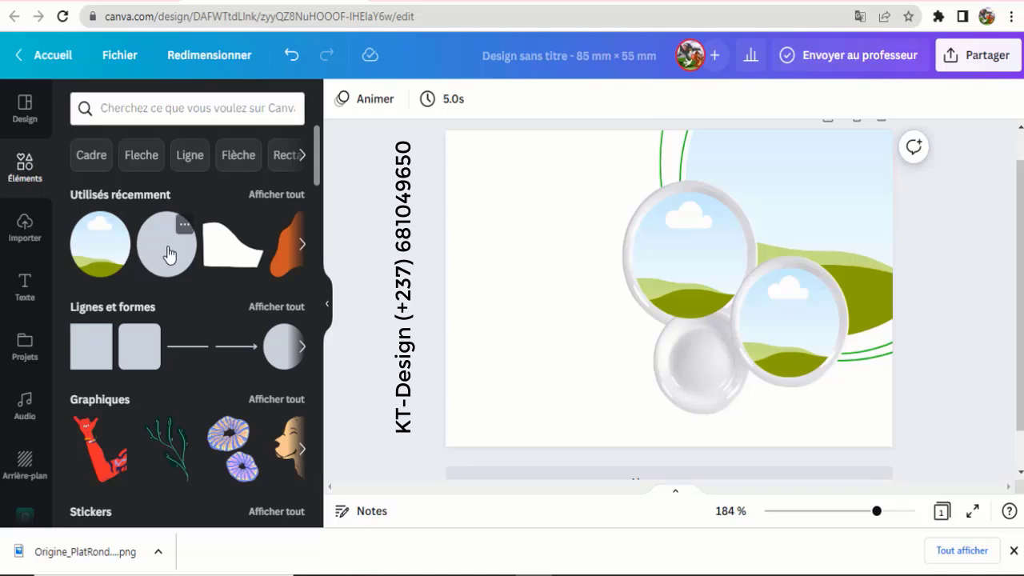
- Add a teal circle, then resize and nudge it to fill the smallest lower plate
{"action": "left_click", "coordinate": [168, 254]}
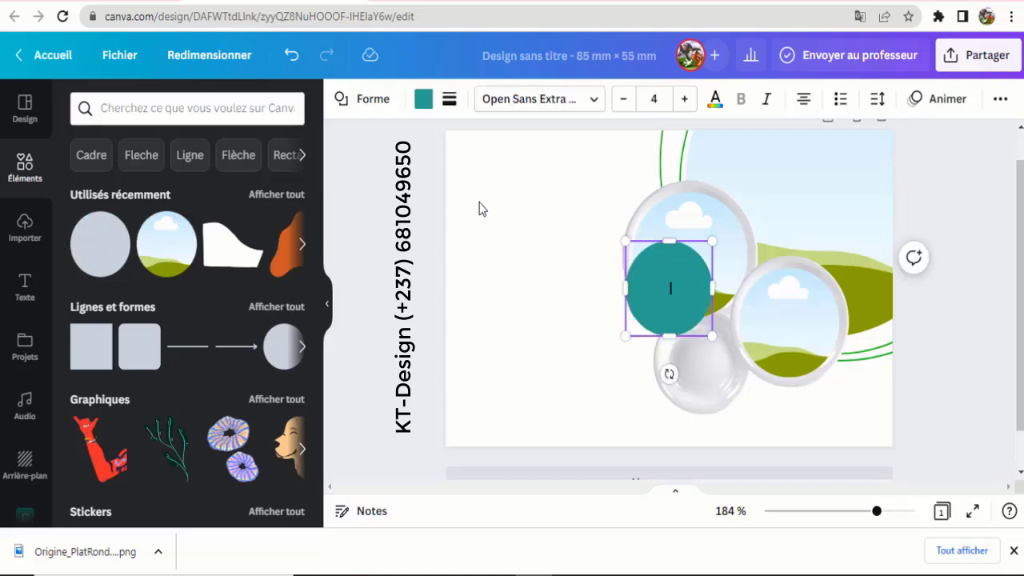
{"action": "left_click", "coordinate": [498, 220]}
{"action": "left_click_drag", "start_coordinate": [668, 301], "coordinate": [700, 361]}
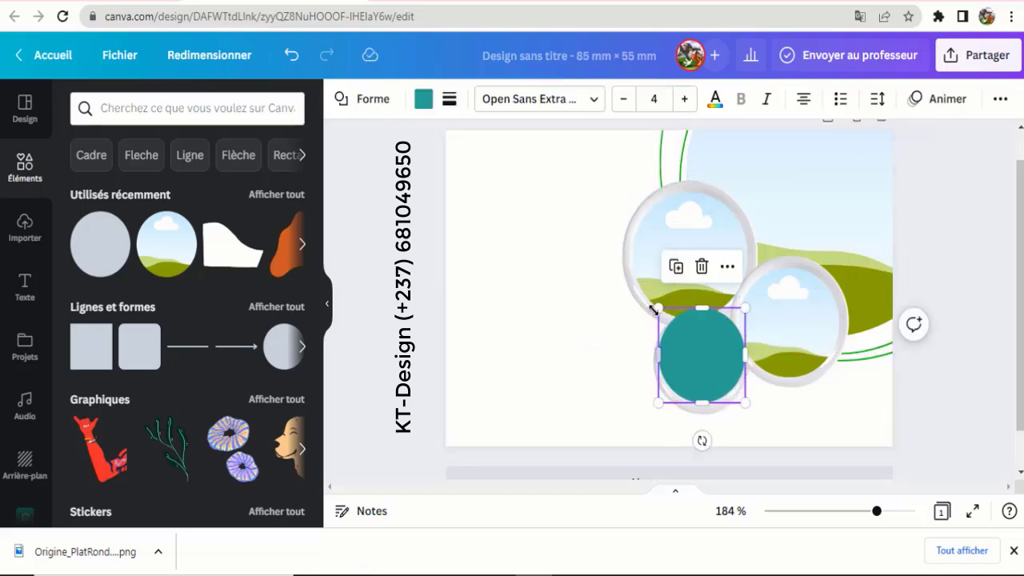
{"action": "left_click_drag", "start_coordinate": [657, 308], "coordinate": [669, 322]}
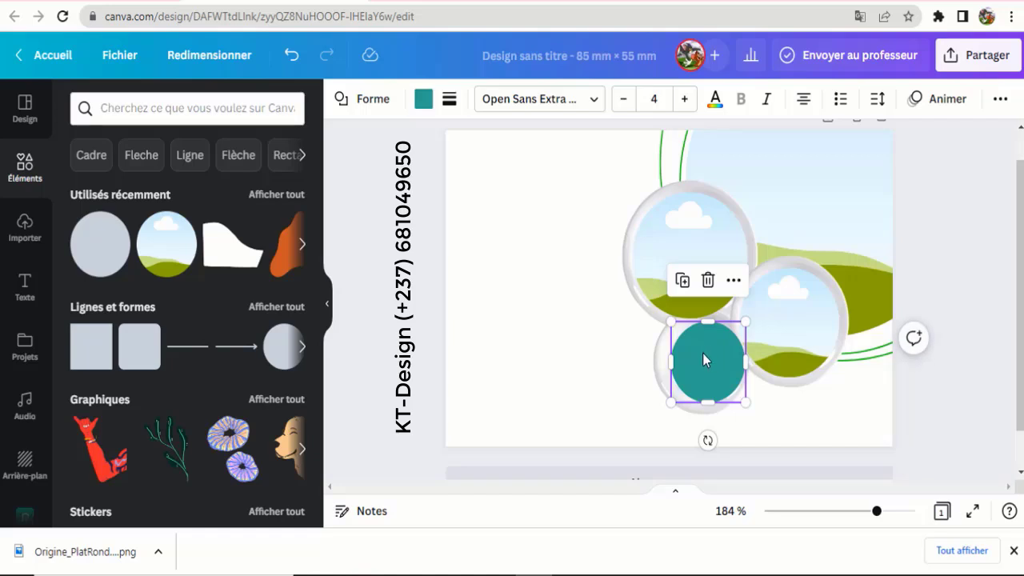
{"action": "left_click_drag", "start_coordinate": [704, 352], "coordinate": [702, 350]}
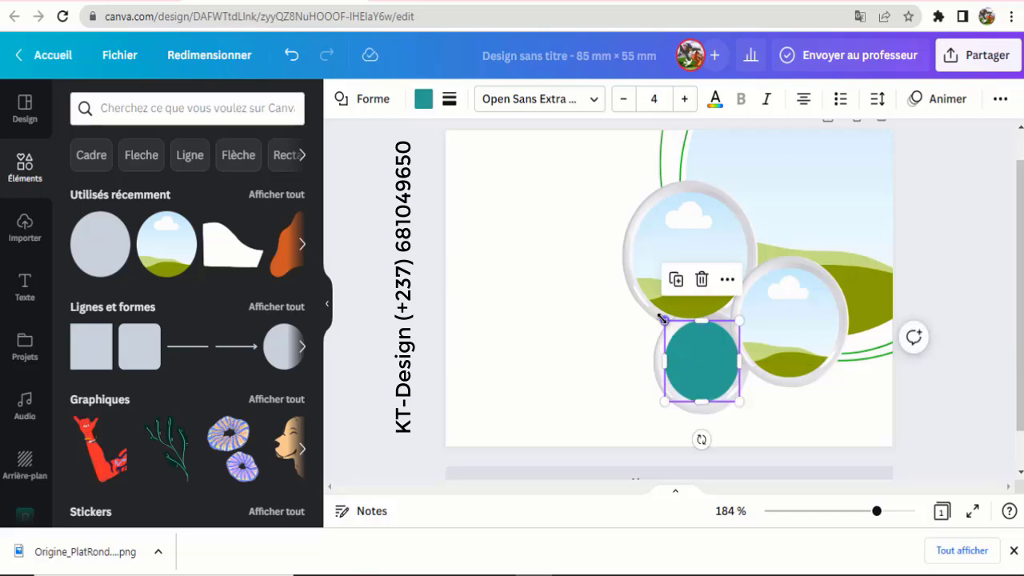
{"action": "left_click_drag", "start_coordinate": [663, 318], "coordinate": [662, 317]}
{"action": "left_click_drag", "start_coordinate": [695, 356], "coordinate": [695, 354]}
{"action": "key", "text": "Up"}
{"action": "key", "text": "Up"}
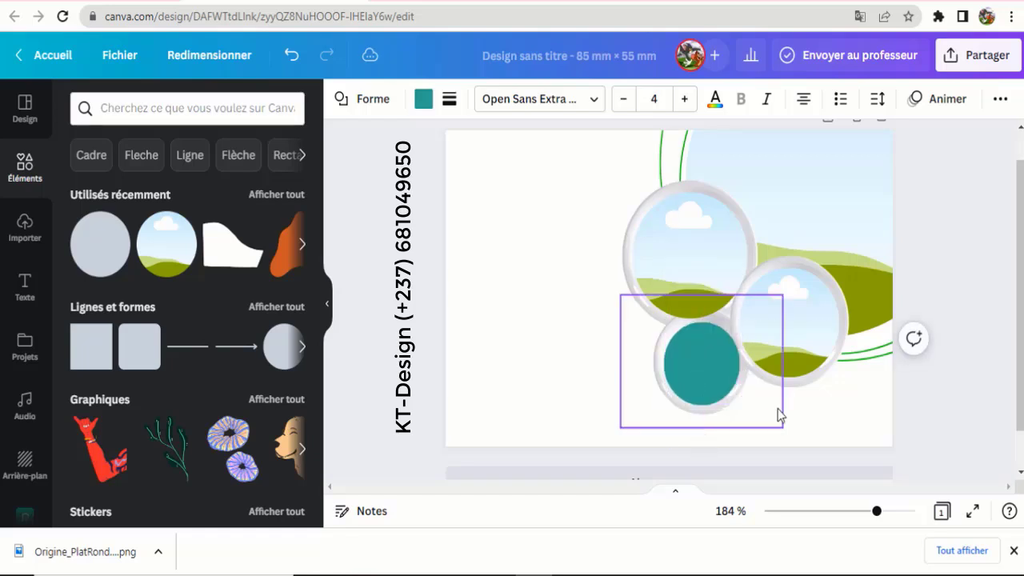
{"action": "left_click_drag", "start_coordinate": [778, 409], "coordinate": [778, 409]}
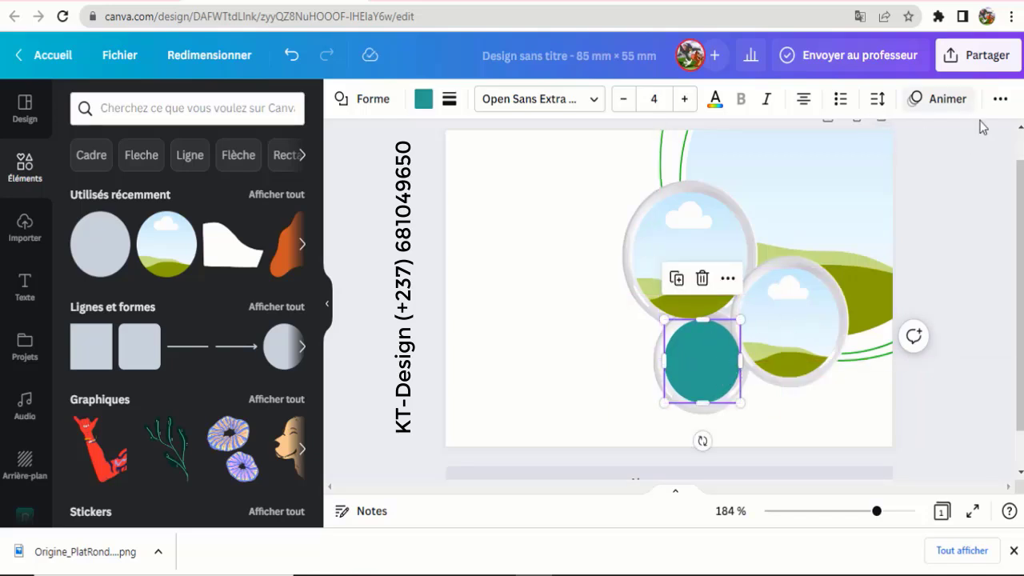
- Send the lower teal circle back two layers in the stacking order
{"action": "left_click", "coordinate": [1000, 99]}
{"action": "left_click", "coordinate": [842, 142]}
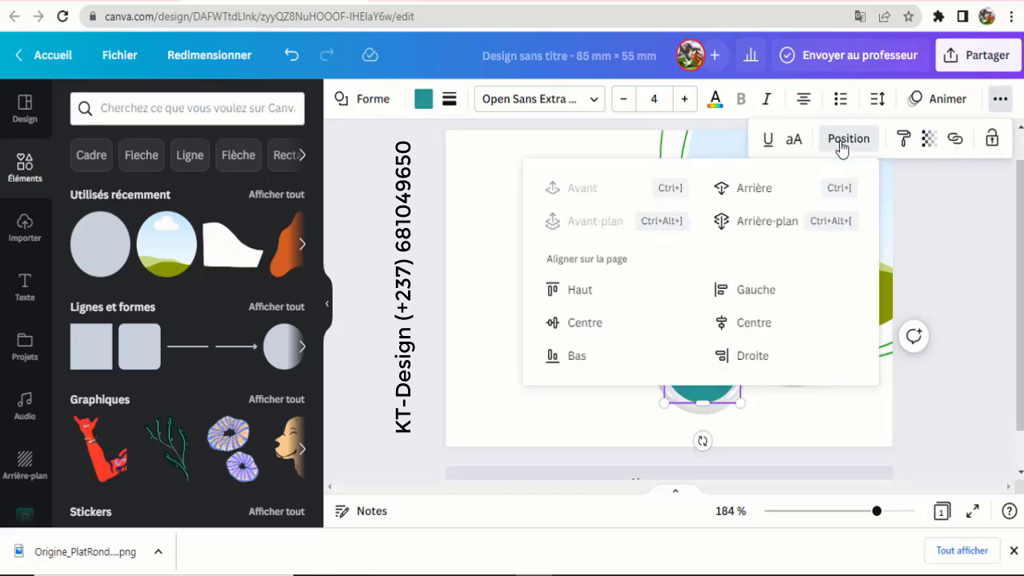
{"action": "left_click", "coordinate": [759, 192]}
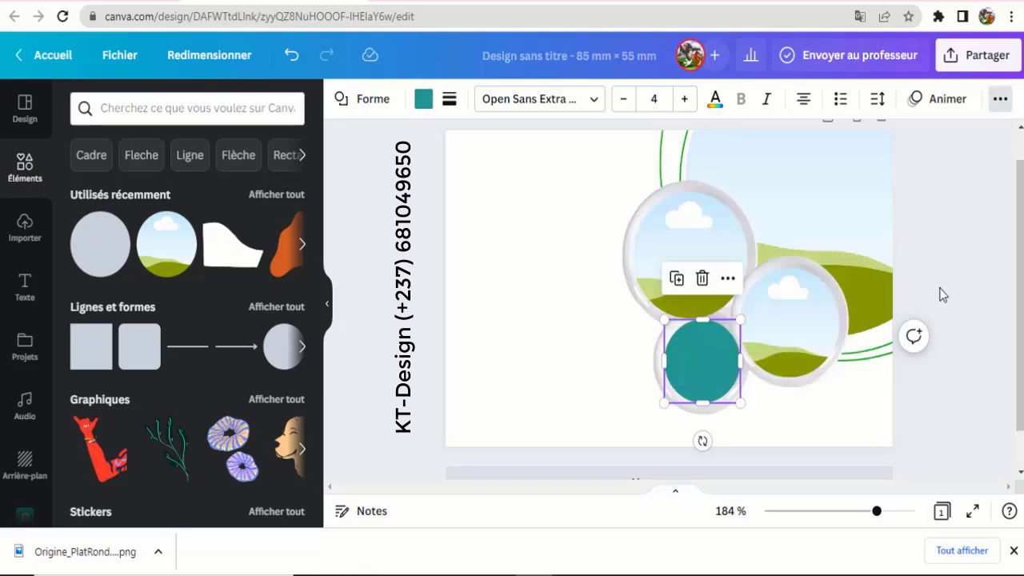
{"action": "right_click", "coordinate": [723, 371]}
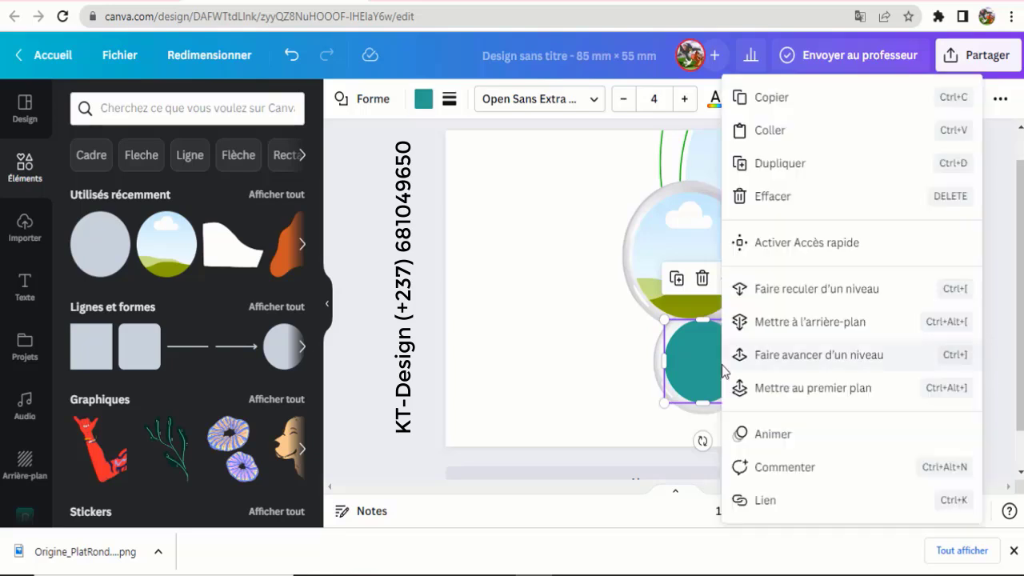
{"action": "left_click", "coordinate": [874, 296]}
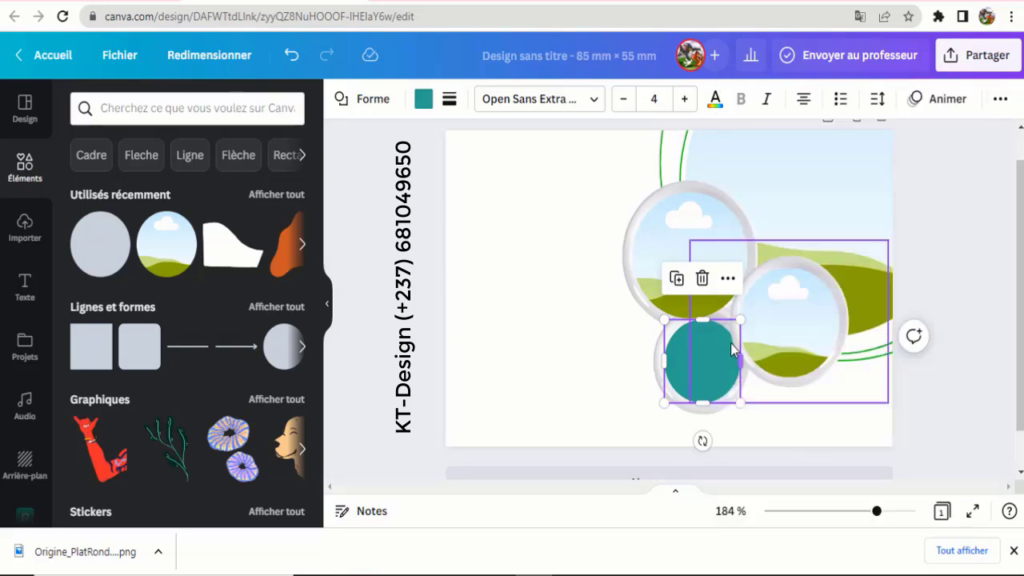
{"action": "left_click", "coordinate": [564, 290]}
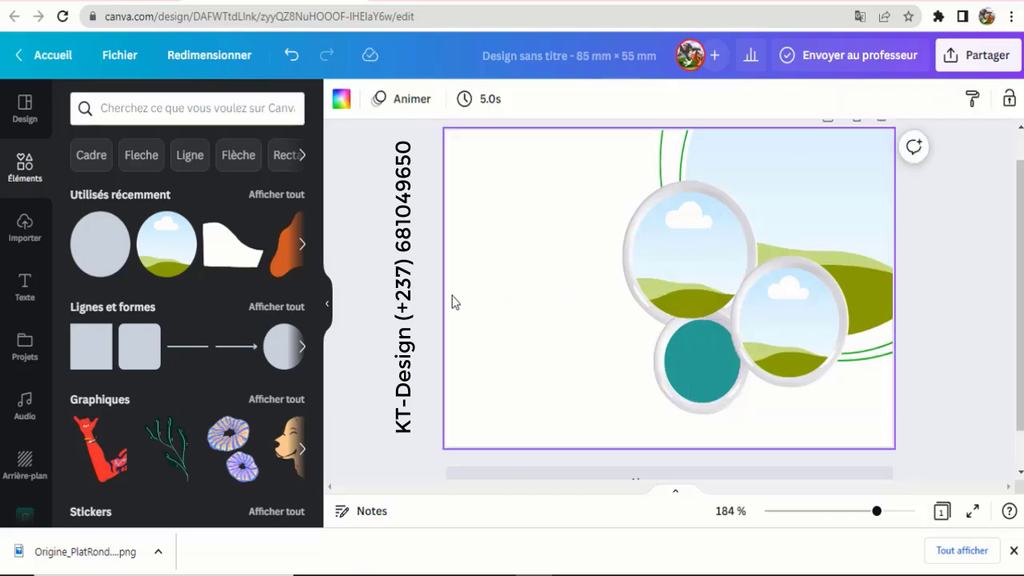
- Add a second teal circle and move it to the card's upper left
{"action": "left_click", "coordinate": [114, 255]}
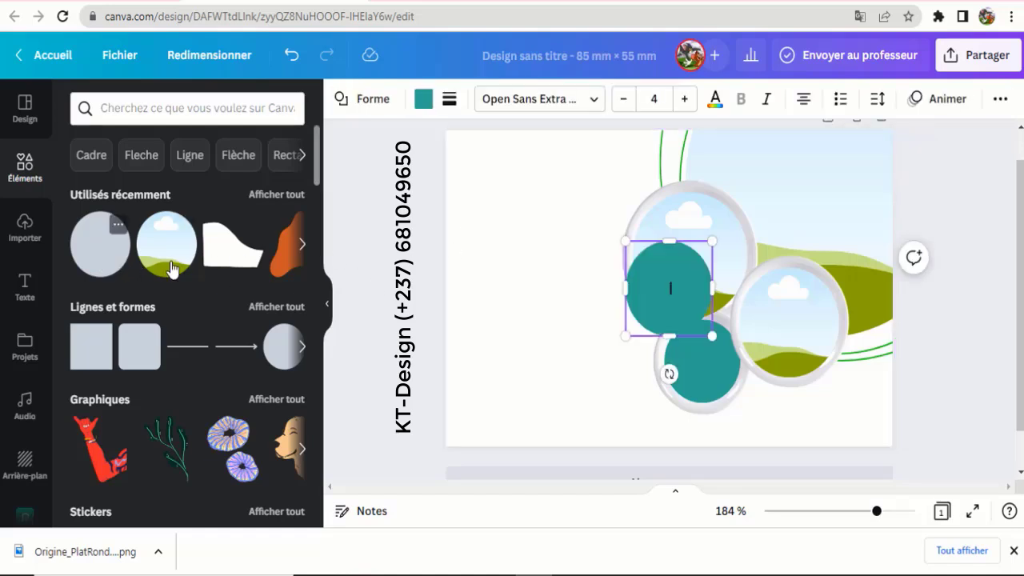
{"action": "left_click", "coordinate": [506, 274]}
{"action": "left_click_drag", "start_coordinate": [683, 288], "coordinate": [544, 258]}
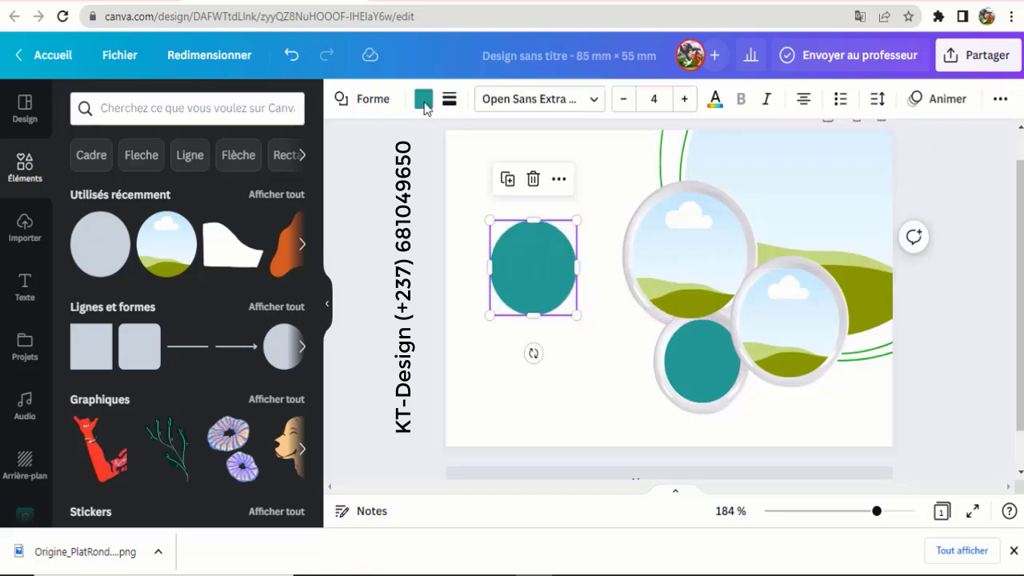
- Give the small teal circle a solid border with thickness 1
{"action": "left_click", "coordinate": [449, 99]}
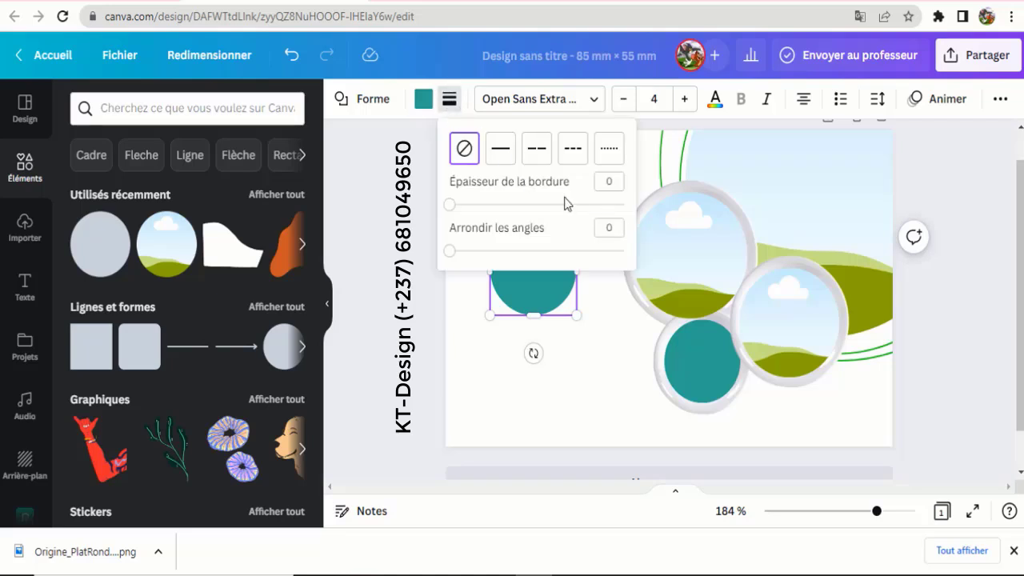
{"action": "left_click", "coordinate": [501, 148]}
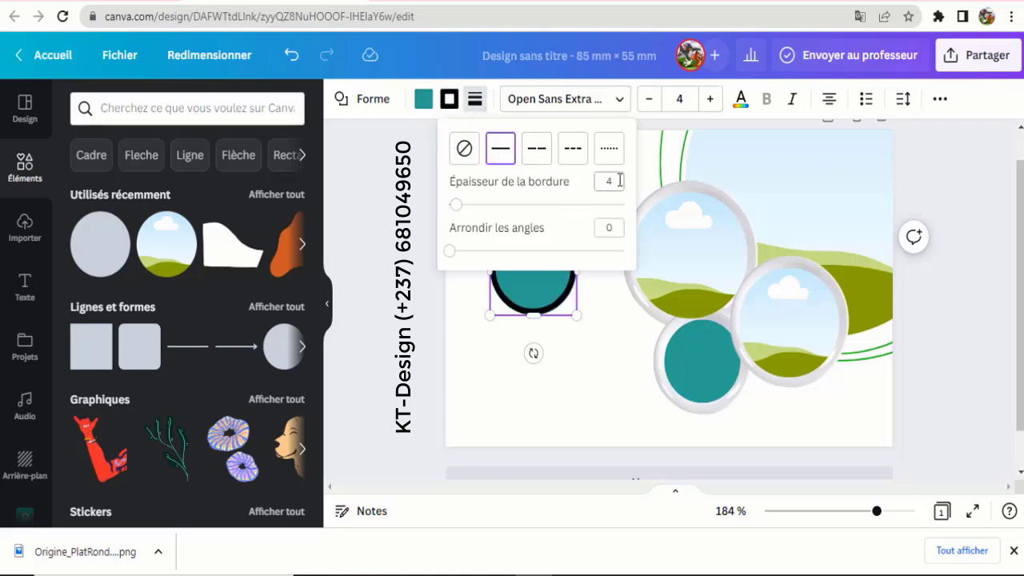
{"action": "double_click", "coordinate": [607, 181]}
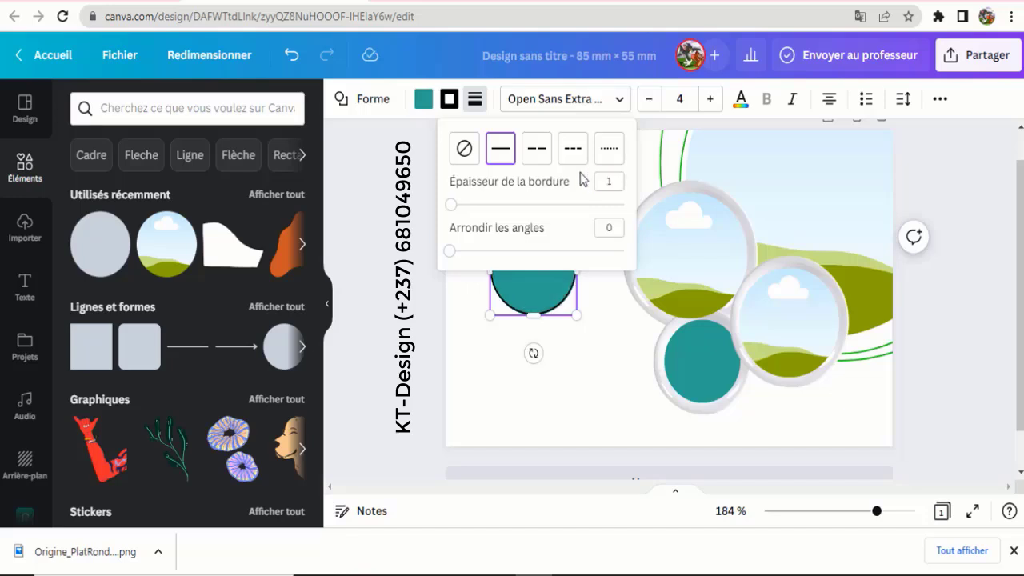
- Make the circle's fill transparent and its border green
{"action": "left_click", "coordinate": [422, 99]}
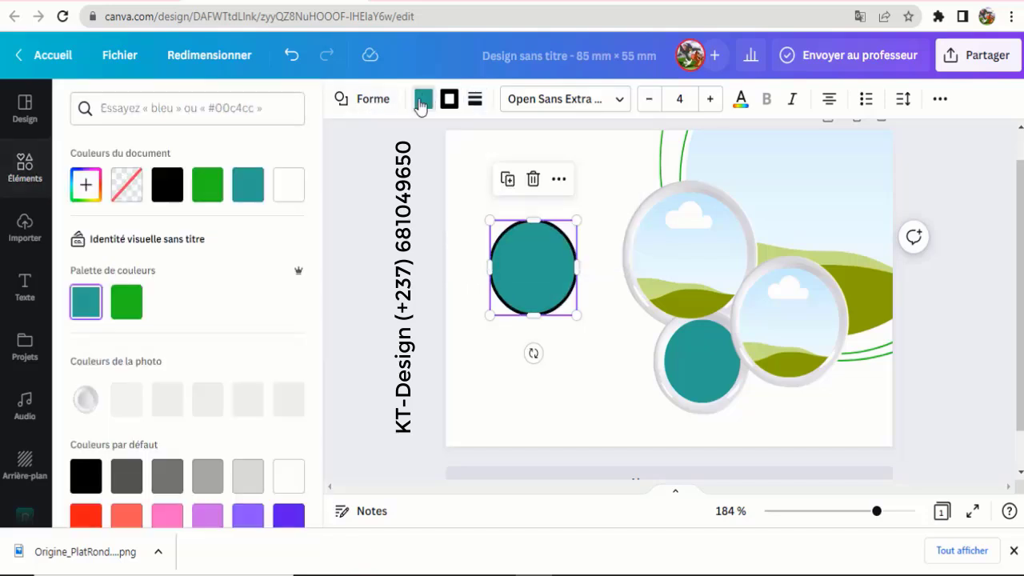
{"action": "left_click", "coordinate": [126, 185]}
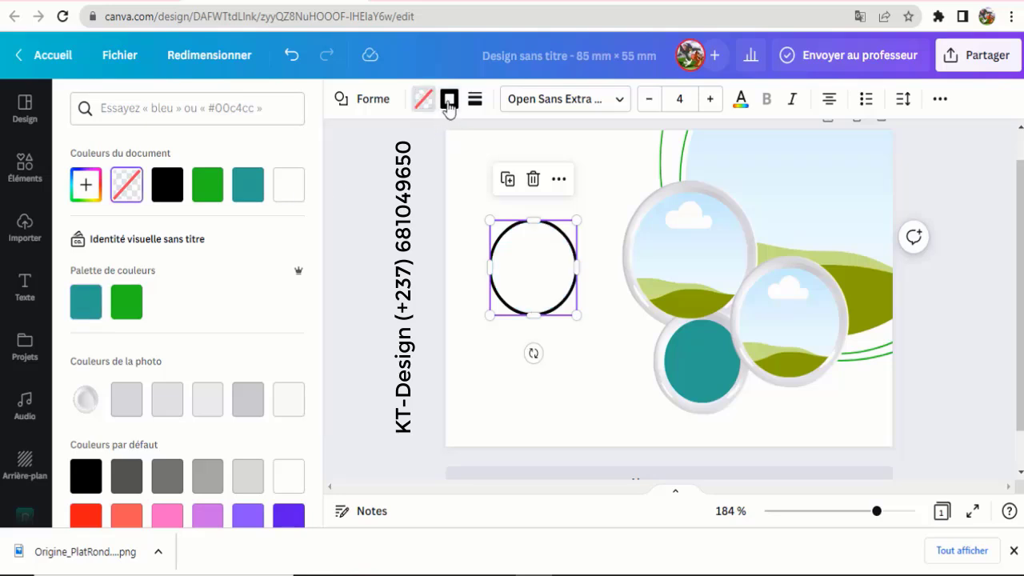
{"action": "left_click", "coordinate": [449, 101]}
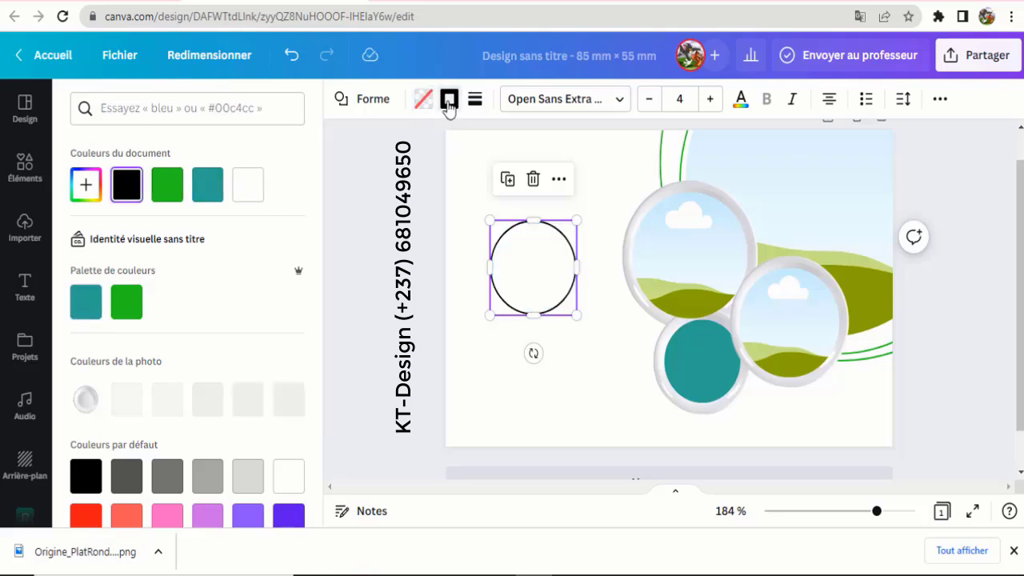
{"action": "left_click", "coordinate": [174, 192]}
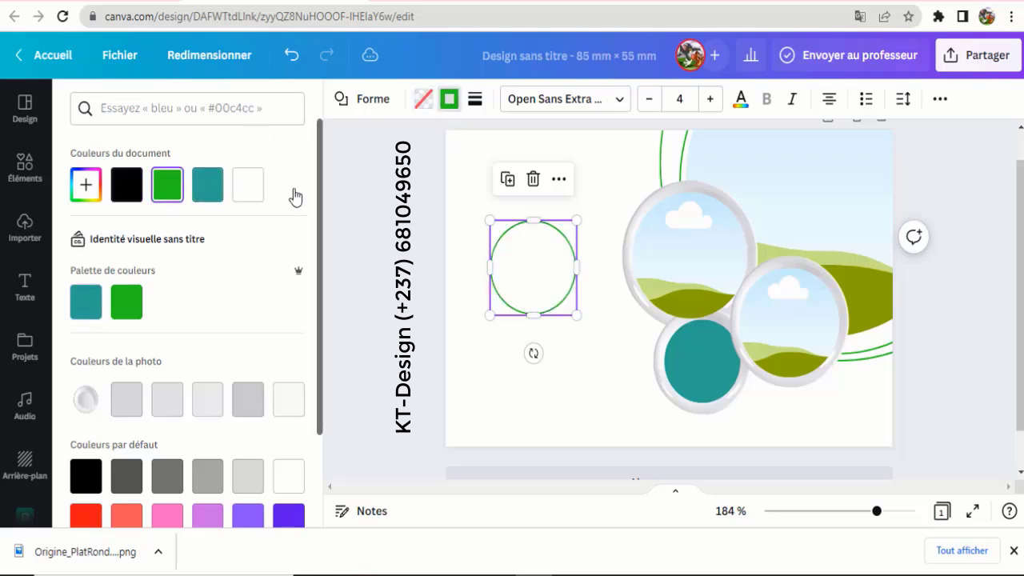
{"action": "left_click", "coordinate": [476, 107]}
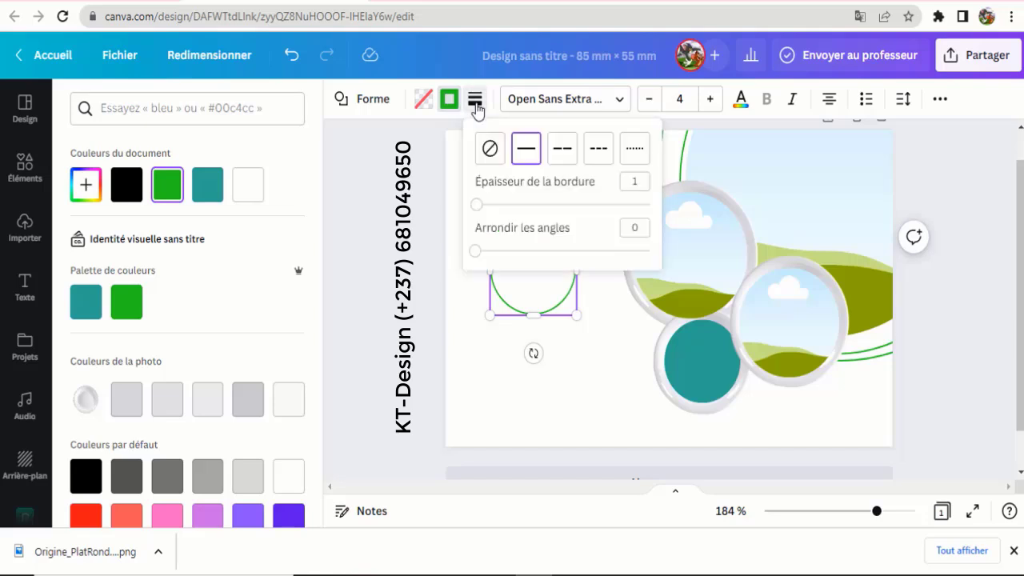
{"action": "left_click", "coordinate": [476, 106]}
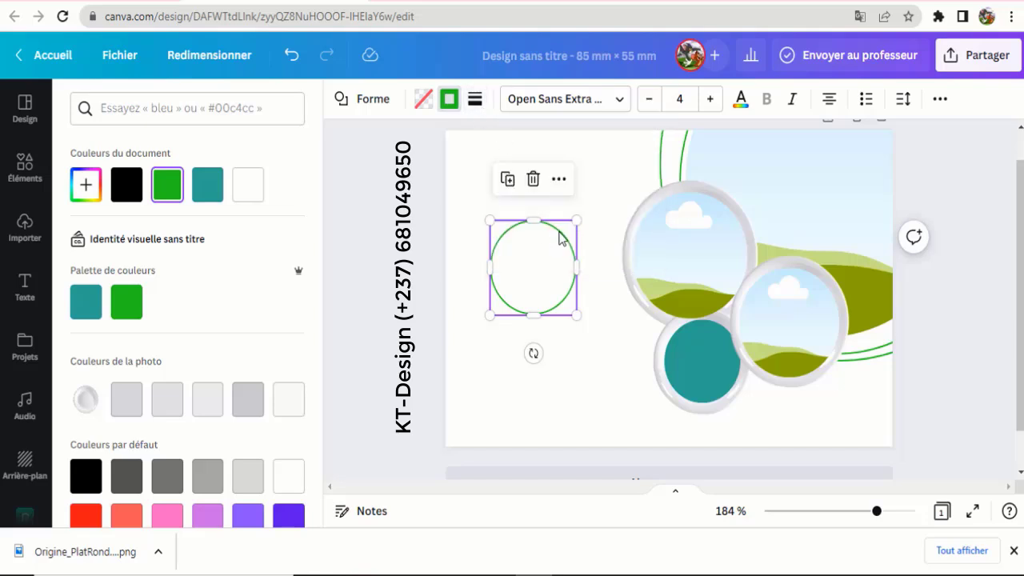
- Move the green ring over the top photo circle, enlarge it to about 23,5, and centre it
{"action": "left_click_drag", "start_coordinate": [560, 237], "coordinate": [747, 192]}
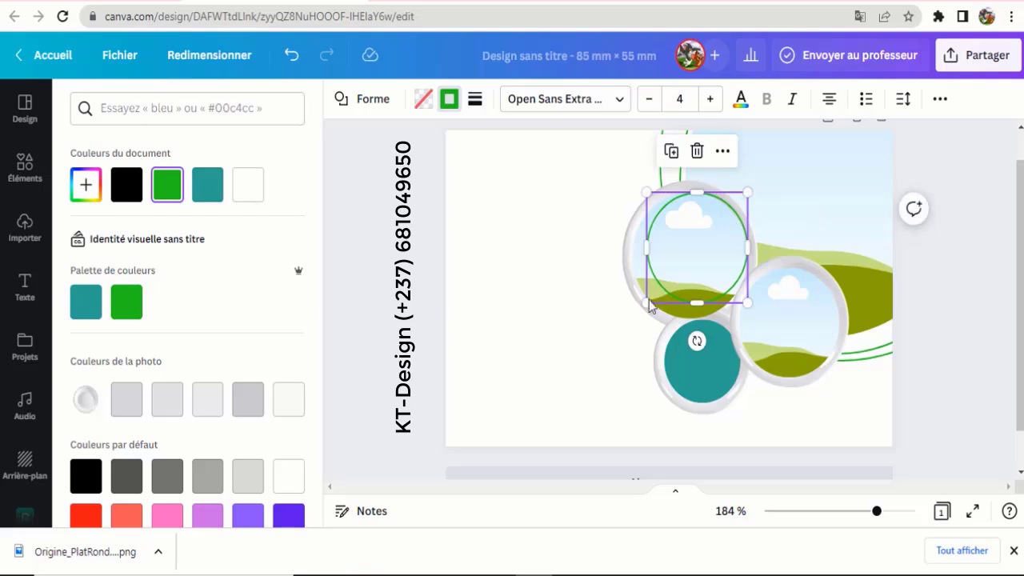
{"action": "left_click_drag", "start_coordinate": [637, 306], "coordinate": [624, 318]}
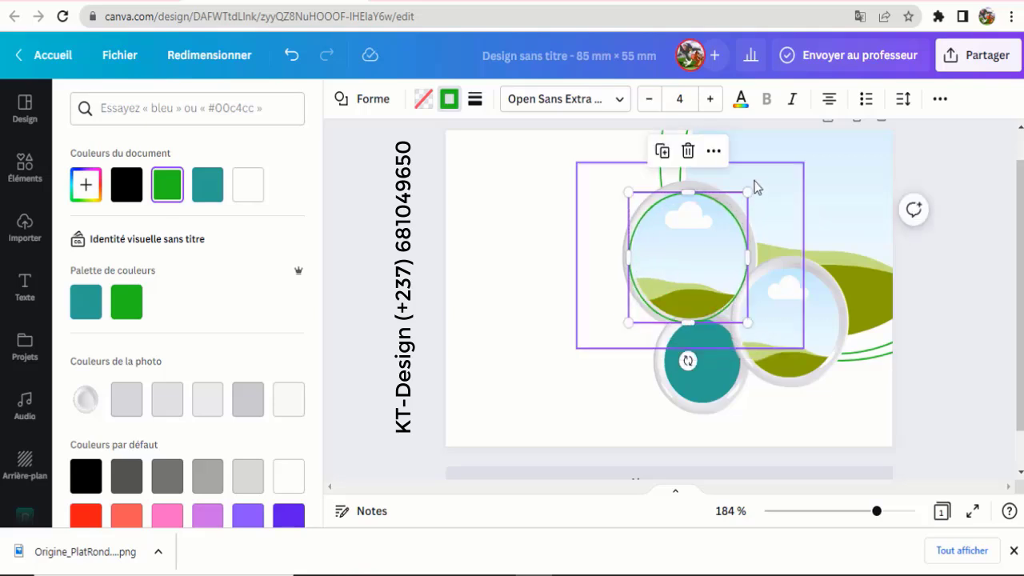
{"action": "left_click_drag", "start_coordinate": [745, 192], "coordinate": [748, 186]}
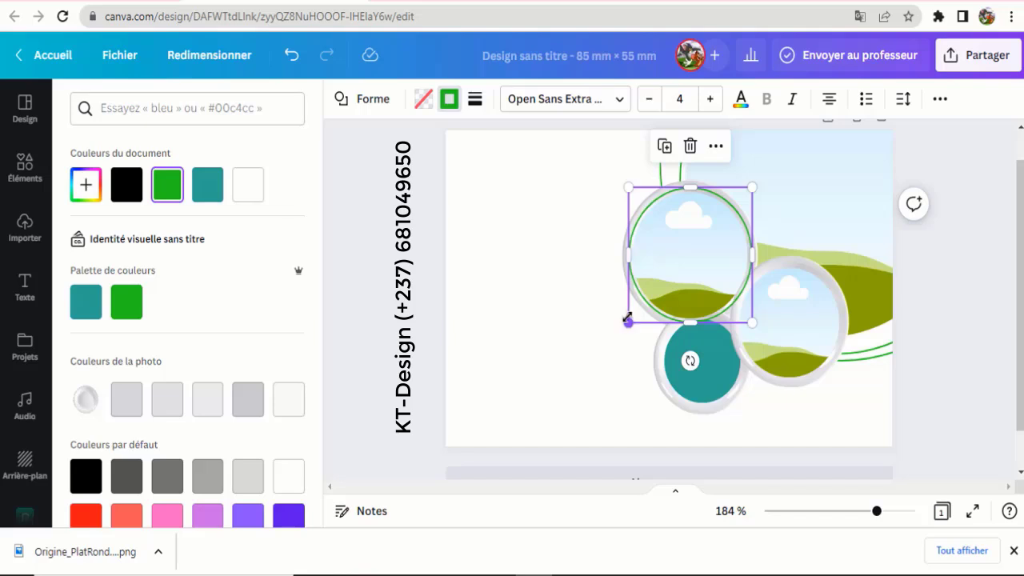
{"action": "left_click_drag", "start_coordinate": [626, 319], "coordinate": [627, 319]}
{"action": "key", "text": "Left"}
{"action": "key", "text": "Left"}
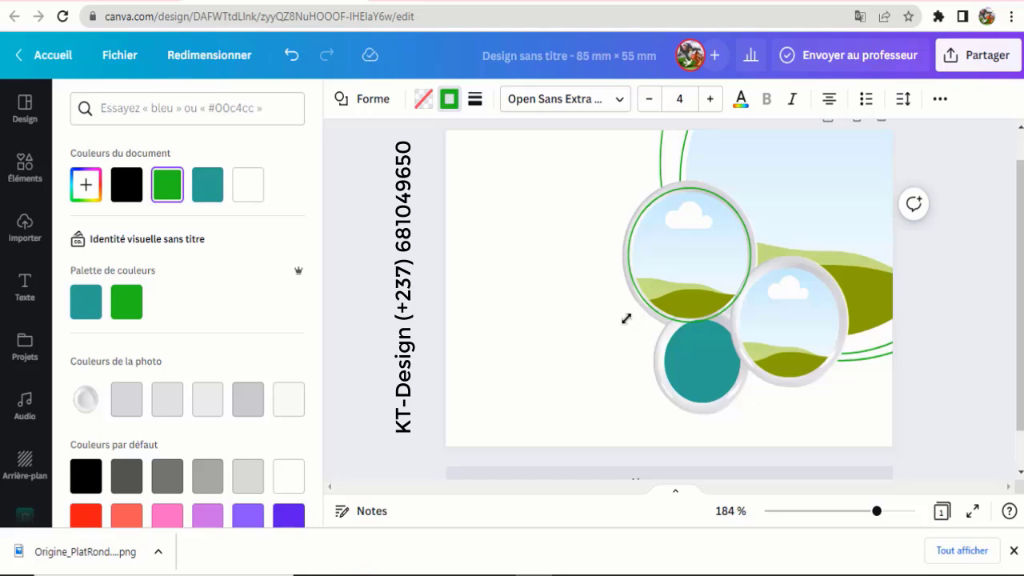
{"action": "key", "text": "Right"}
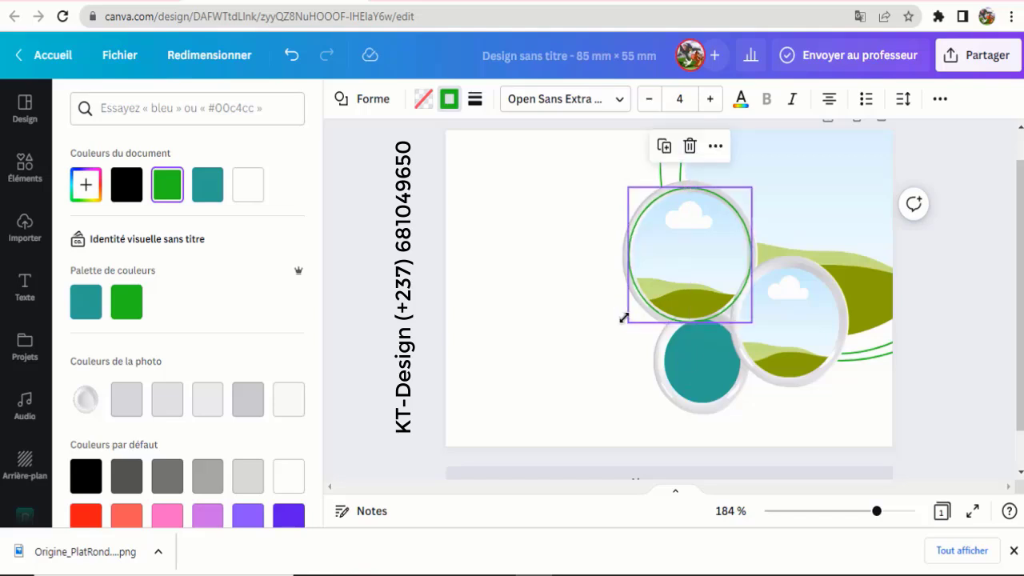
{"action": "left_click", "coordinate": [511, 295]}
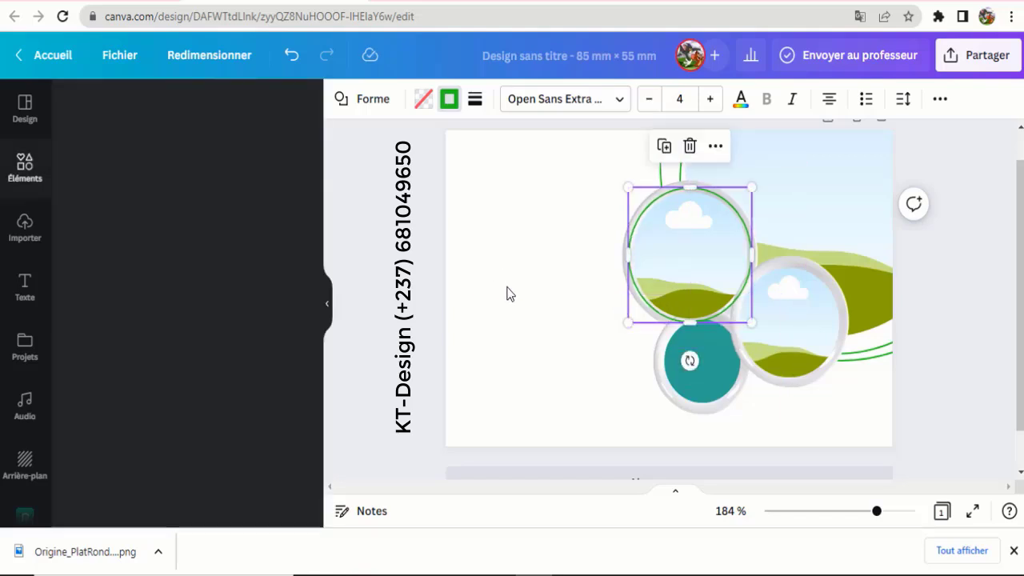
{"action": "left_click", "coordinate": [367, 291]}
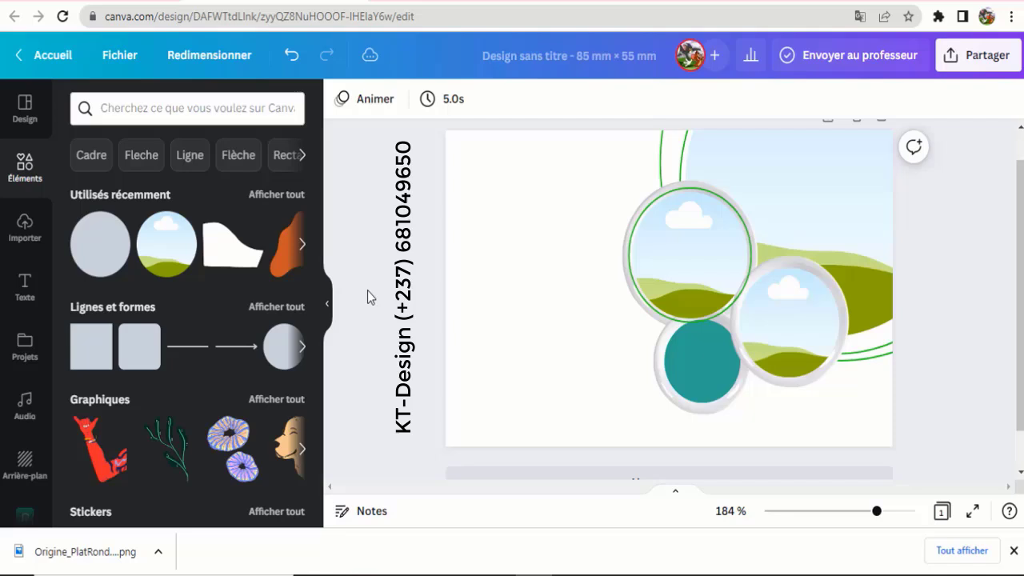
{"action": "left_click", "coordinate": [652, 314]}
- Duplicate the ring onto the right photo circle, resized to about 20,7 and aligned
{"action": "left_click", "coordinate": [664, 144]}
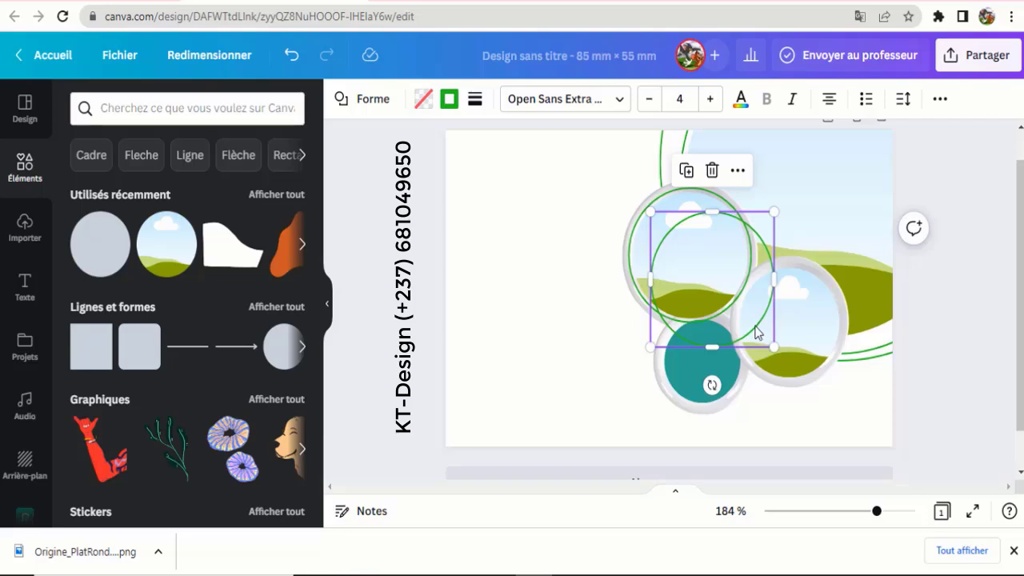
{"action": "left_click_drag", "start_coordinate": [757, 331], "coordinate": [821, 349]}
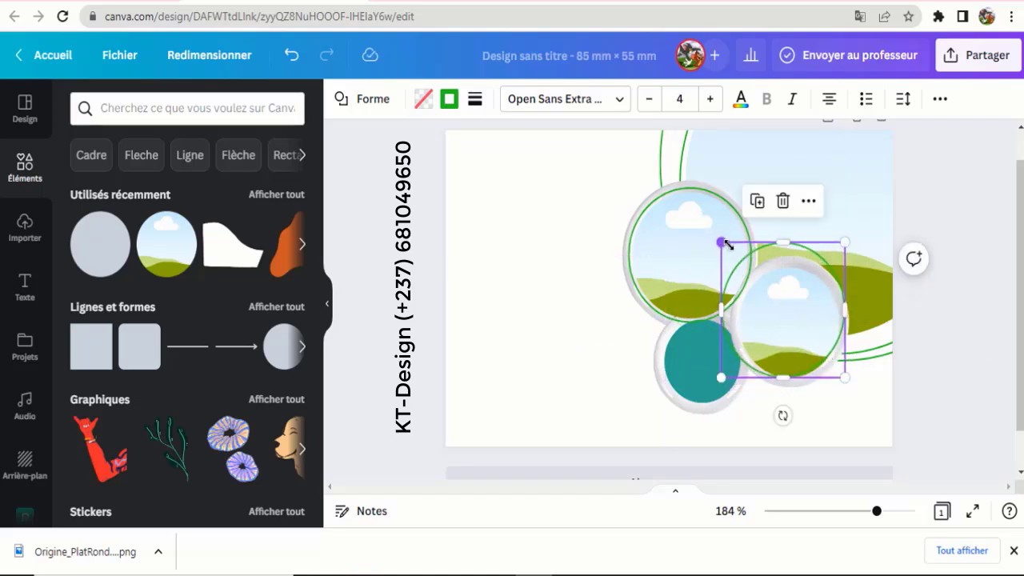
{"action": "left_click_drag", "start_coordinate": [728, 244], "coordinate": [738, 260]}
{"action": "key", "text": "Escape"}
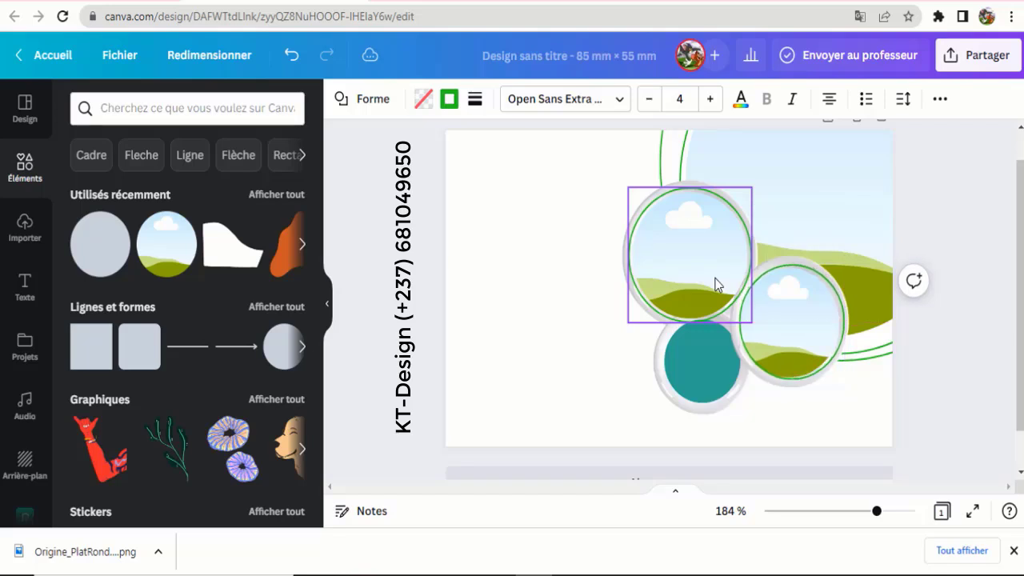
{"action": "left_click", "coordinate": [836, 359]}
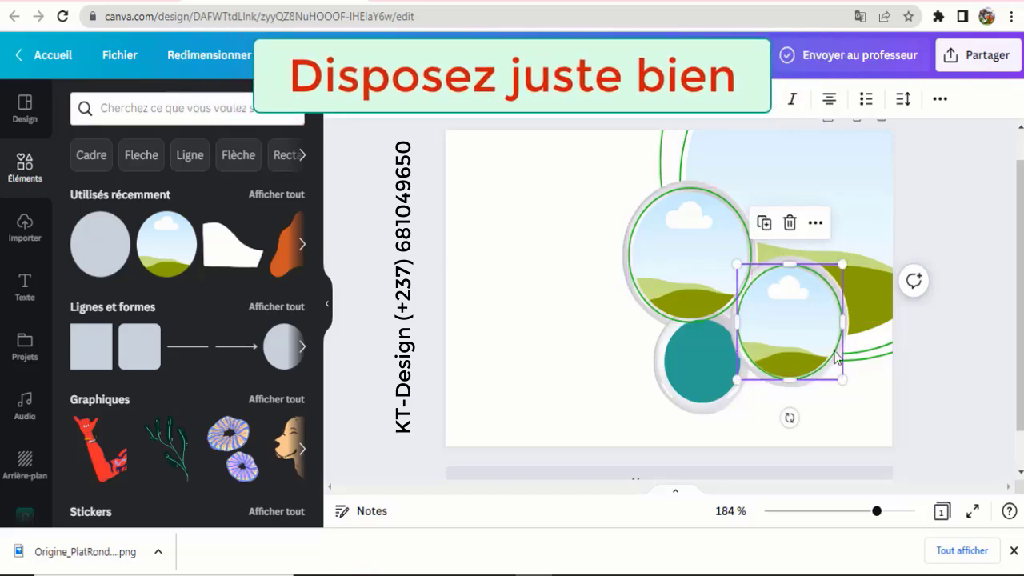
{"action": "left_click_drag", "start_coordinate": [840, 373], "coordinate": [841, 371]}
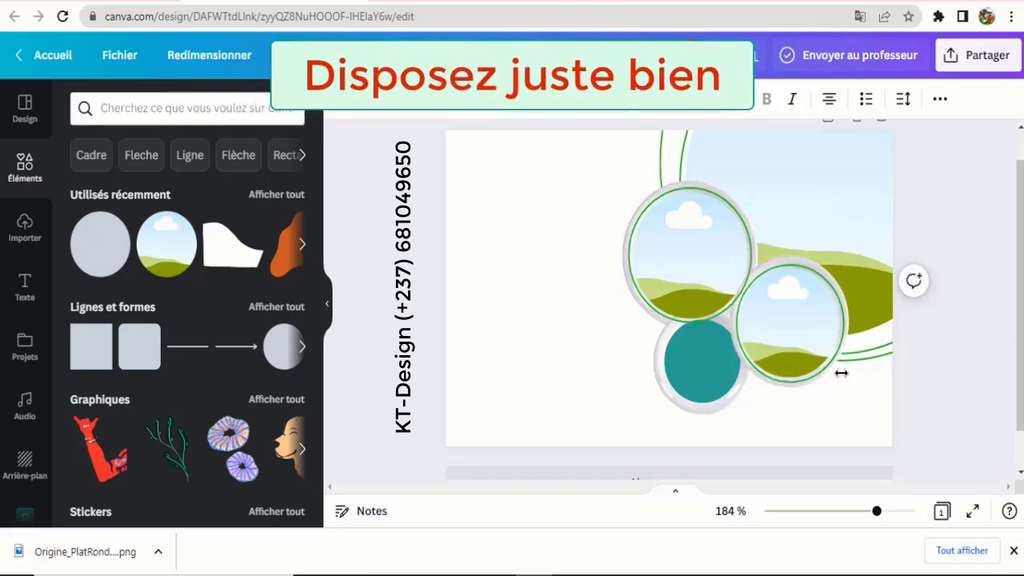
{"action": "key", "text": "Left"}
{"action": "key", "text": "Up"}
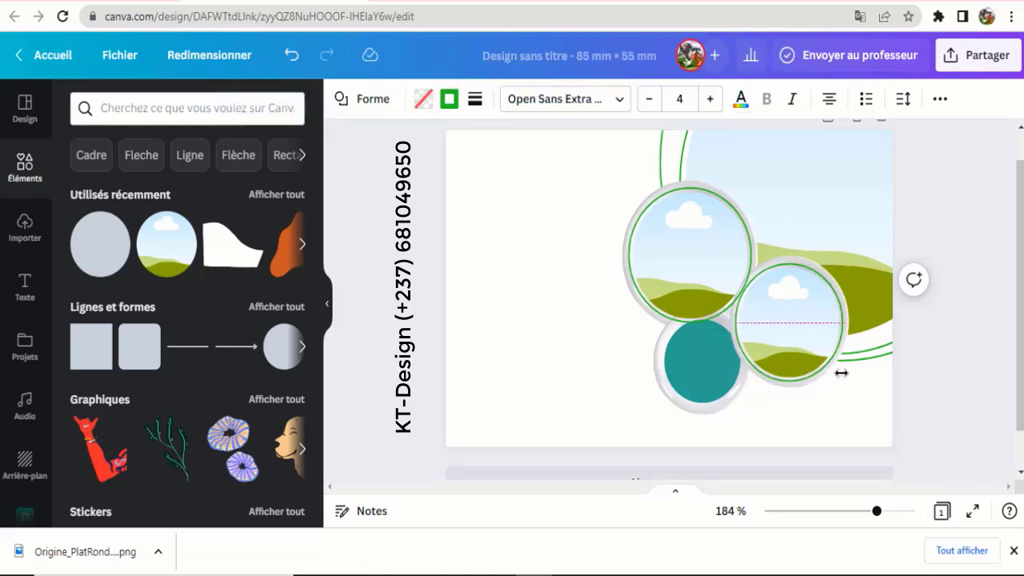
{"action": "left_click", "coordinate": [551, 312]}
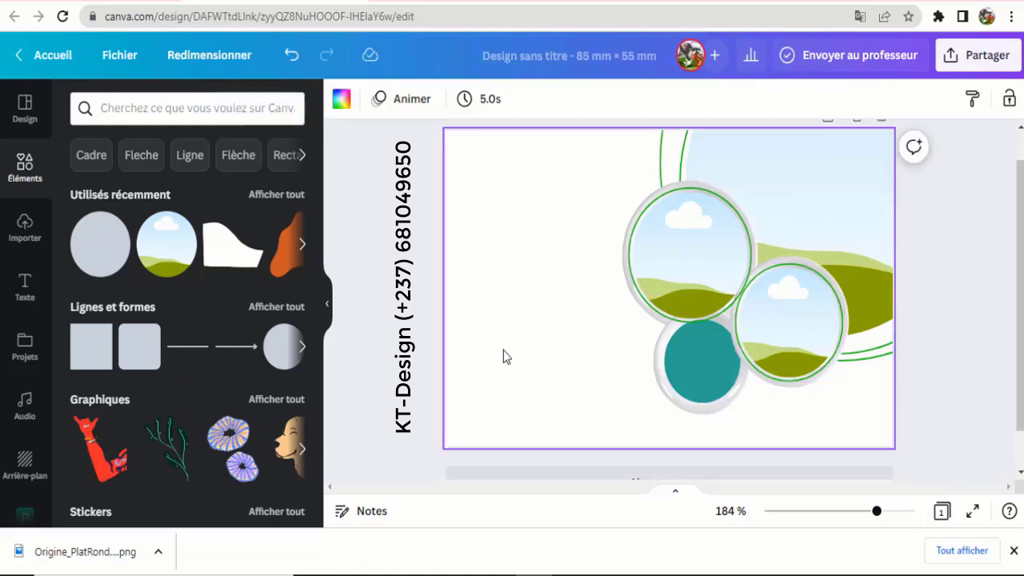
- Send the ring over the top photo circle back two layers and check the stacking
{"action": "left_click", "coordinate": [669, 317]}
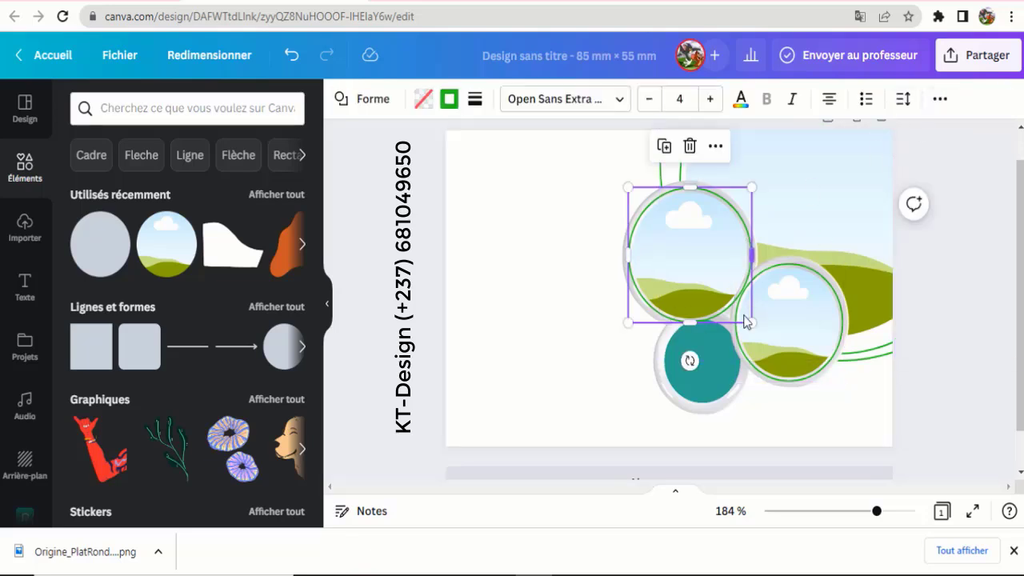
{"action": "right_click", "coordinate": [642, 323]}
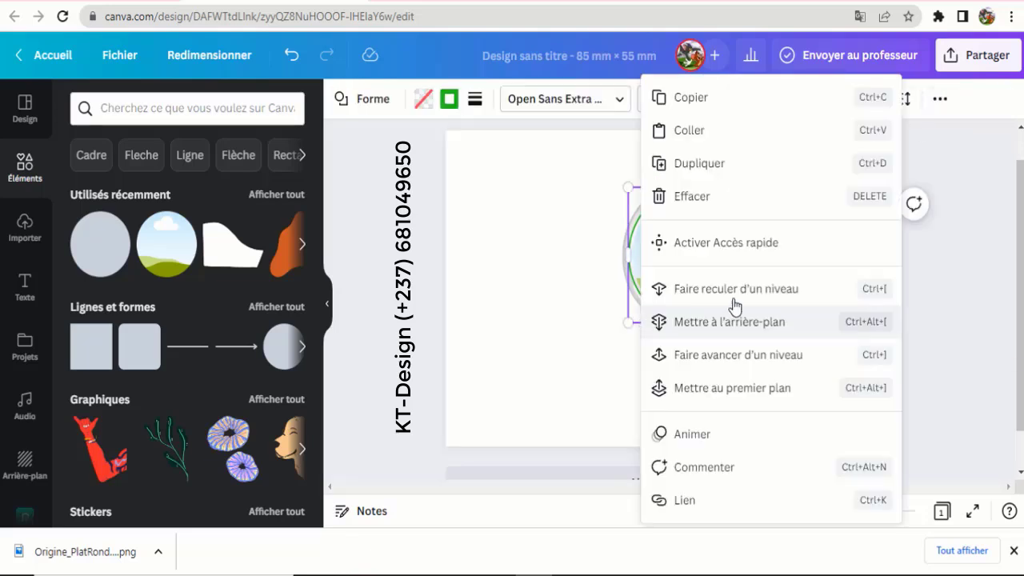
{"action": "left_click", "coordinate": [734, 297]}
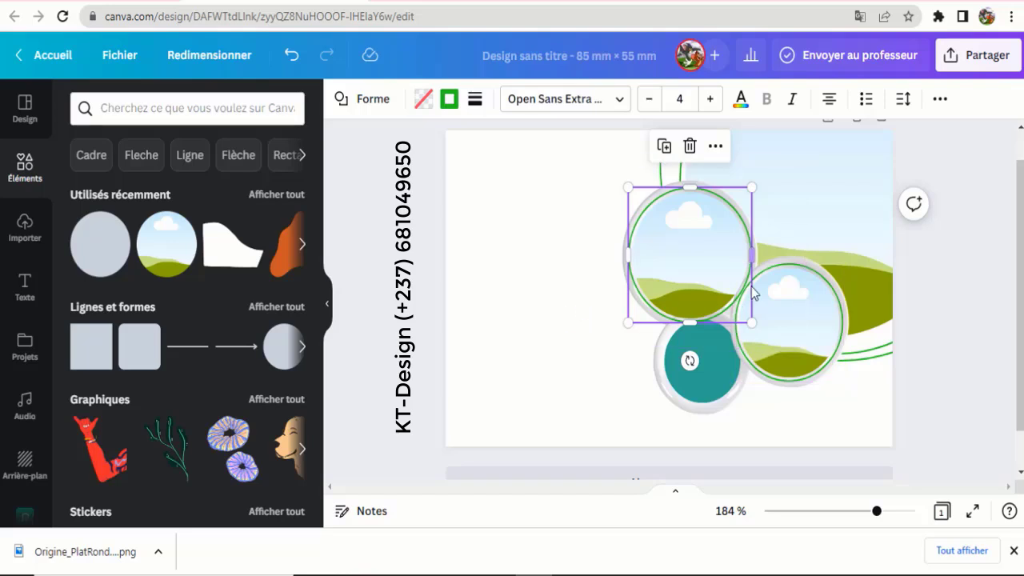
{"action": "right_click", "coordinate": [660, 322]}
{"action": "left_click", "coordinate": [732, 306]}
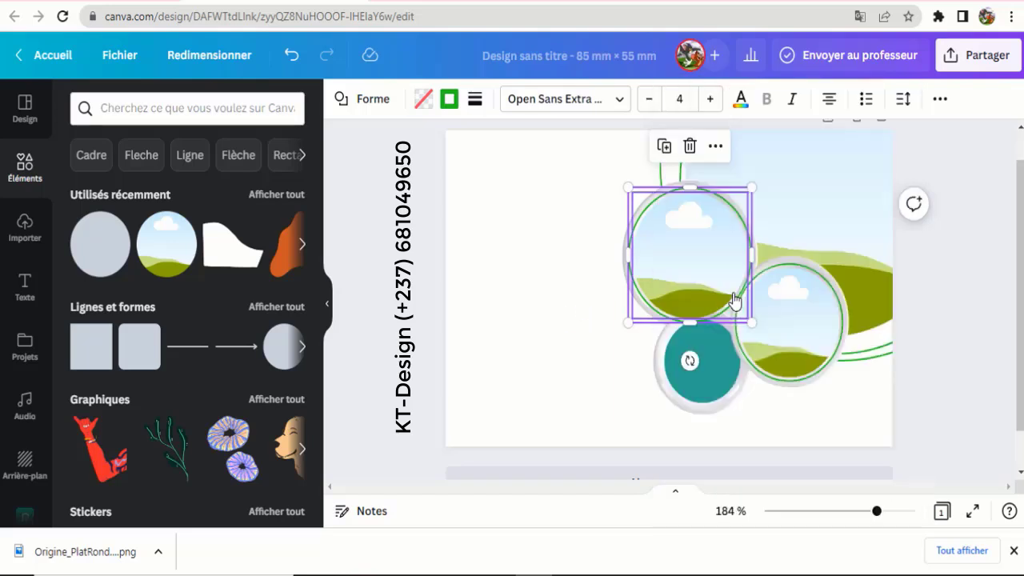
{"action": "left_click", "coordinate": [576, 342]}
{"action": "left_click", "coordinate": [666, 317]}
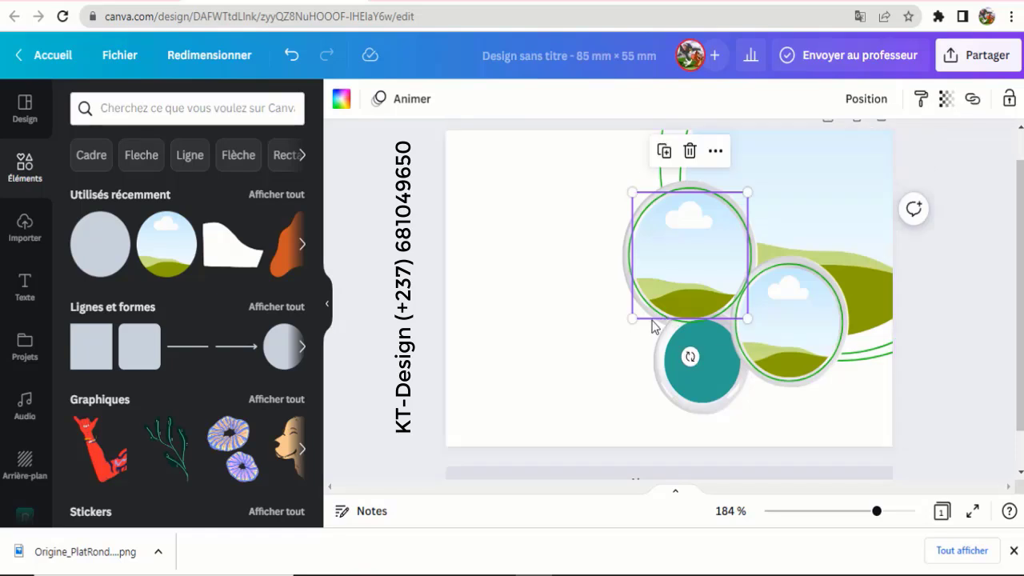
{"action": "left_click", "coordinate": [570, 336]}
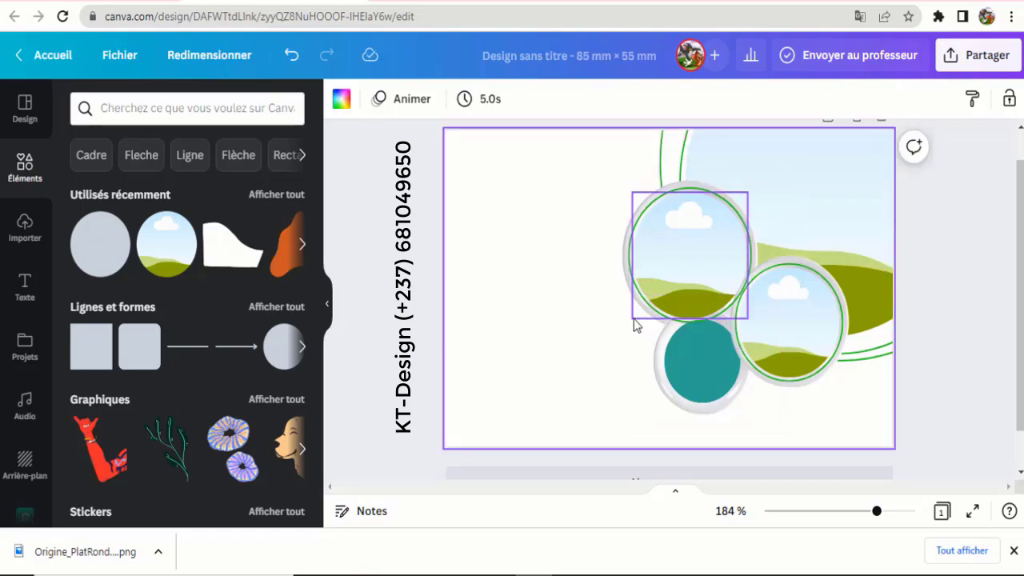
- Send the upper-left ring back three more layers, behind the neighbouring shapes
{"action": "left_click", "coordinate": [630, 324]}
{"action": "right_click", "coordinate": [631, 327]}
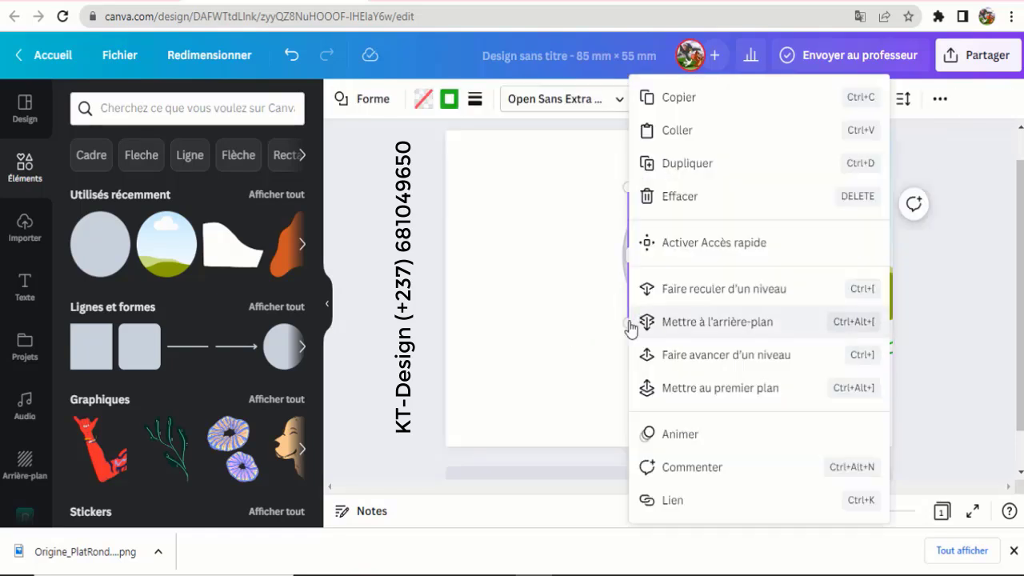
{"action": "left_click", "coordinate": [720, 299]}
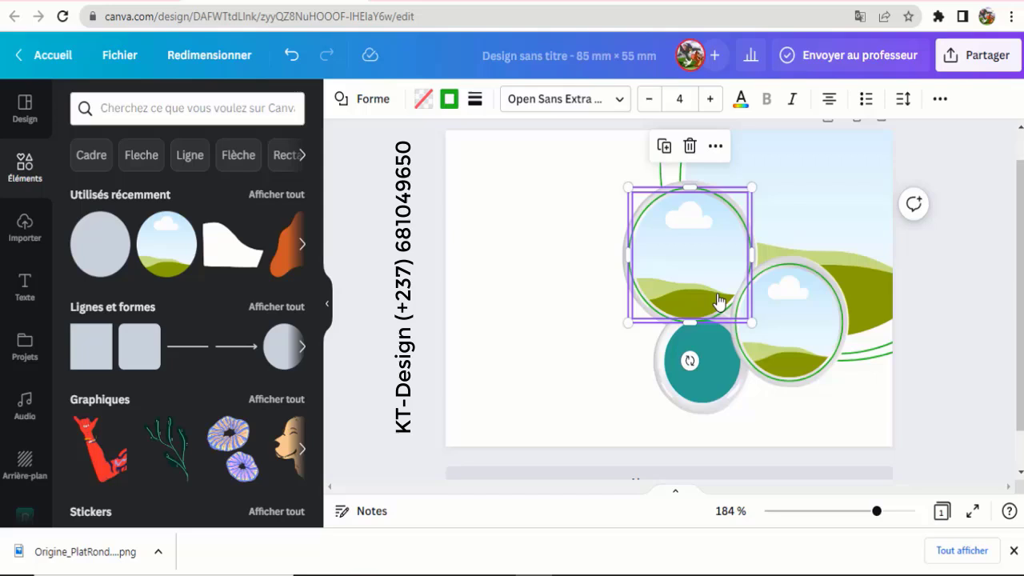
{"action": "right_click", "coordinate": [631, 321]}
{"action": "left_click", "coordinate": [715, 298]}
{"action": "left_click", "coordinate": [569, 379]}
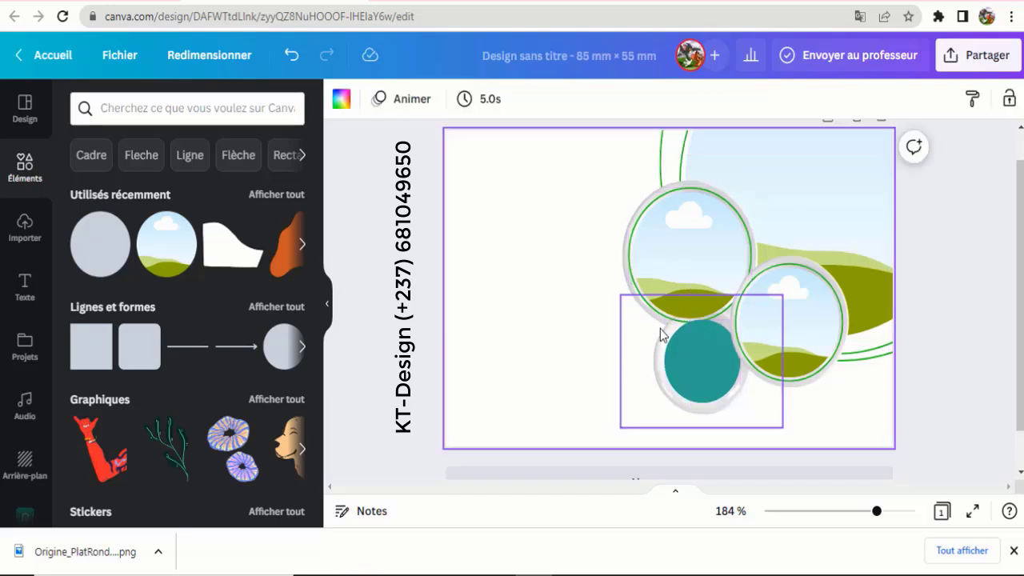
{"action": "right_click", "coordinate": [626, 323]}
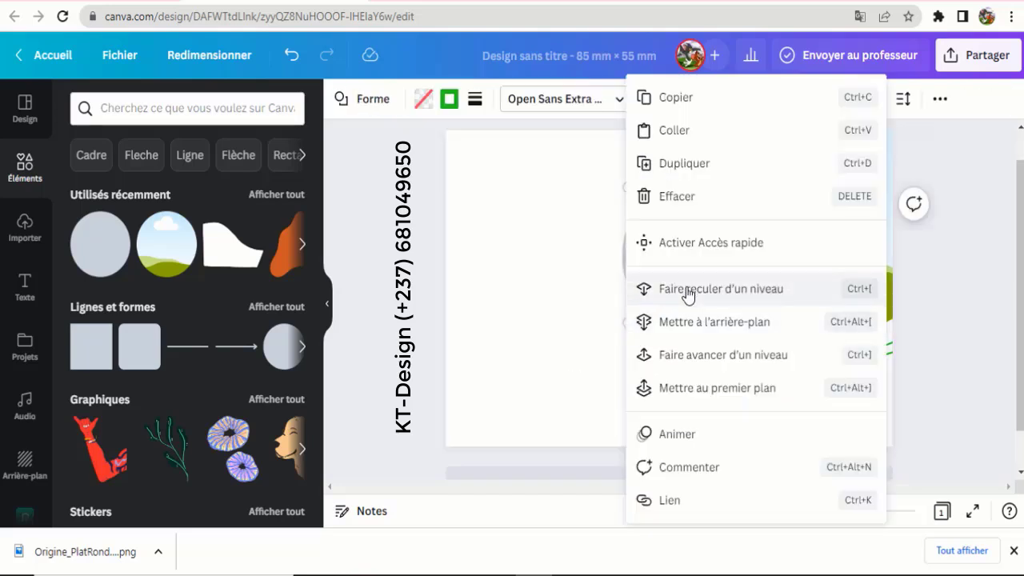
{"action": "left_click", "coordinate": [687, 291]}
{"action": "left_click", "coordinate": [658, 329]}
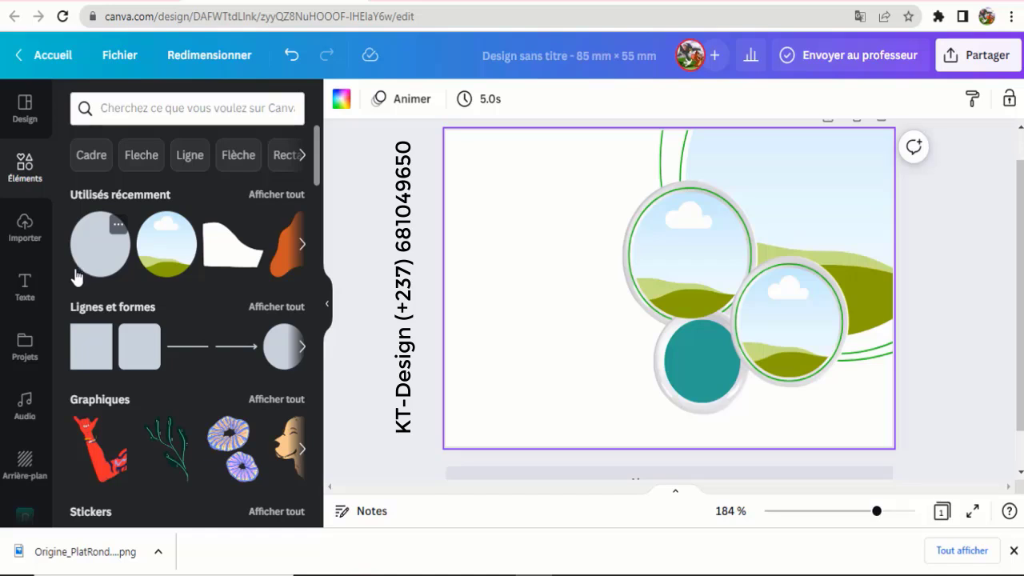
- Try the uploaded rice-and-chicken photo on the card, then delete it again
{"action": "left_click", "coordinate": [25, 226]}
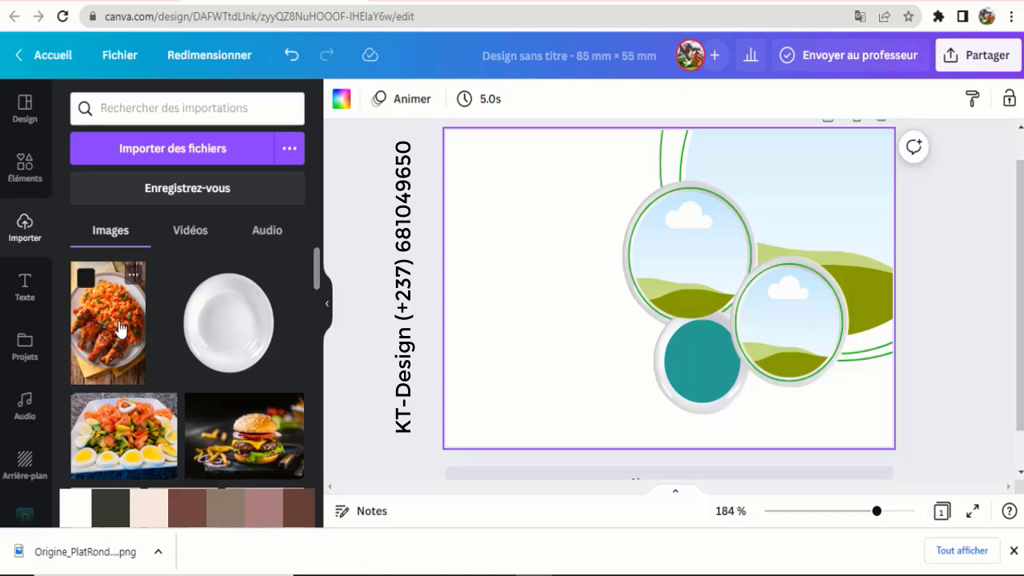
{"action": "left_click_drag", "start_coordinate": [120, 328], "coordinate": [553, 304]}
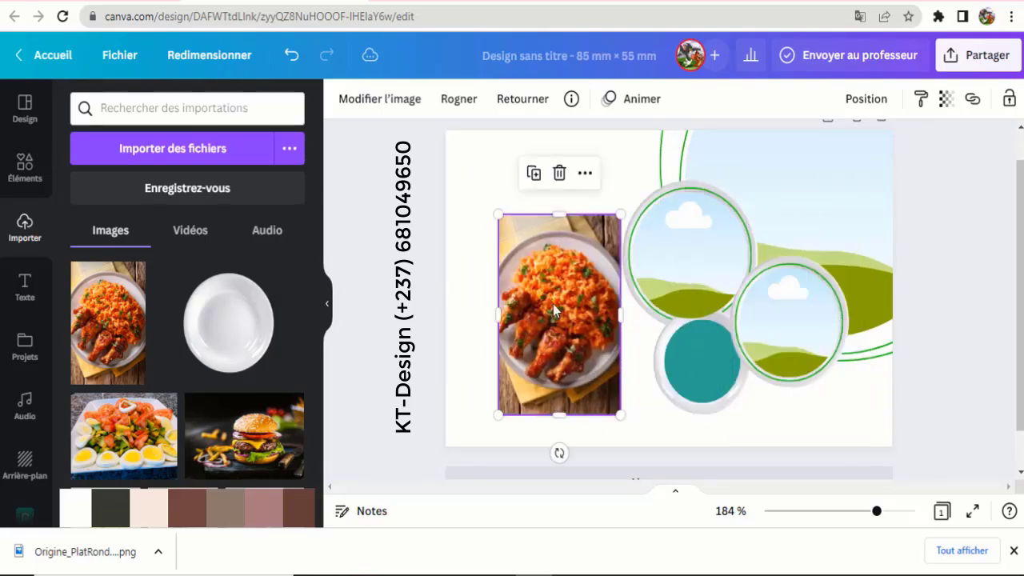
{"action": "left_click", "coordinate": [787, 317]}
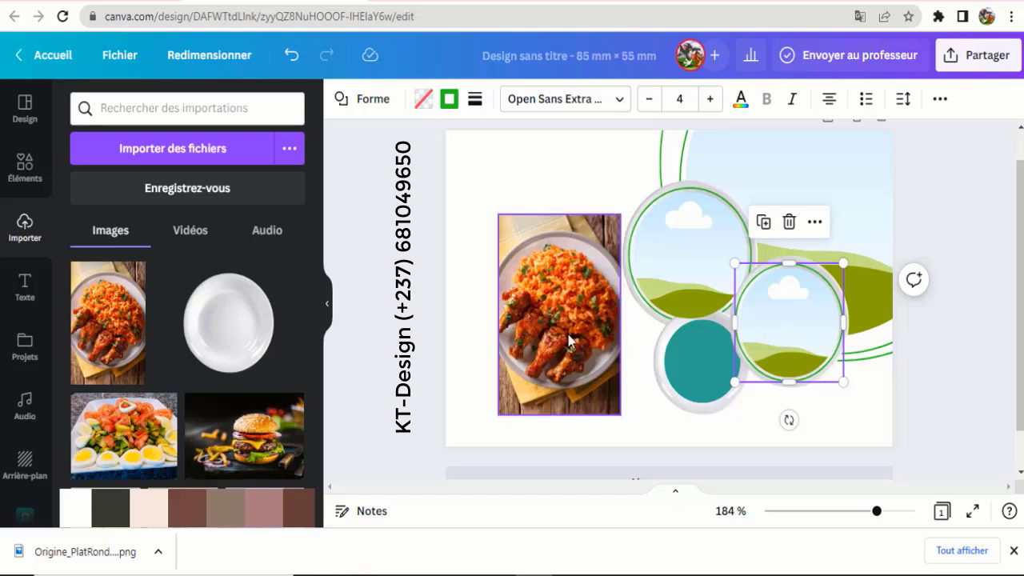
{"action": "mouse_move", "coordinate": [555, 313]}
{"action": "left_mouse_down"}
{"action": "mouse_move", "coordinate": [784, 320]}
{"action": "mouse_move", "coordinate": [549, 299]}
{"action": "left_mouse_up"}
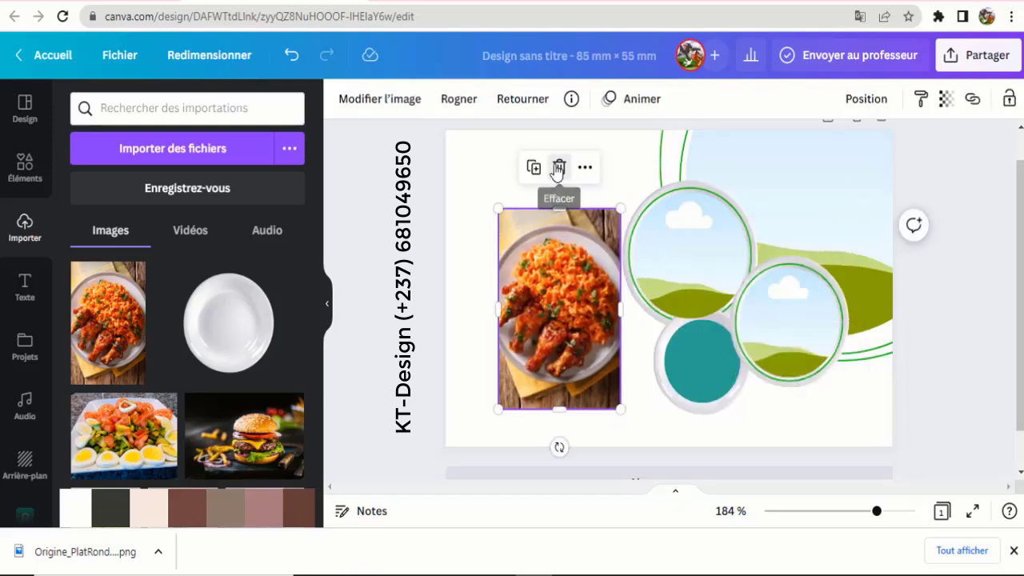
{"action": "left_click", "coordinate": [558, 168]}
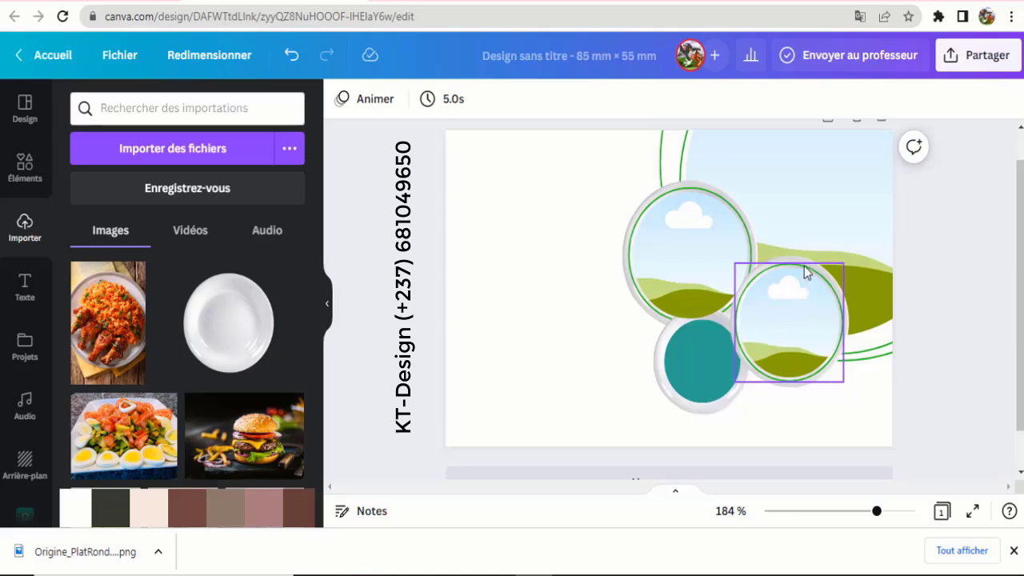
- Move the right circle frame back one layer and drop the rice-and-chicken photo into it
{"action": "left_click", "coordinate": [844, 383]}
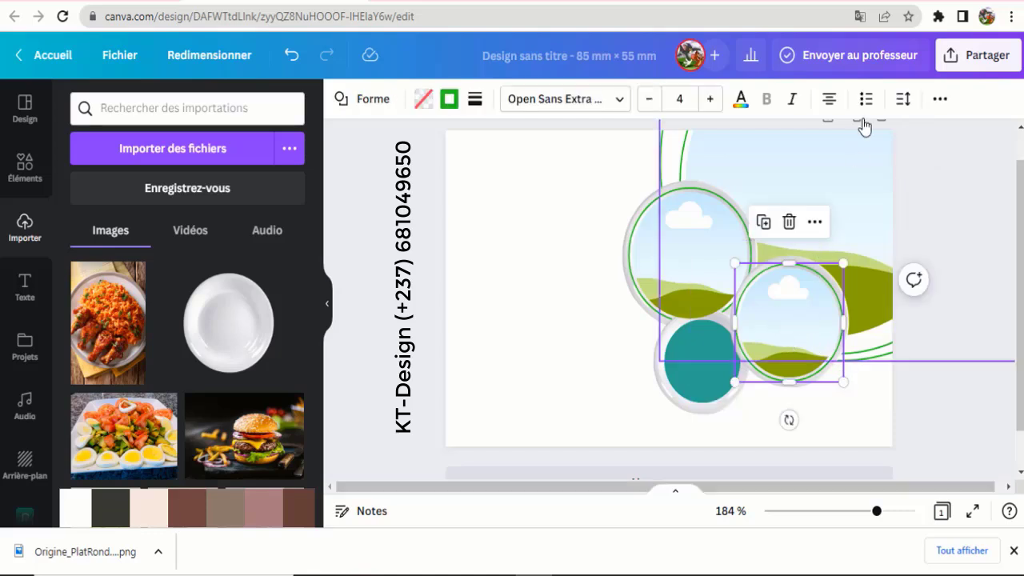
{"action": "left_click", "coordinate": [939, 100]}
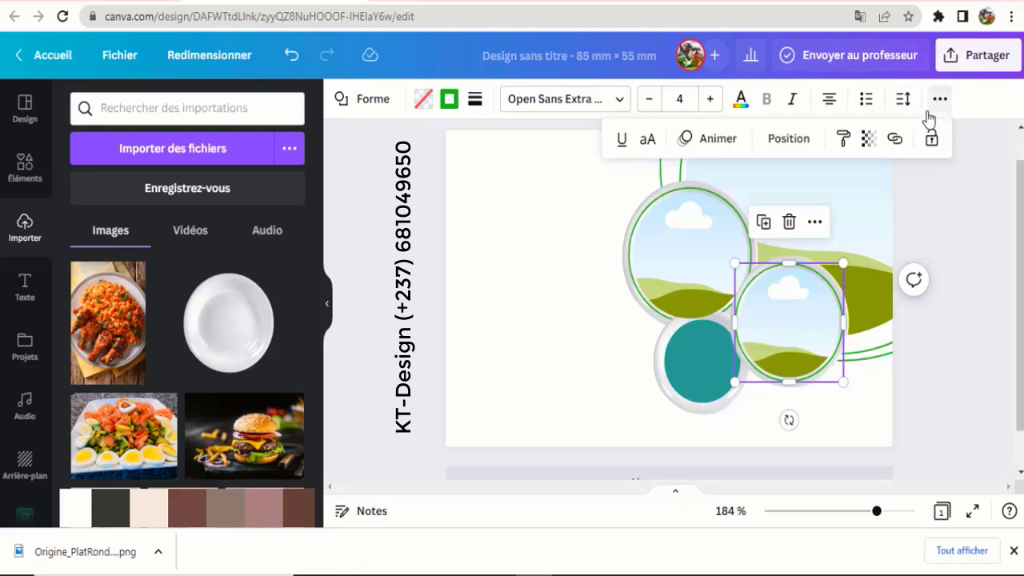
{"action": "left_click", "coordinate": [788, 138]}
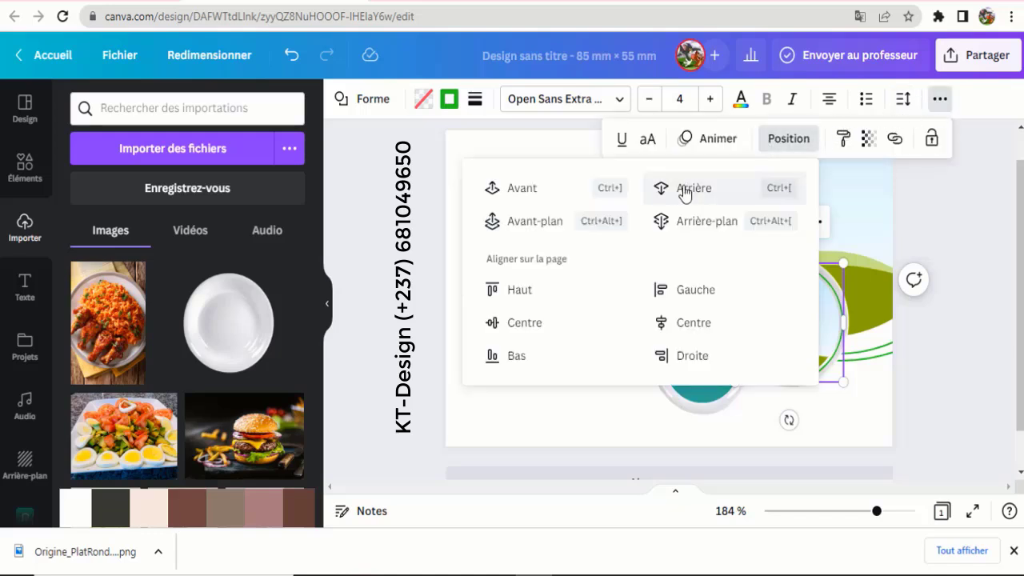
{"action": "left_click", "coordinate": [685, 192]}
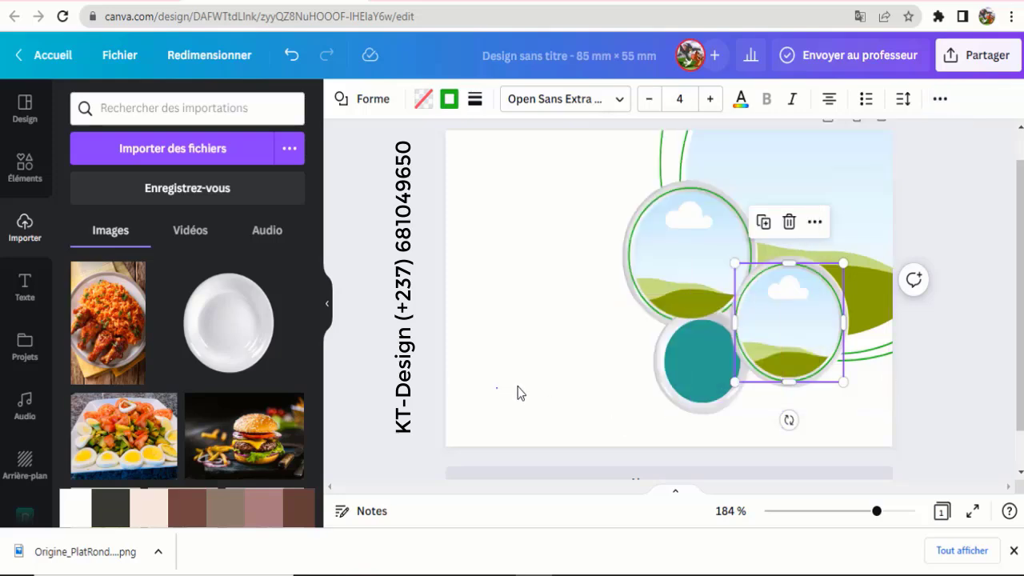
{"action": "left_click", "coordinate": [518, 392]}
{"action": "left_click_drag", "start_coordinate": [106, 328], "coordinate": [787, 320]}
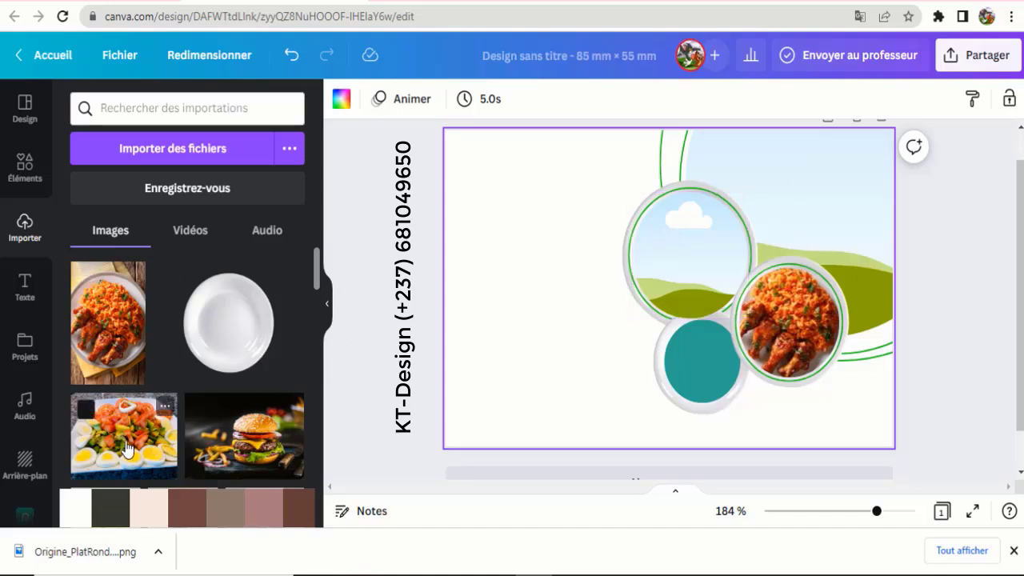
- Drop the egg salad photo into the upper circle frame and shift it slightly right inside
{"action": "left_click_drag", "start_coordinate": [237, 390], "coordinate": [685, 244]}
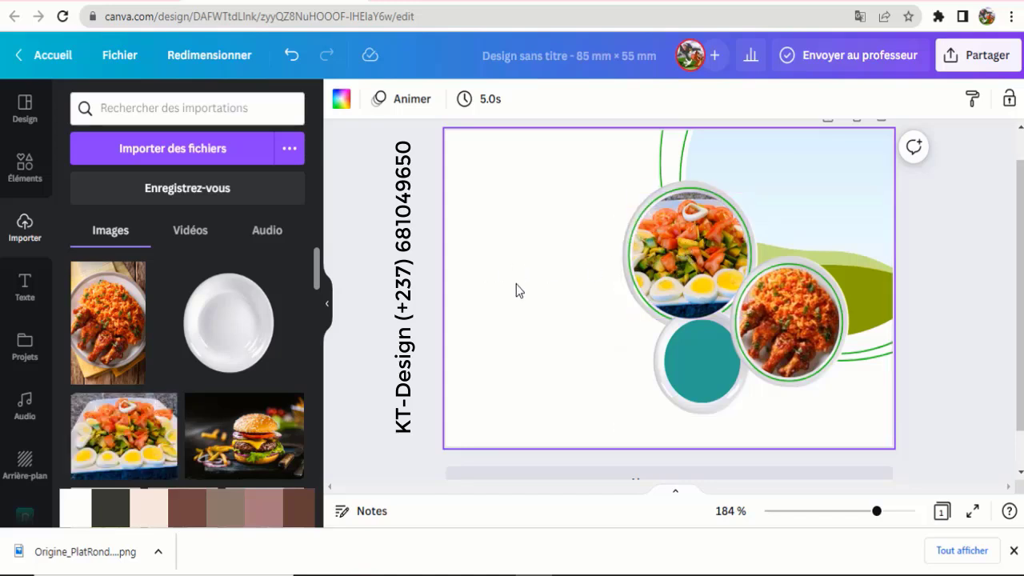
{"action": "left_click", "coordinate": [697, 250]}
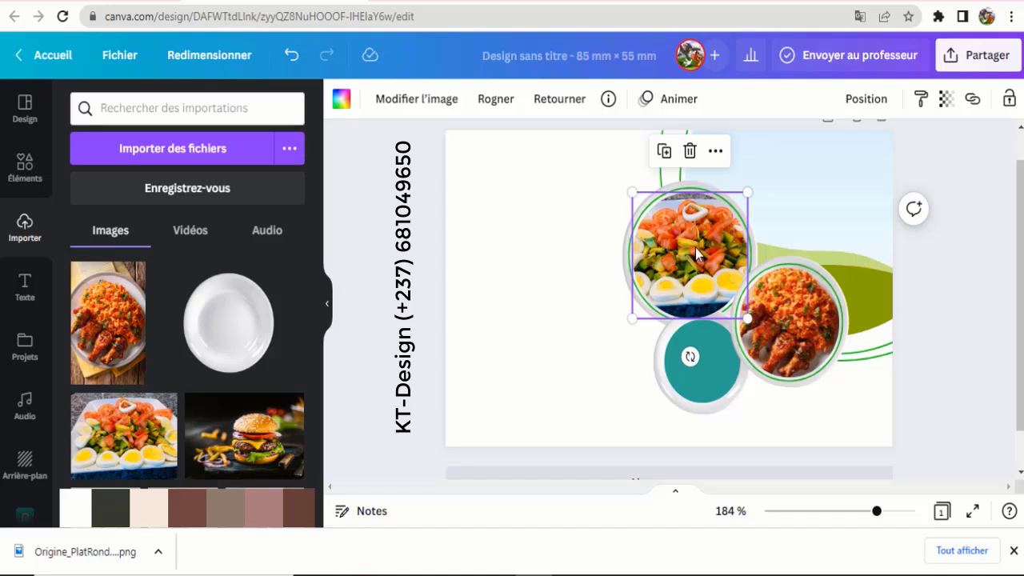
{"action": "double_click", "coordinate": [696, 247]}
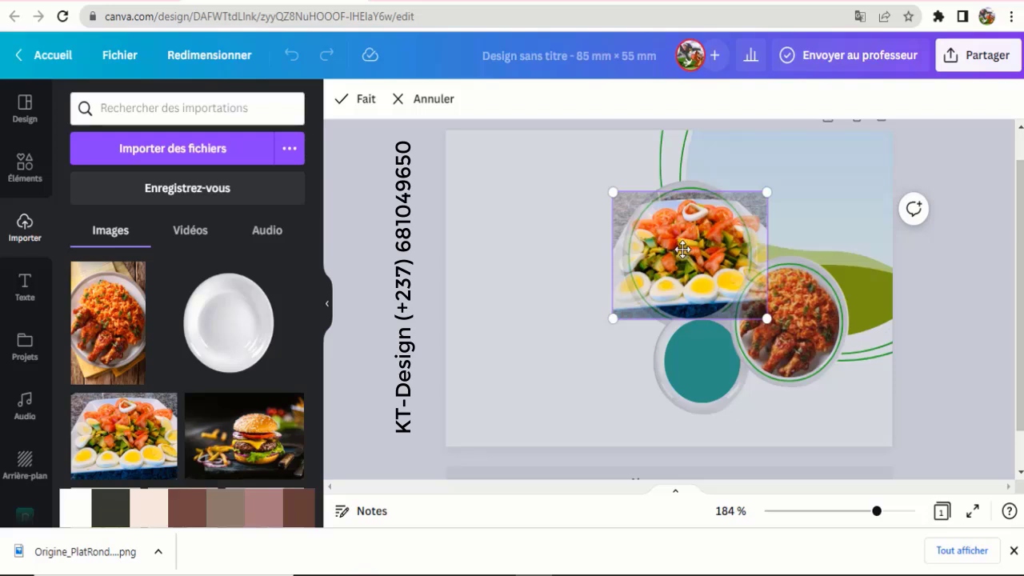
{"action": "left_click_drag", "start_coordinate": [686, 248], "coordinate": [637, 265]}
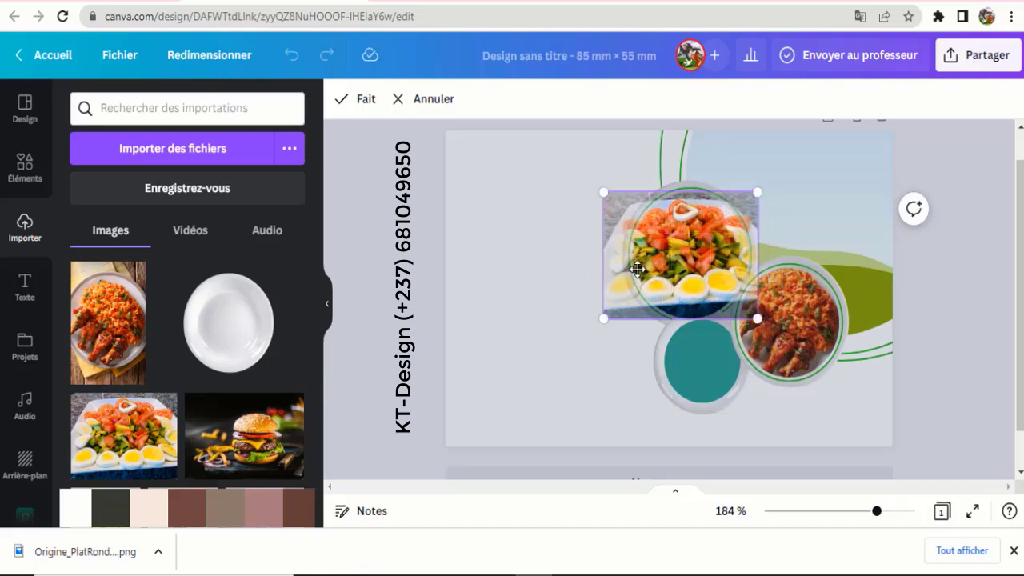
{"action": "left_click", "coordinate": [352, 100]}
{"action": "left_click", "coordinate": [542, 219]}
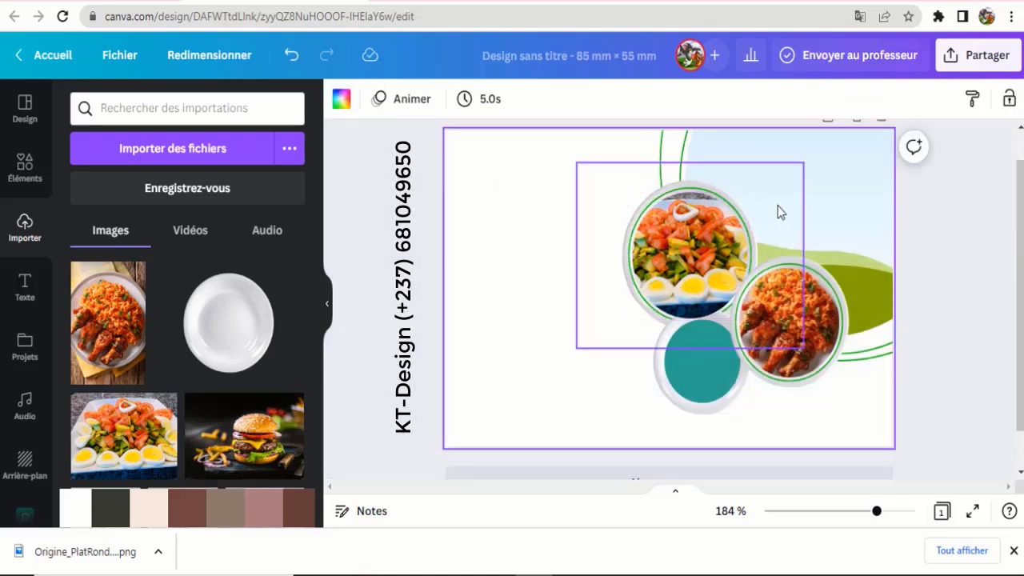
- Send the green curved line back one layer, then all the way behind the plates
{"action": "left_click", "coordinate": [839, 207]}
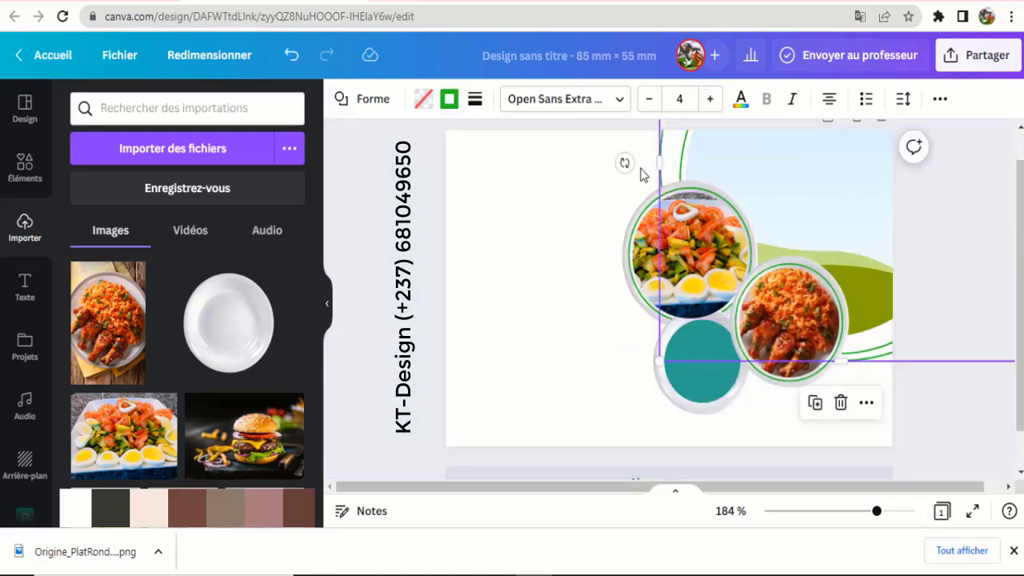
{"action": "left_click", "coordinate": [840, 174]}
{"action": "left_click", "coordinate": [921, 381]}
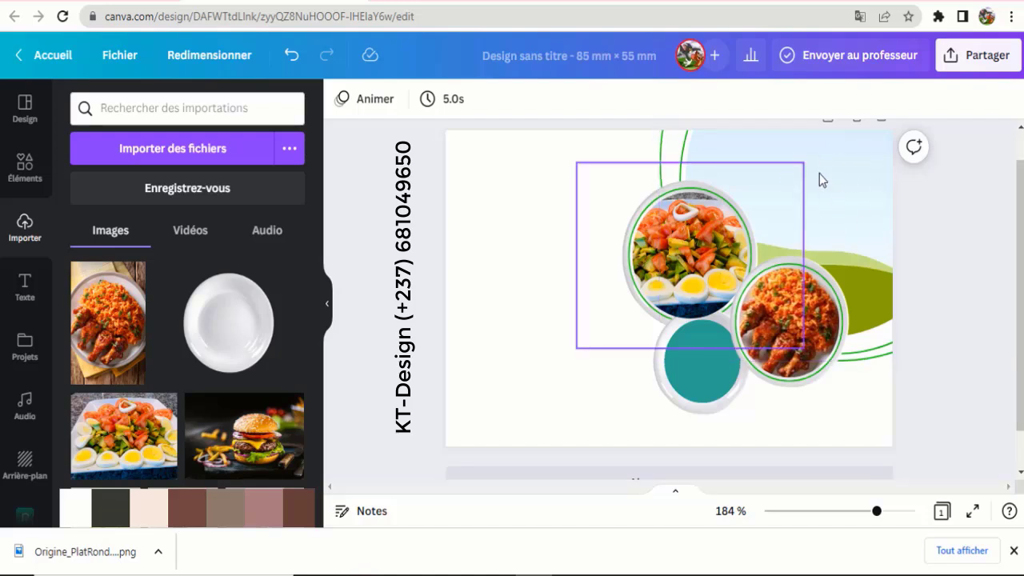
{"action": "left_click", "coordinate": [661, 152]}
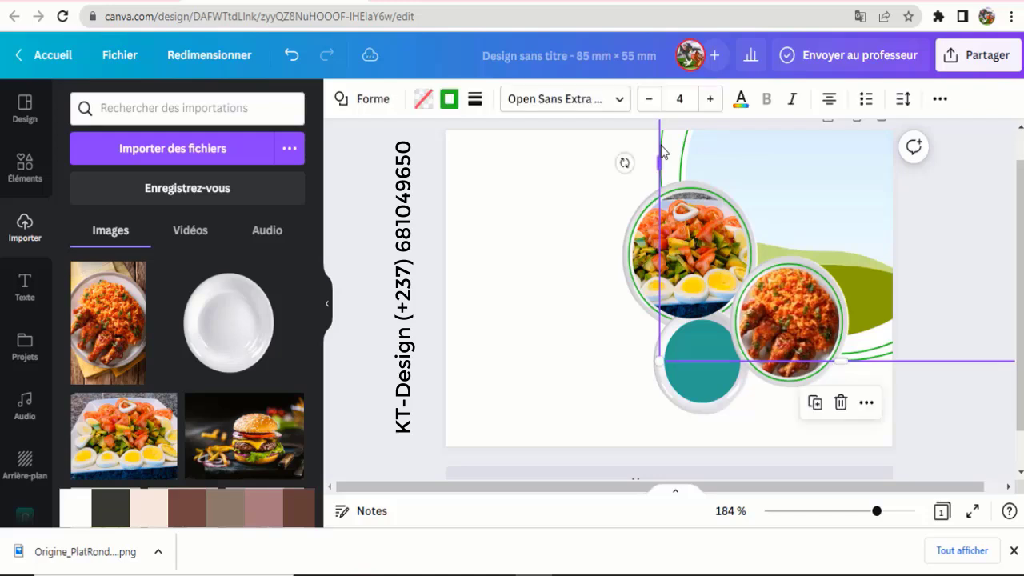
{"action": "left_click", "coordinate": [940, 98]}
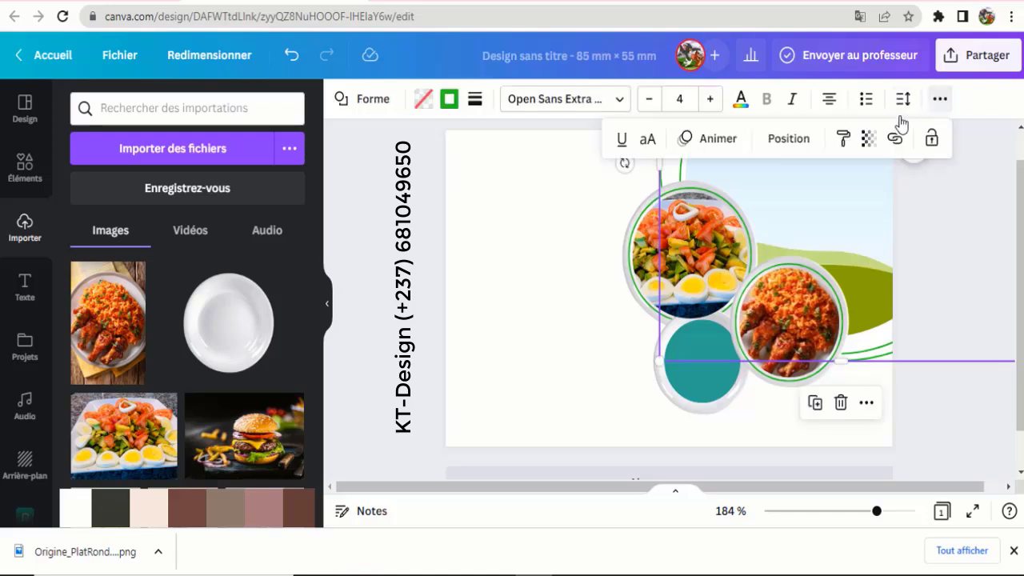
{"action": "left_click", "coordinate": [789, 139]}
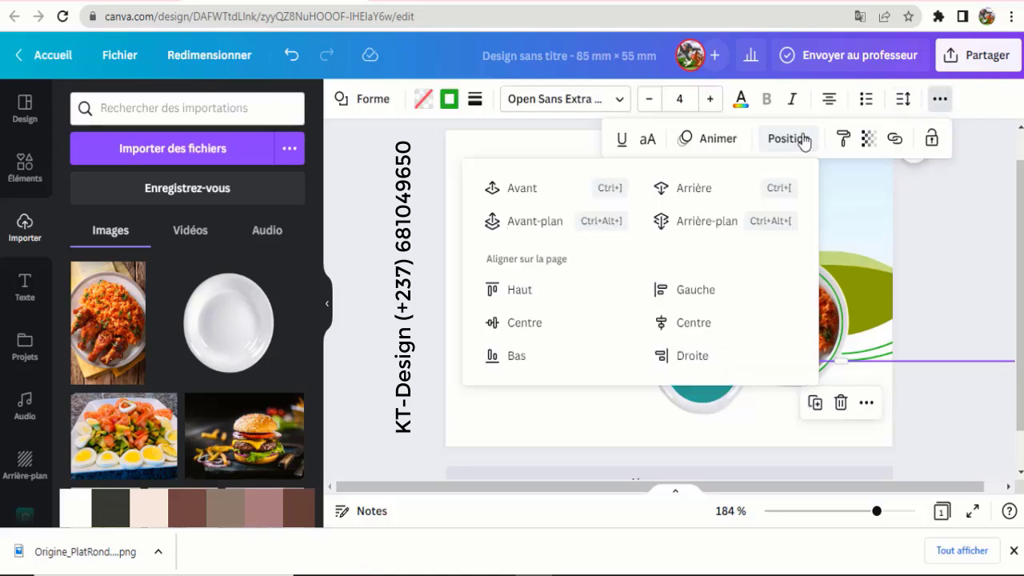
{"action": "left_click", "coordinate": [693, 192]}
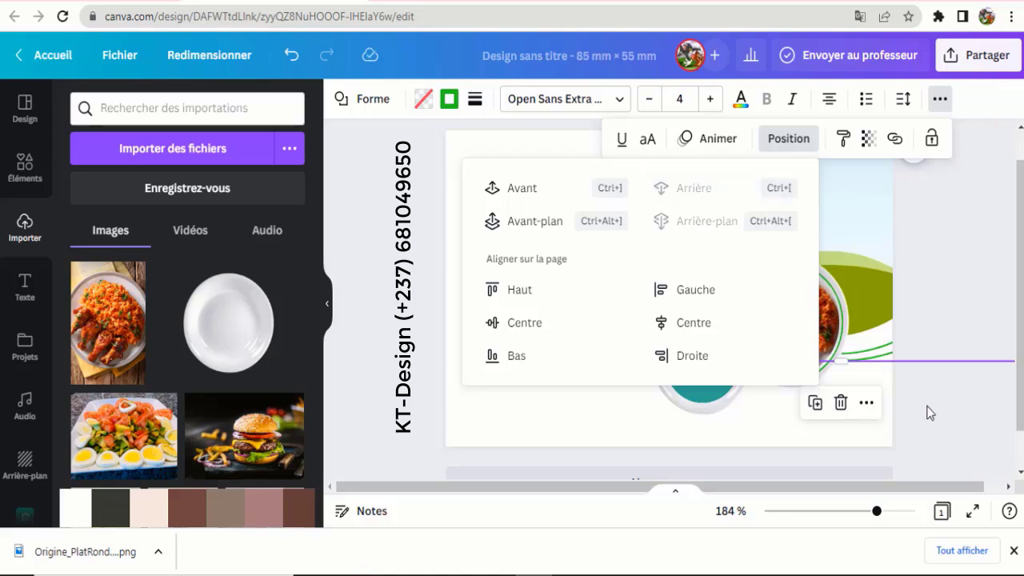
{"action": "left_click", "coordinate": [661, 159]}
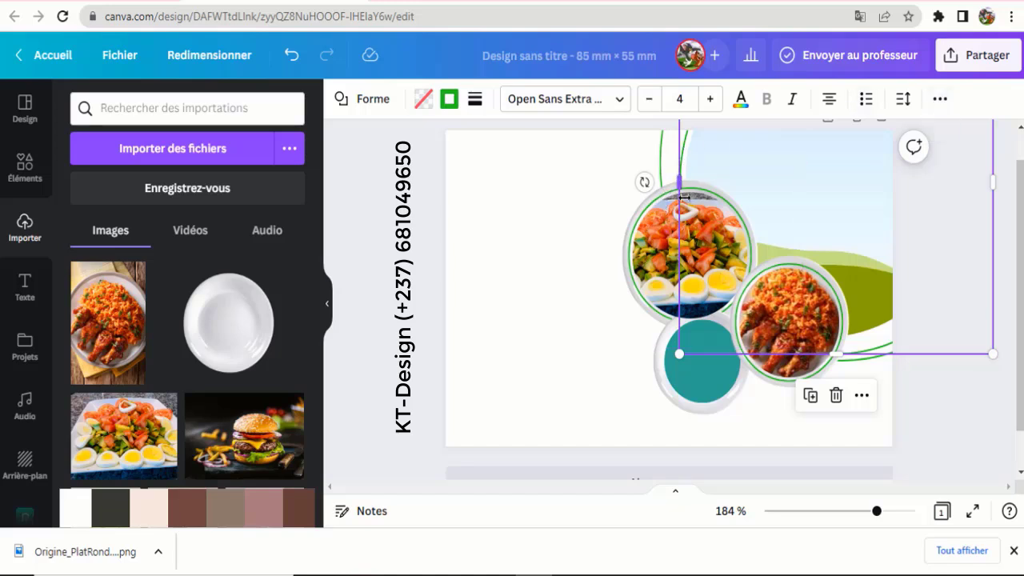
{"action": "right_click", "coordinate": [681, 353]}
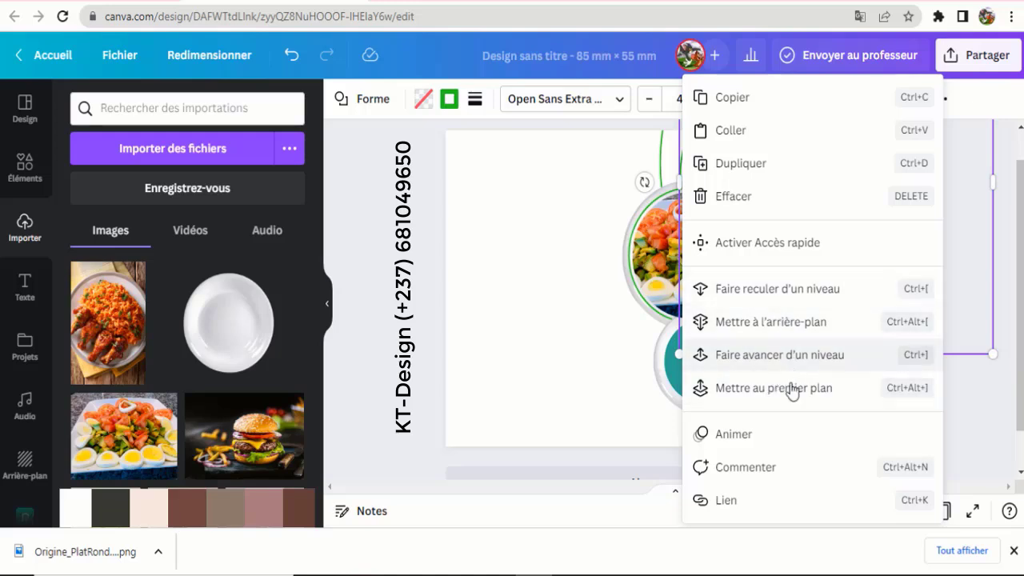
{"action": "left_click", "coordinate": [789, 335]}
{"action": "left_click", "coordinate": [973, 416]}
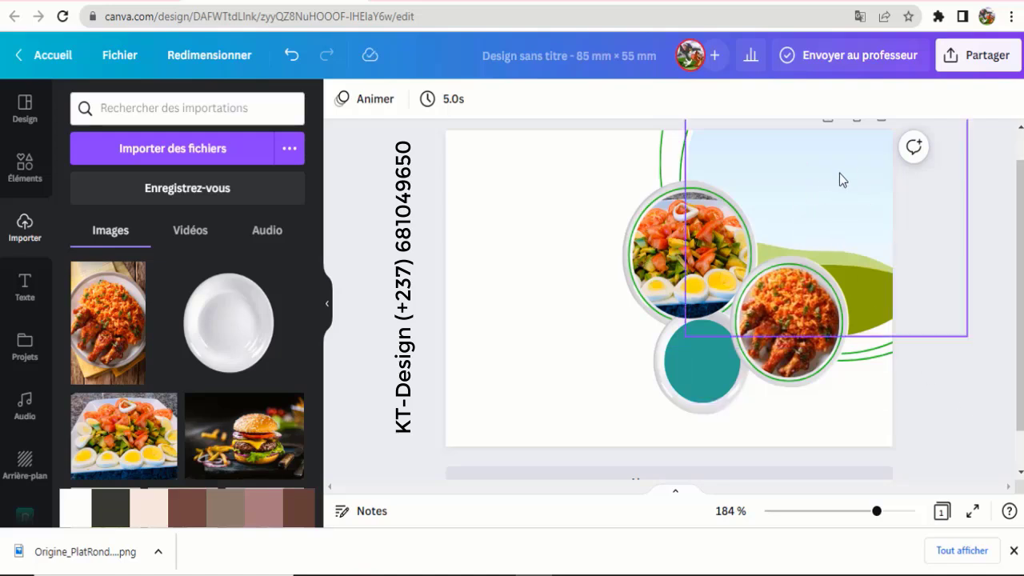
- Place the burger photo in the large round frame and reposition it to show more burger
{"action": "left_click", "coordinate": [827, 209]}
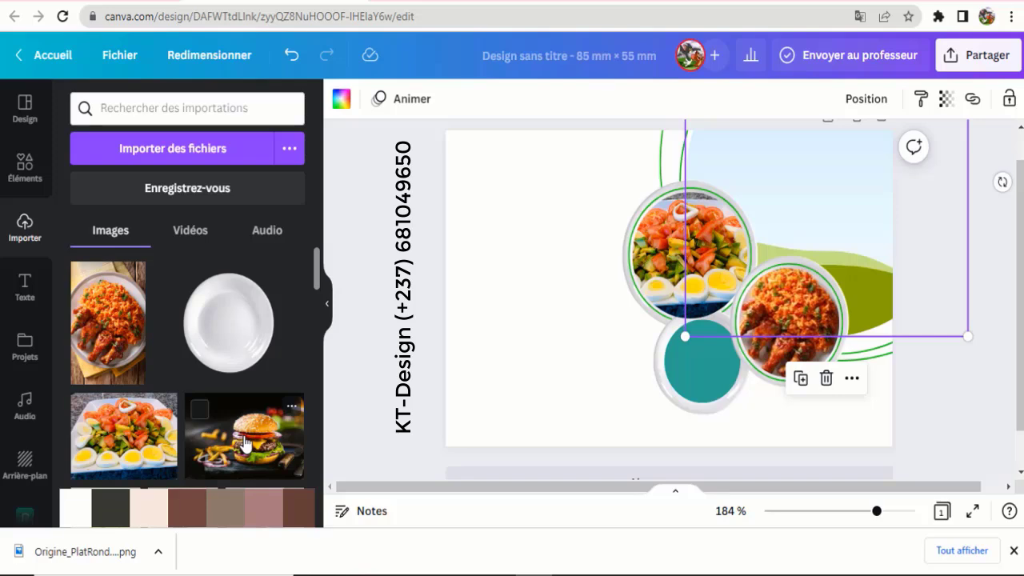
{"action": "left_click_drag", "start_coordinate": [244, 444], "coordinate": [791, 183]}
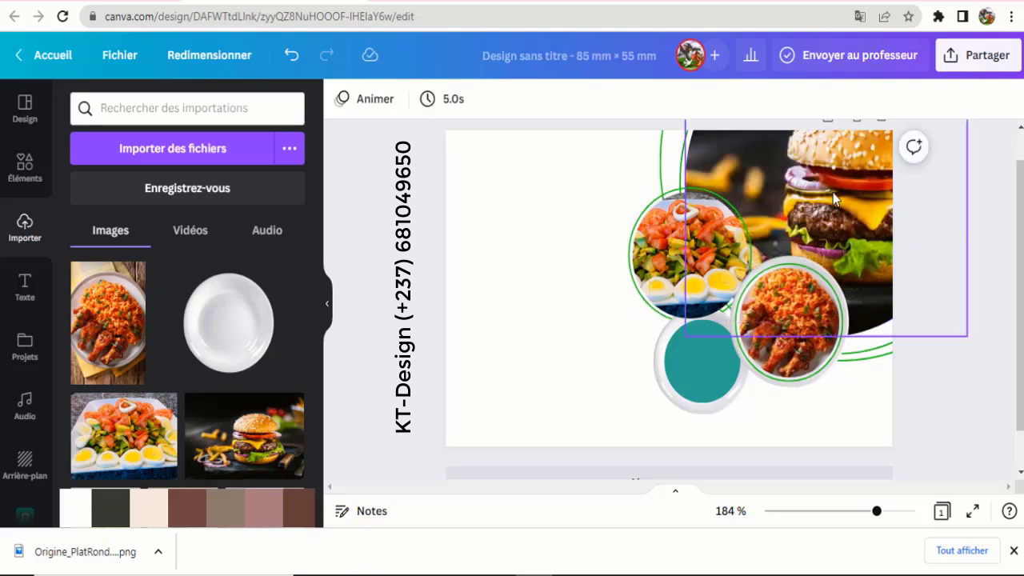
{"action": "double_click", "coordinate": [838, 202]}
{"action": "left_click_drag", "start_coordinate": [817, 195], "coordinate": [792, 216]}
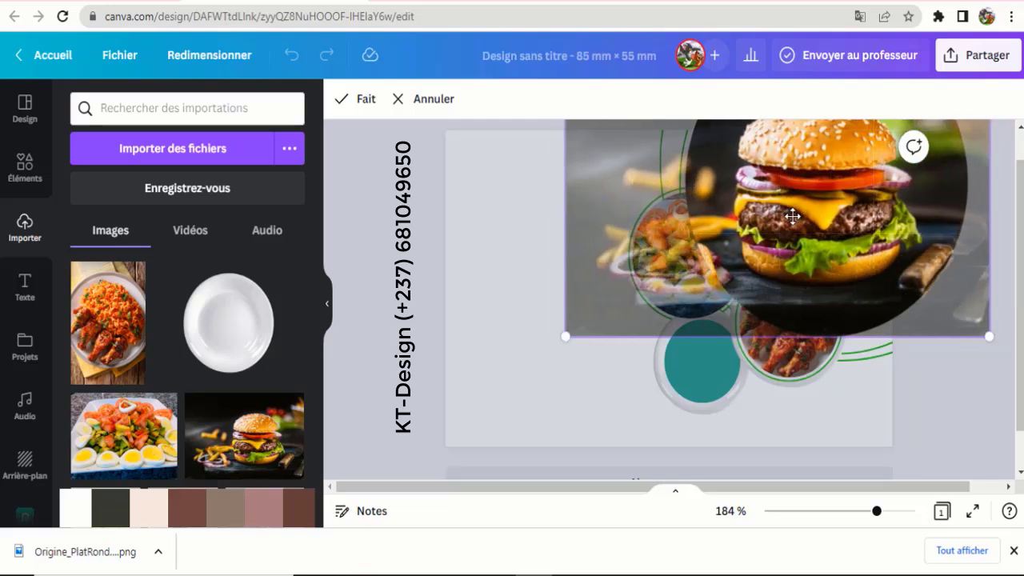
{"action": "left_click_drag", "start_coordinate": [819, 171], "coordinate": [831, 285]}
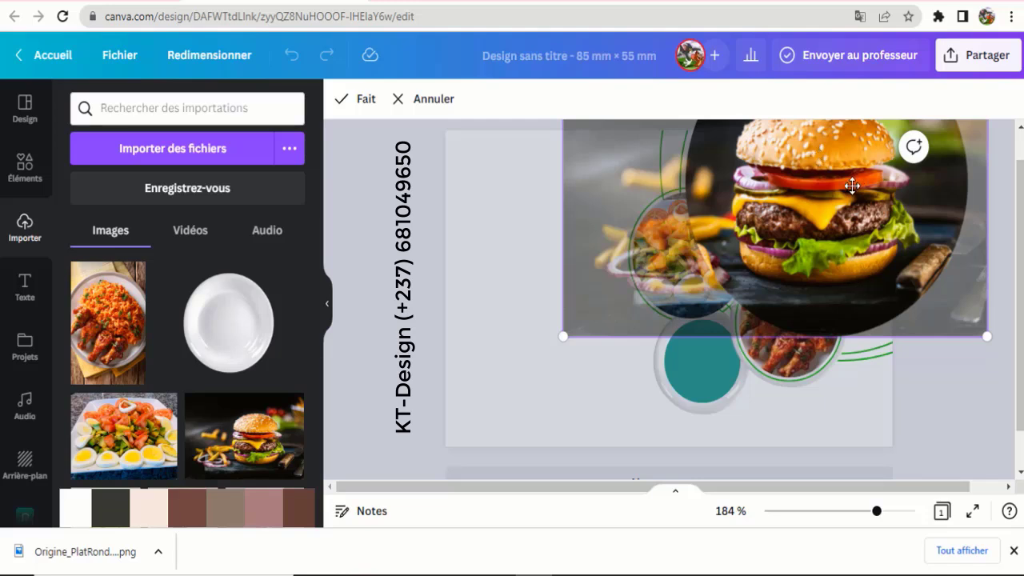
{"action": "left_click_drag", "start_coordinate": [854, 185], "coordinate": [839, 194]}
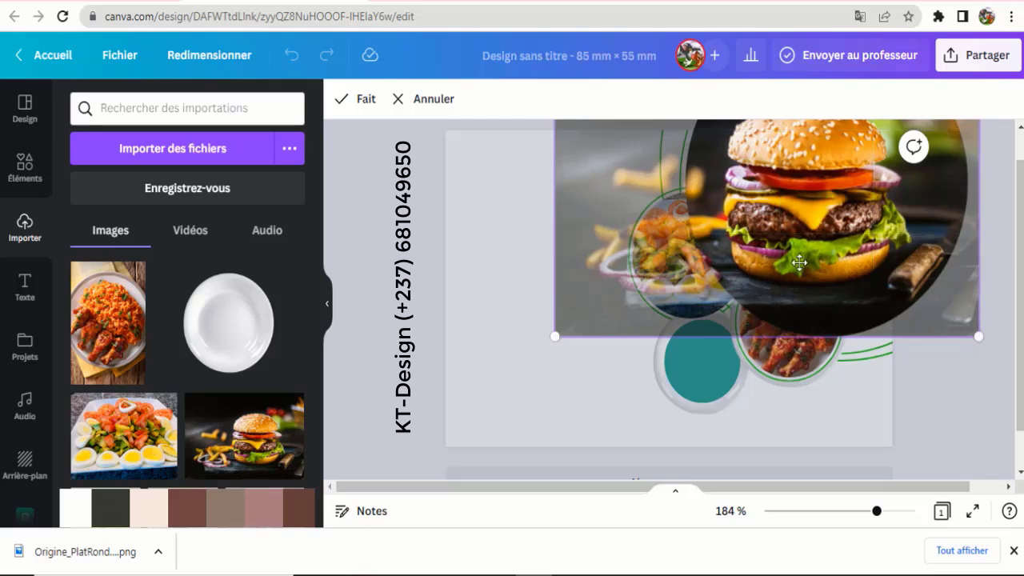
{"action": "left_click", "coordinate": [346, 100]}
{"action": "left_click", "coordinate": [944, 391]}
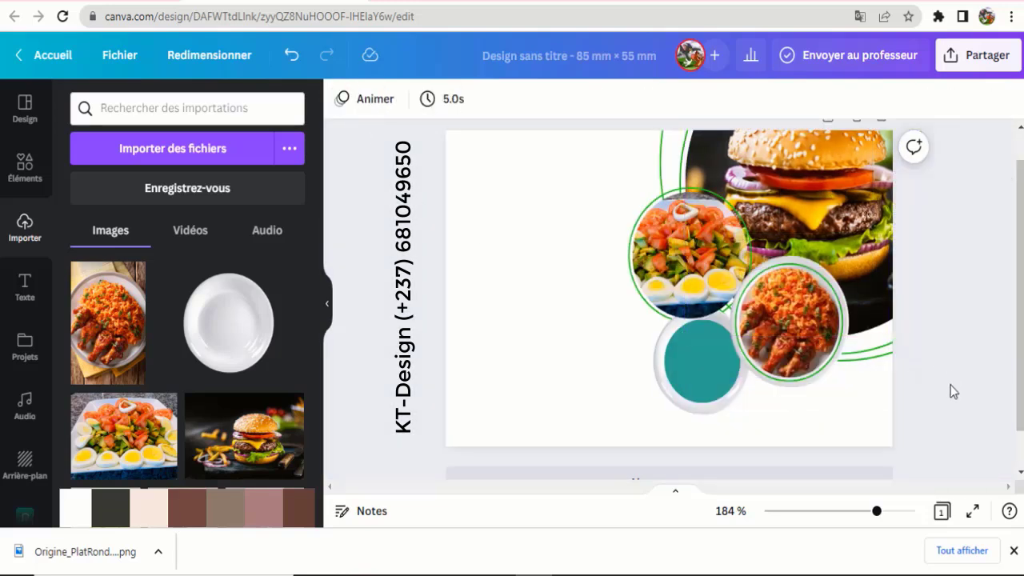
- Re-crop the burger photo inside its circle so the top of the bun shows fully
{"action": "scroll", "coordinate": [920, 416], "scroll_direction": "up", "scroll_amount": 1}
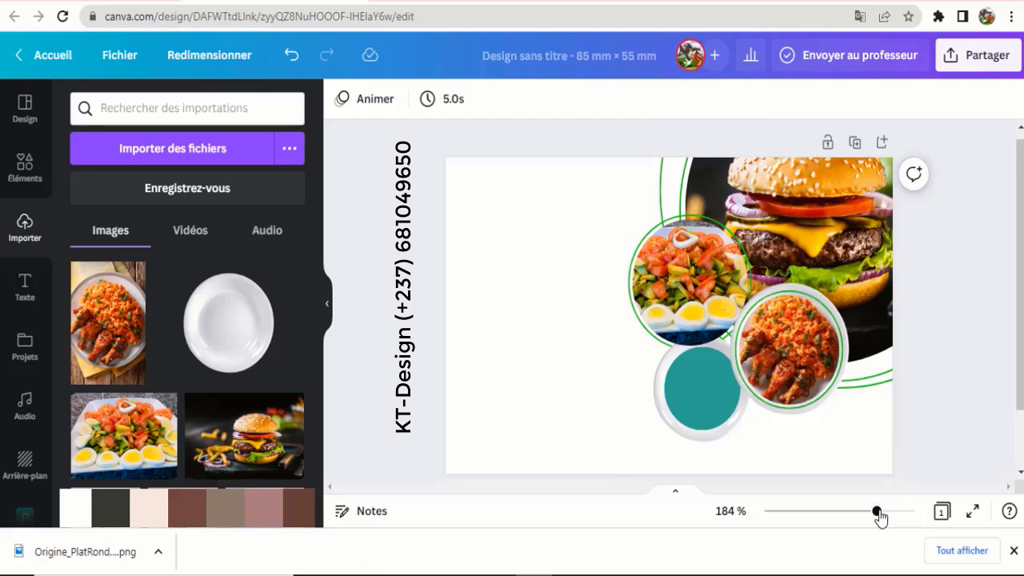
{"action": "left_click_drag", "start_coordinate": [877, 511], "coordinate": [858, 512]}
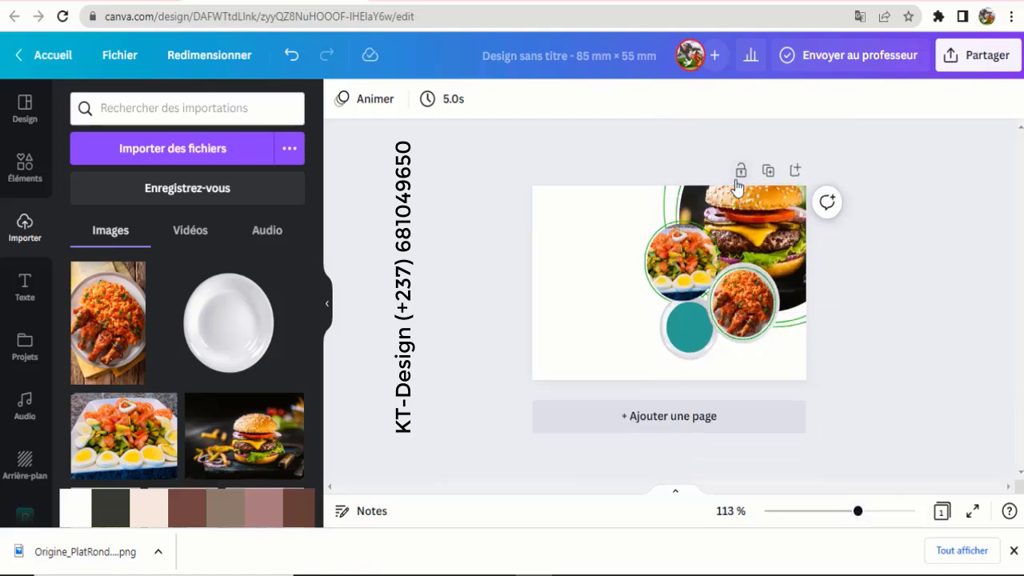
{"action": "left_click", "coordinate": [767, 234]}
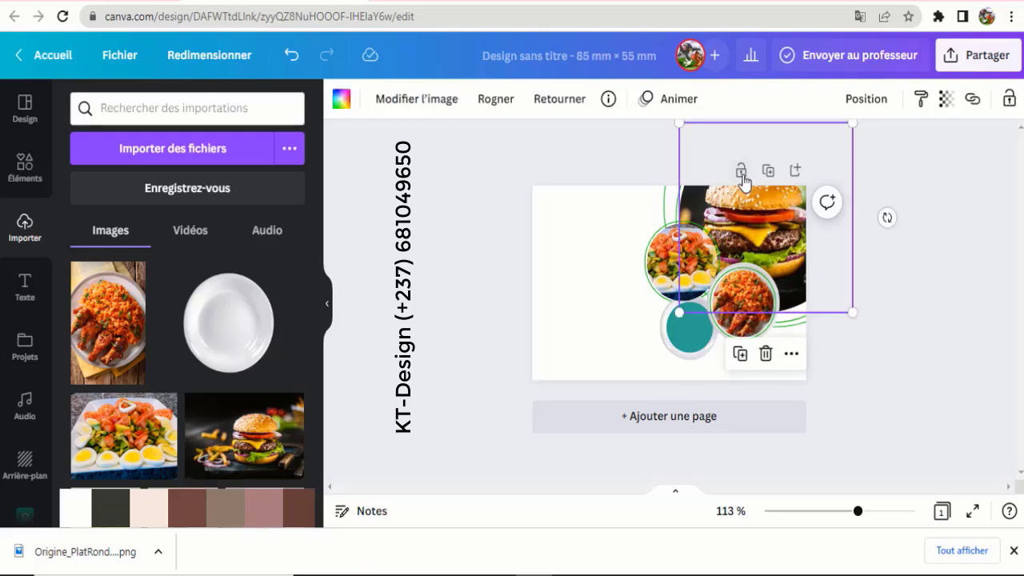
{"action": "double_click", "coordinate": [753, 237]}
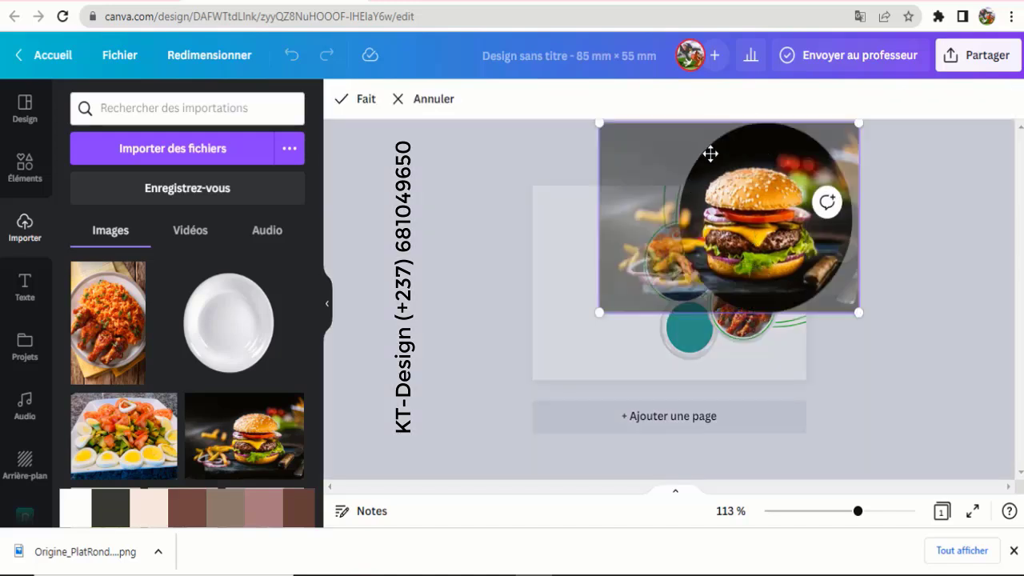
{"action": "left_click_drag", "start_coordinate": [773, 225], "coordinate": [774, 170]}
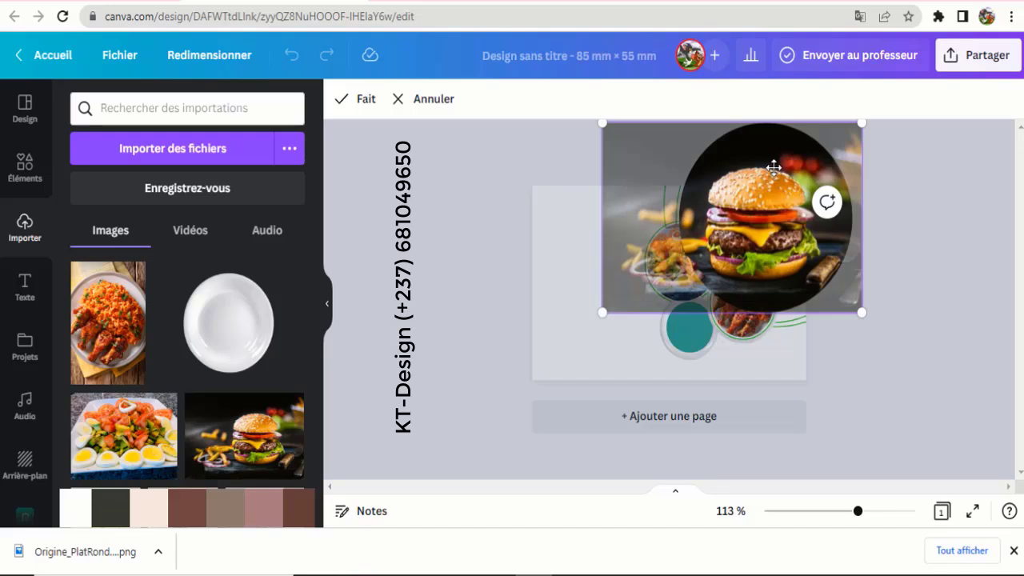
{"action": "left_click_drag", "start_coordinate": [767, 225], "coordinate": [756, 233]}
{"action": "left_click", "coordinate": [360, 101]}
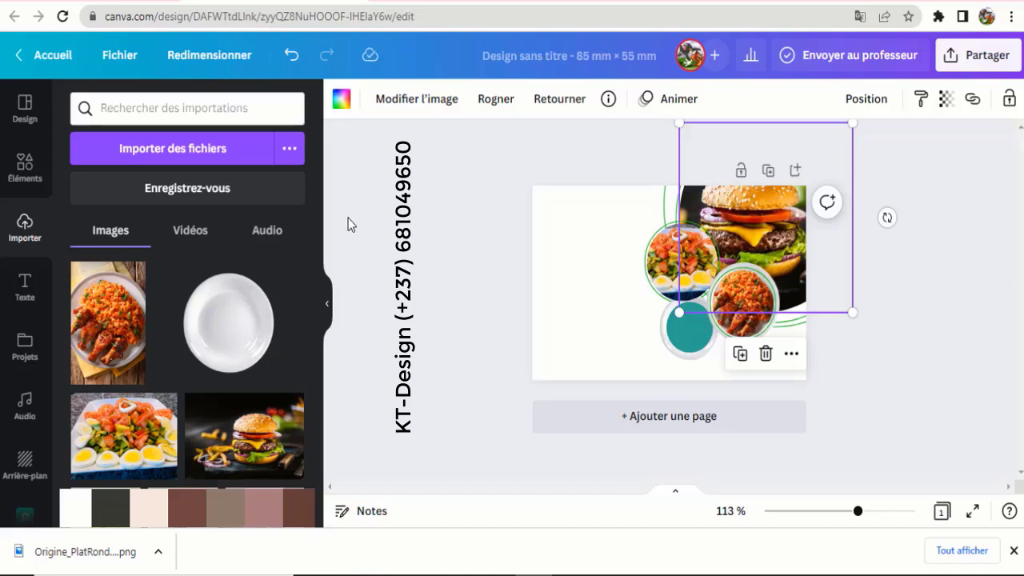
{"action": "left_click", "coordinate": [425, 282]}
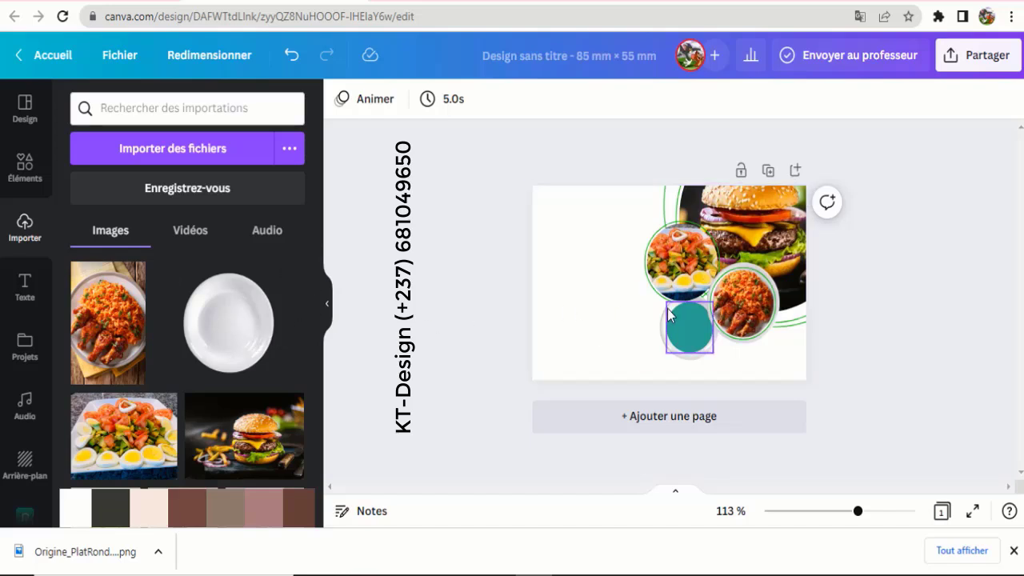
{"action": "left_click_drag", "start_coordinate": [861, 518], "coordinate": [877, 516]}
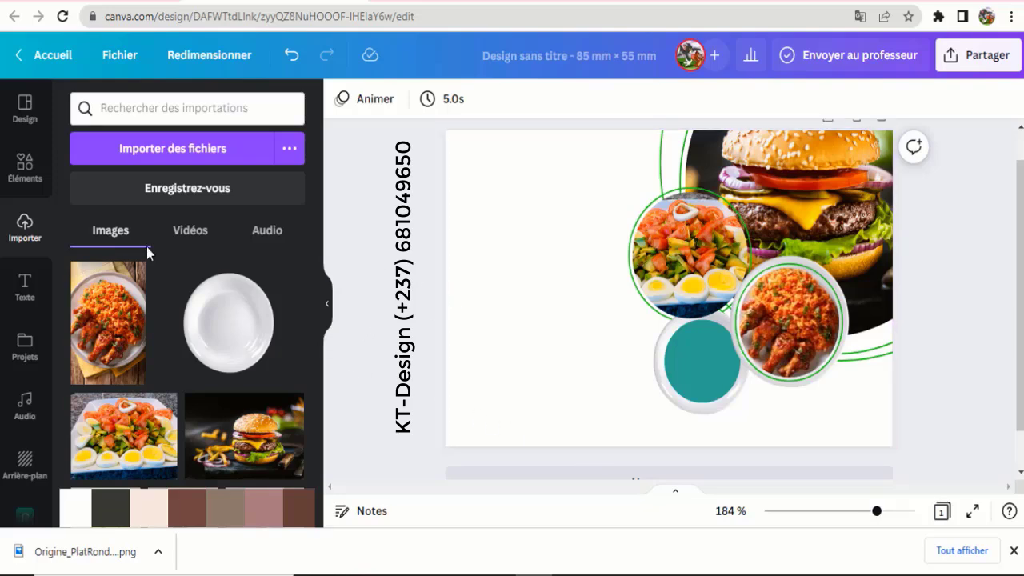
- Add a plain line from Éléments and move it to the card's empty left side
{"action": "left_click", "coordinate": [26, 164]}
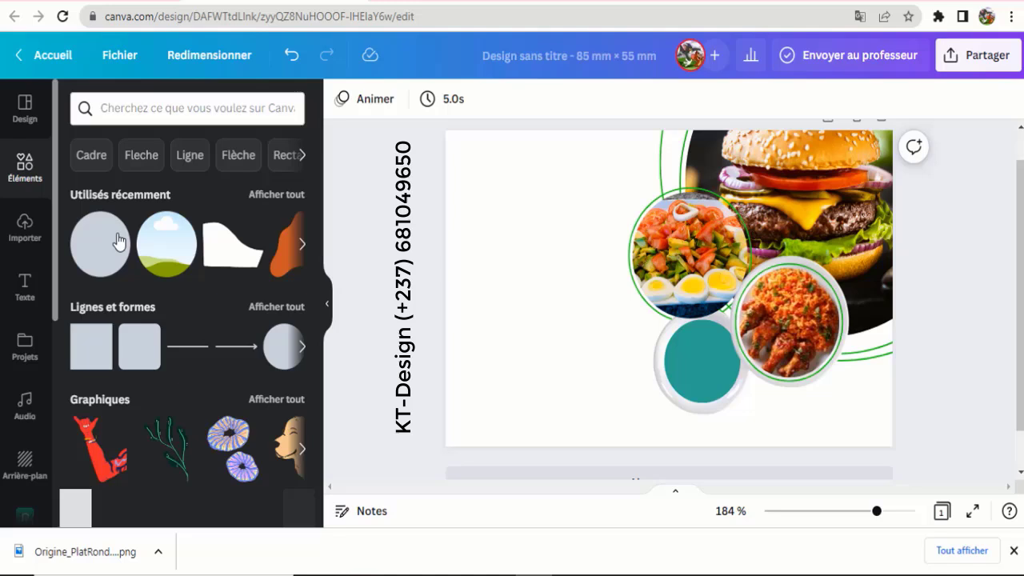
{"action": "left_click", "coordinate": [180, 355]}
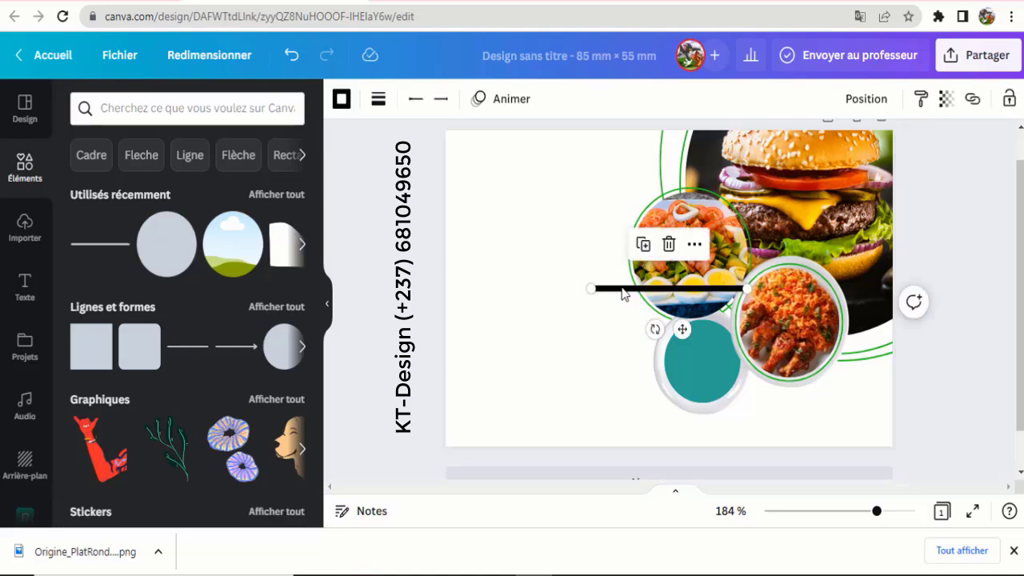
{"action": "left_click_drag", "start_coordinate": [623, 295], "coordinate": [497, 251]}
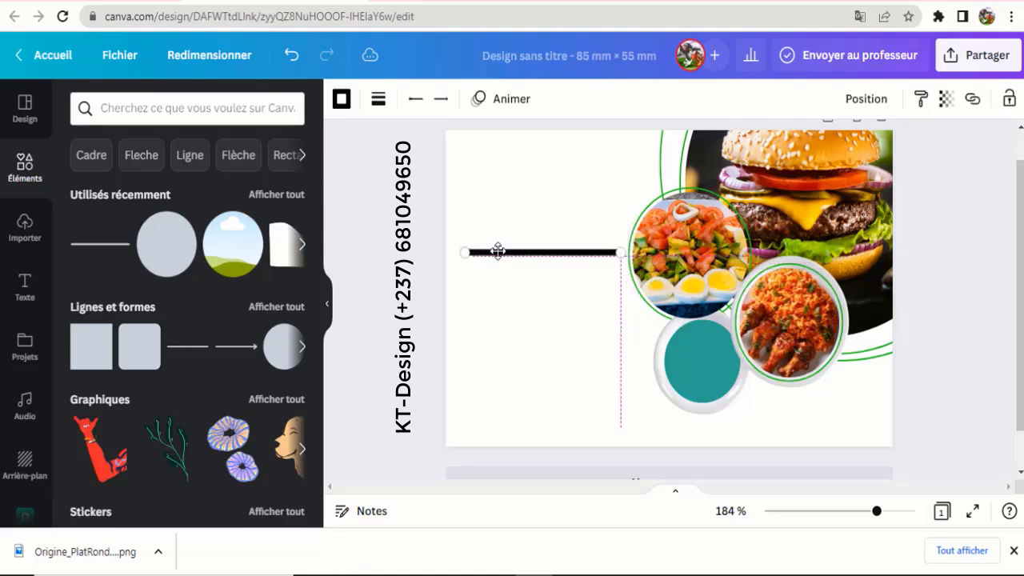
- Set the line thickness to 1 and nudge the line up on the left side
{"action": "left_click", "coordinate": [379, 99]}
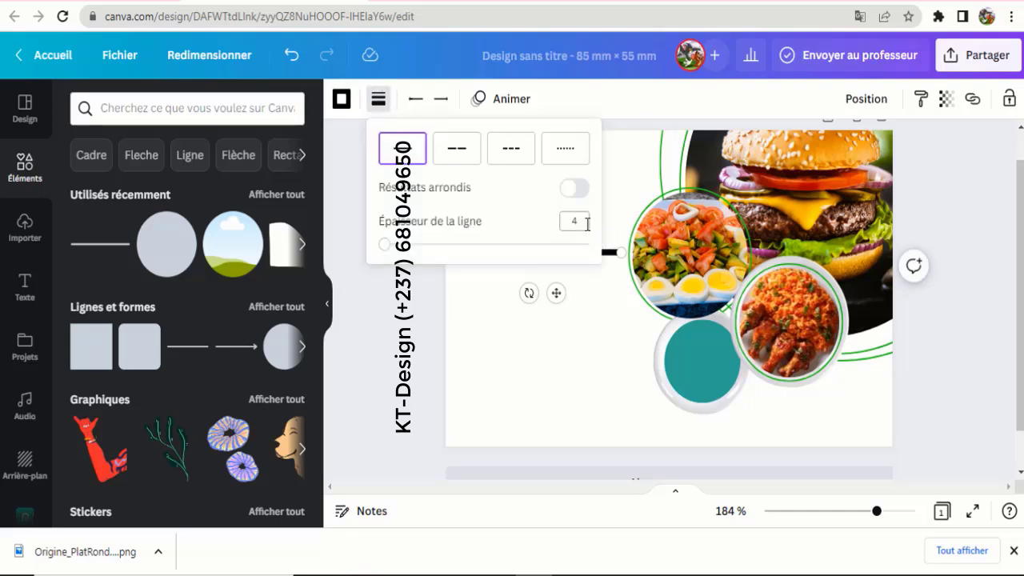
{"action": "left_click", "coordinate": [586, 222]}
{"action": "type", "text": "1"}
{"action": "key", "text": "Return"}
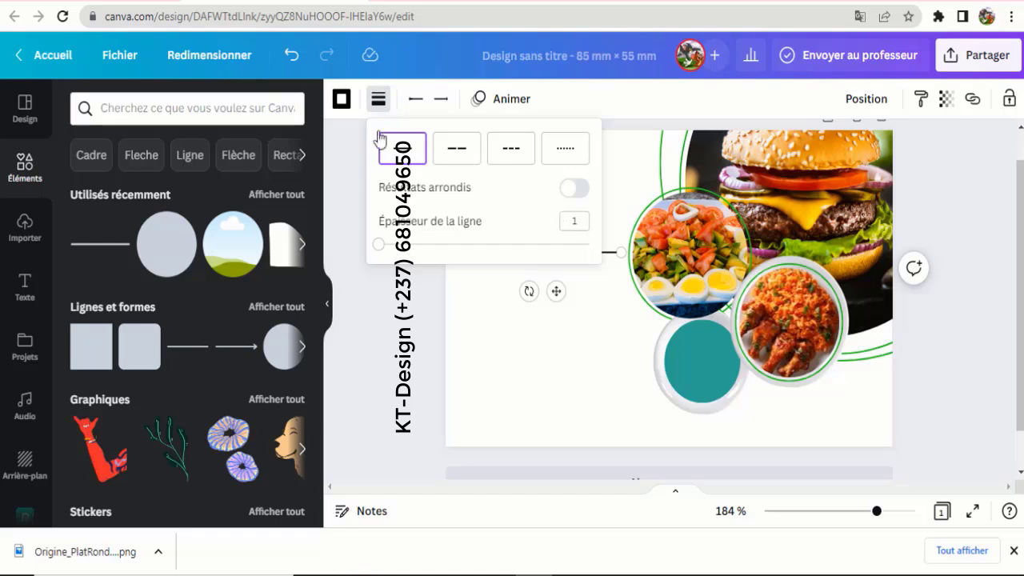
{"action": "left_click", "coordinate": [342, 98]}
{"action": "left_click", "coordinate": [341, 98]}
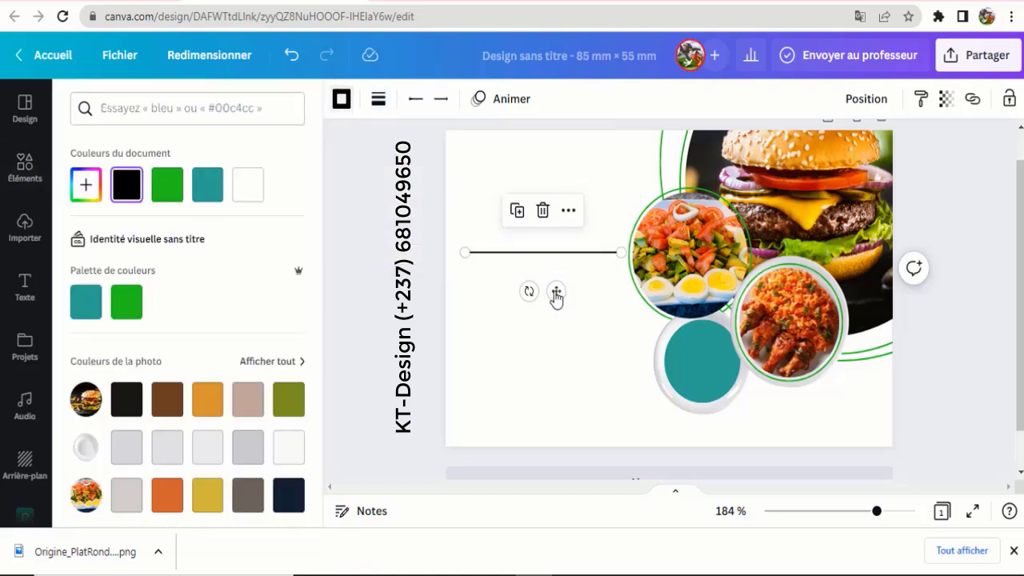
{"action": "left_click_drag", "start_coordinate": [556, 296], "coordinate": [554, 284]}
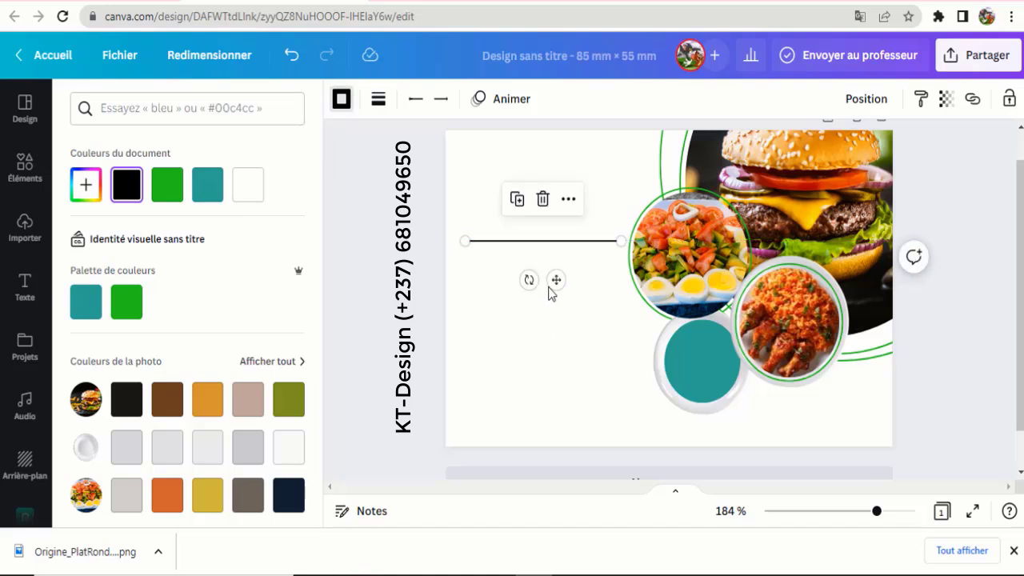
{"action": "left_click", "coordinate": [562, 340]}
{"action": "left_click", "coordinate": [555, 242]}
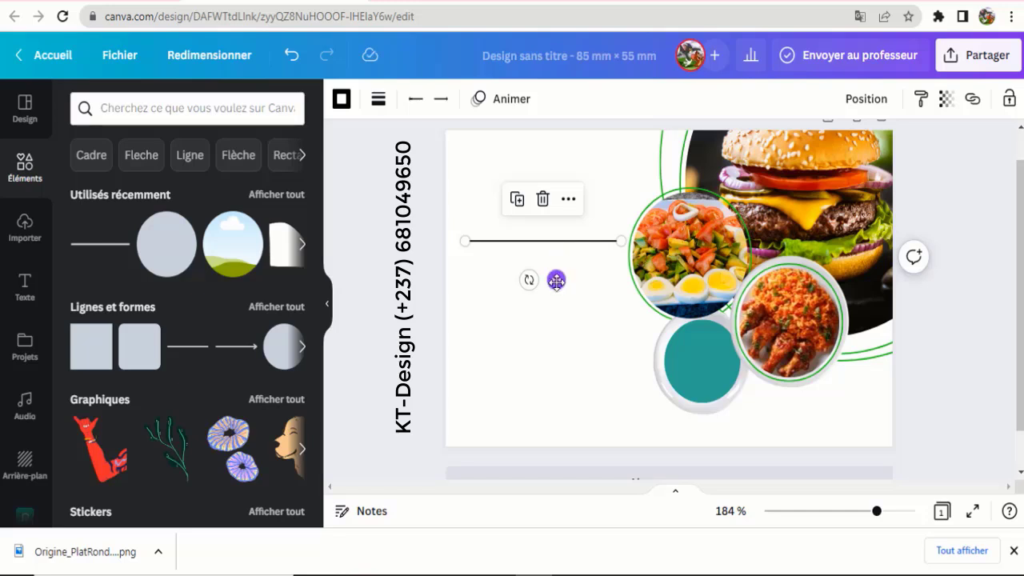
{"action": "left_click_drag", "start_coordinate": [556, 280], "coordinate": [555, 270]}
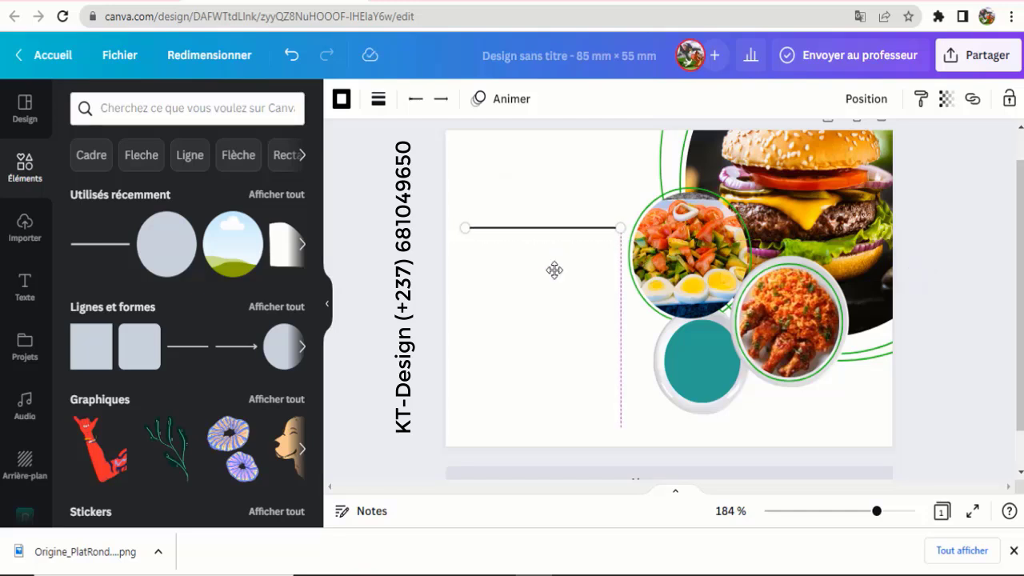
- Duplicate the line into upper and lower lines, each crossed by a short vertical copy
{"action": "left_click_drag", "start_coordinate": [555, 271], "coordinate": [561, 396]}
{"action": "left_click", "coordinate": [519, 147]}
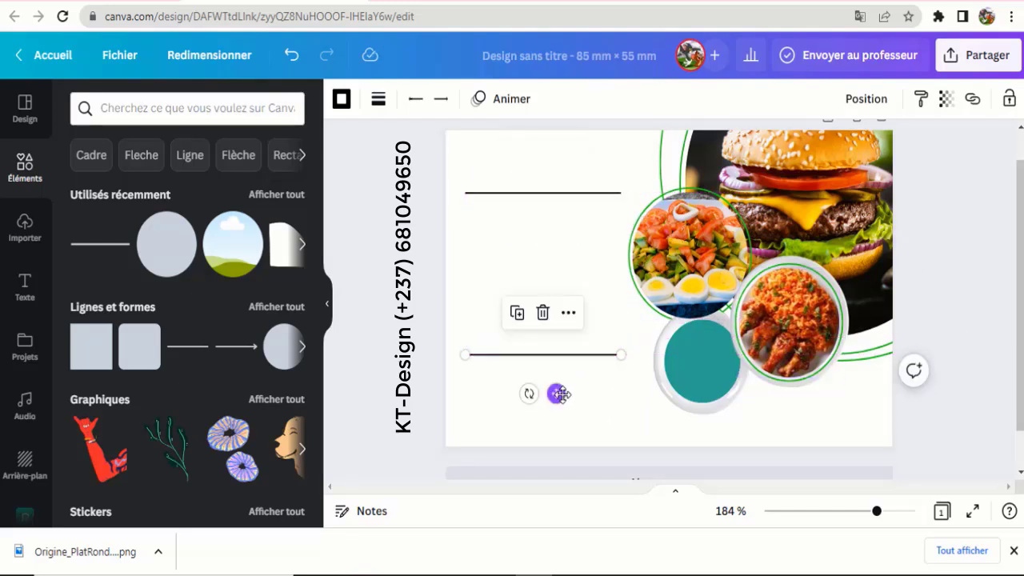
{"action": "left_click", "coordinate": [603, 193]}
{"action": "left_click", "coordinate": [517, 150]}
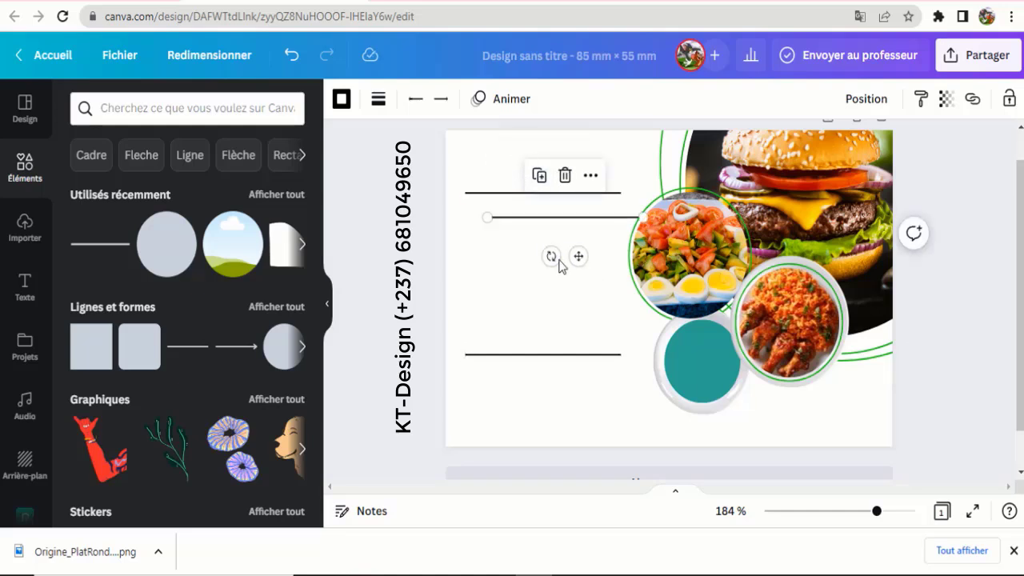
{"action": "left_click_drag", "start_coordinate": [555, 257], "coordinate": [539, 216]}
{"action": "left_click_drag", "start_coordinate": [565, 132], "coordinate": [565, 240]}
{"action": "left_click_drag", "start_coordinate": [528, 291], "coordinate": [465, 361]}
{"action": "left_click", "coordinate": [470, 276]}
{"action": "left_click", "coordinate": [569, 311]}
- Extend both the top and bottom horizontal lines further to the right
{"action": "left_click", "coordinate": [559, 200]}
{"action": "left_click_drag", "start_coordinate": [622, 193], "coordinate": [633, 193]}
{"action": "left_click", "coordinate": [599, 356]}
{"action": "left_click_drag", "start_coordinate": [622, 355], "coordinate": [633, 354]}
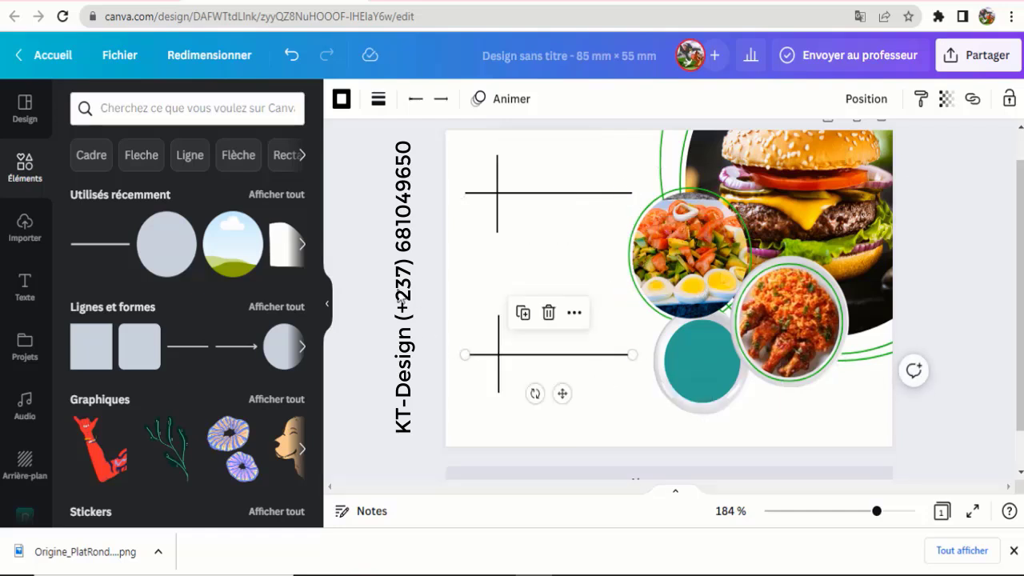
{"action": "left_click", "coordinate": [401, 298]}
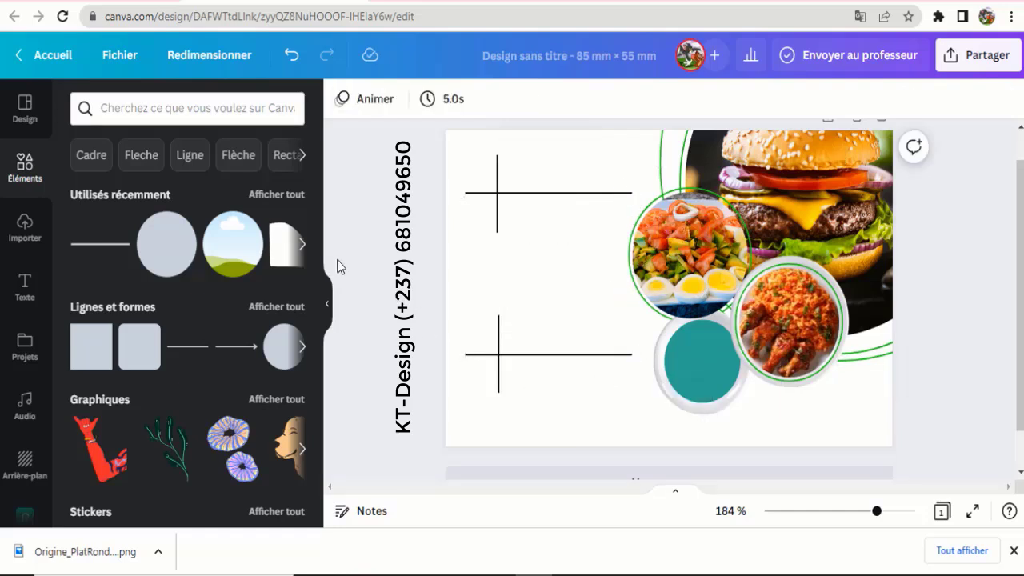
{"action": "left_click", "coordinate": [171, 111]}
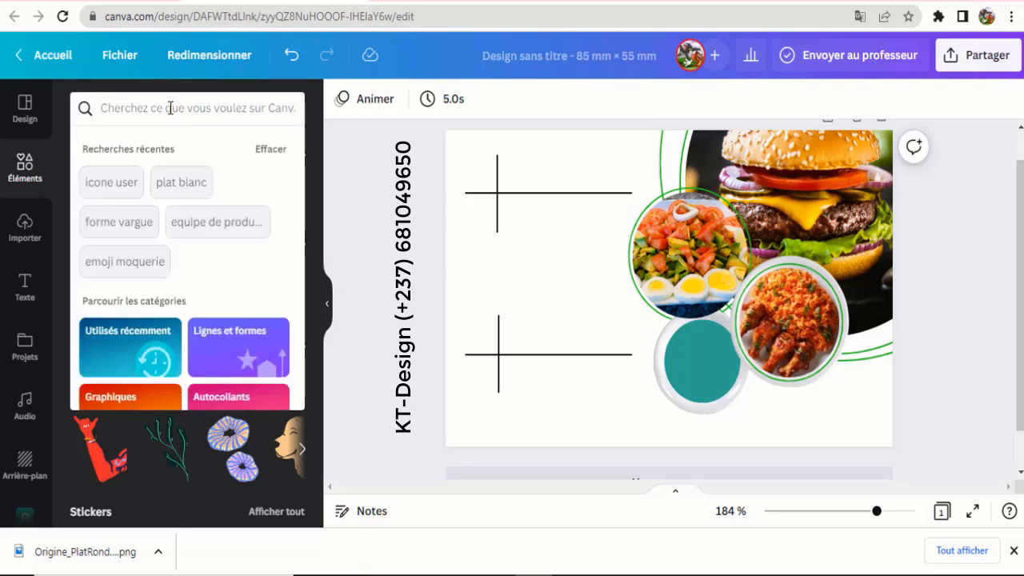
- Search elements for 'user' and browse through the graphic results
{"action": "type", "text": "user"}
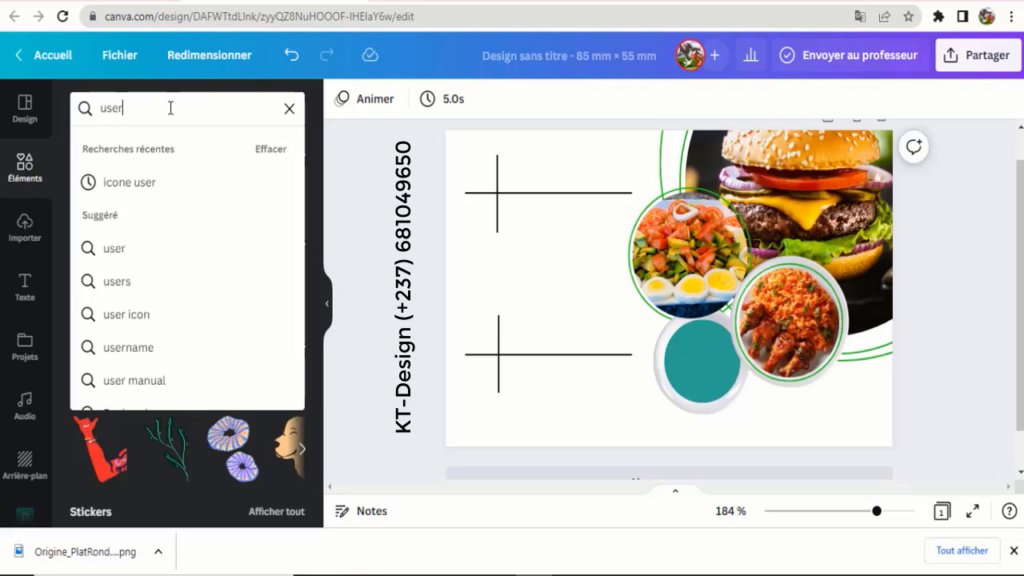
{"action": "key", "text": "Return"}
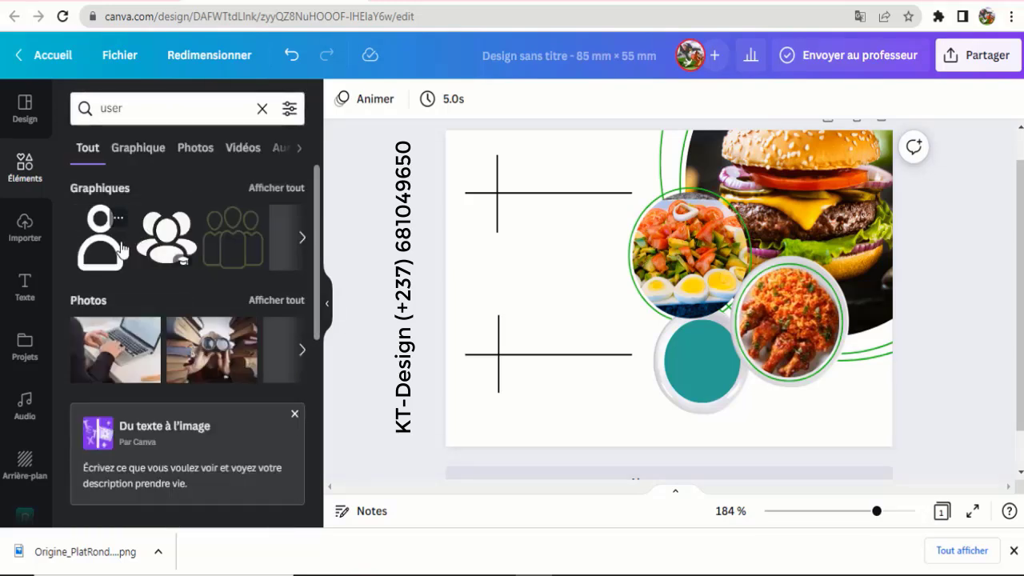
{"action": "left_click", "coordinate": [301, 240]}
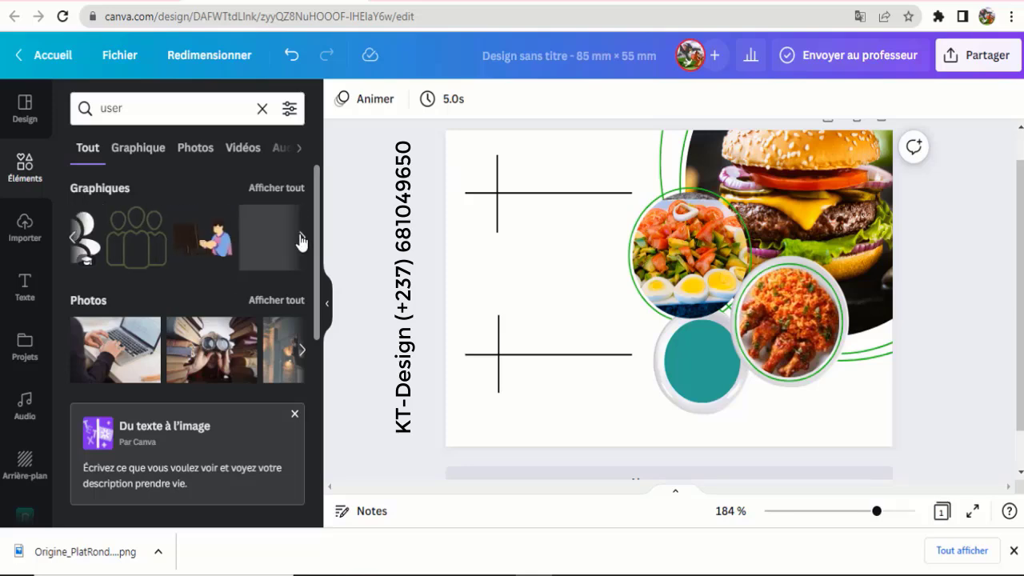
{"action": "scroll", "coordinate": [132, 227], "scroll_direction": "down", "scroll_amount": 3}
{"action": "scroll", "coordinate": [133, 229], "scroll_direction": "down", "scroll_amount": 2}
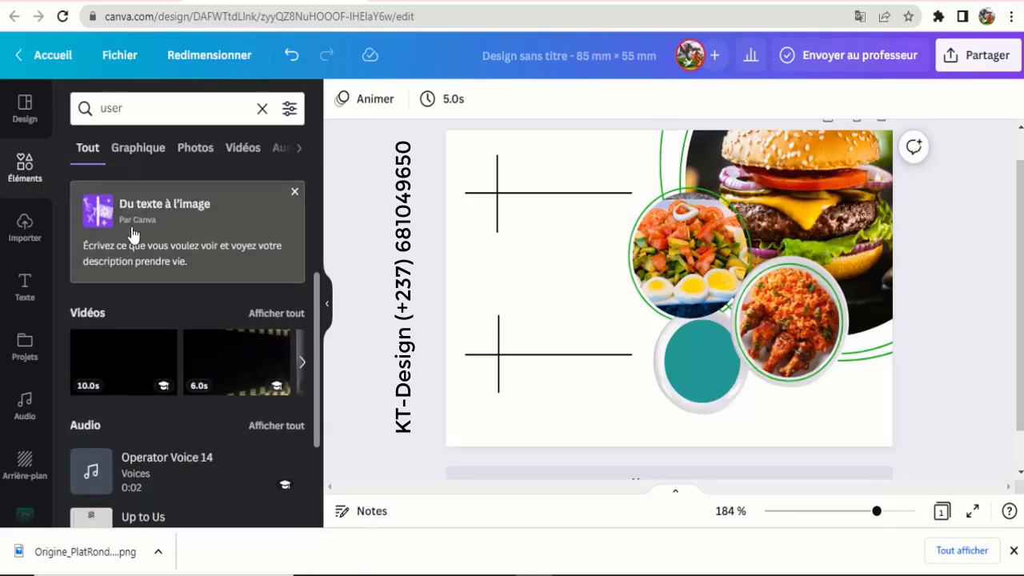
{"action": "scroll", "coordinate": [136, 230], "scroll_direction": "up", "scroll_amount": 3}
{"action": "scroll", "coordinate": [140, 231], "scroll_direction": "up", "scroll_amount": 2}
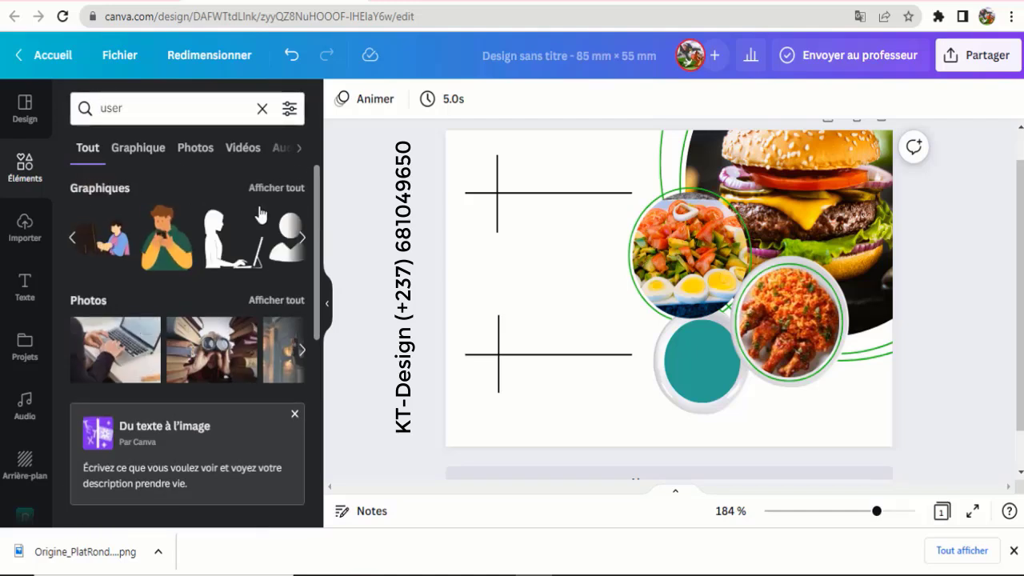
{"action": "left_click", "coordinate": [303, 238]}
{"action": "left_click", "coordinate": [304, 240]}
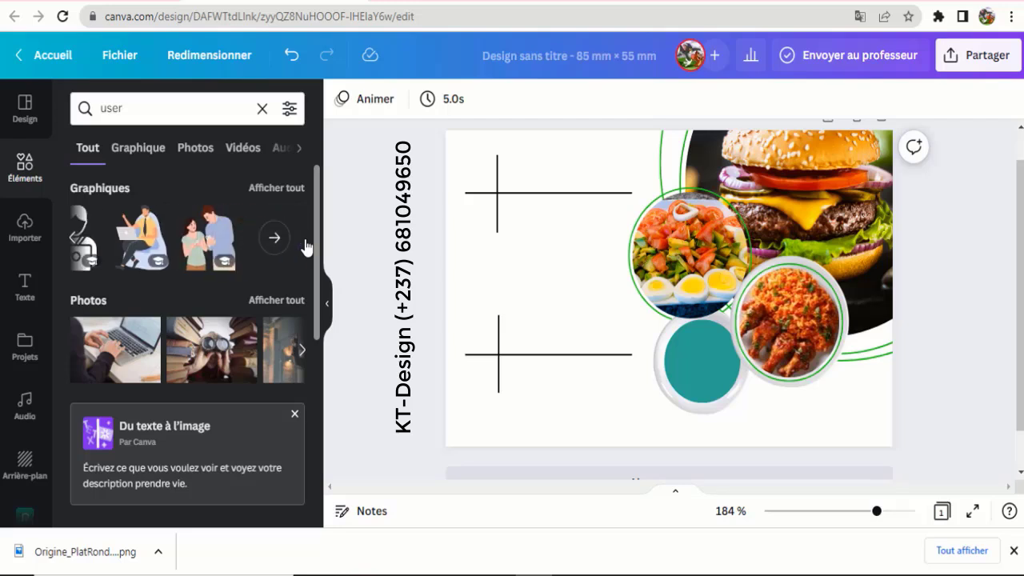
- Rerun the recent 'icone user' search and show all of its graphics
{"action": "left_click", "coordinate": [105, 114]}
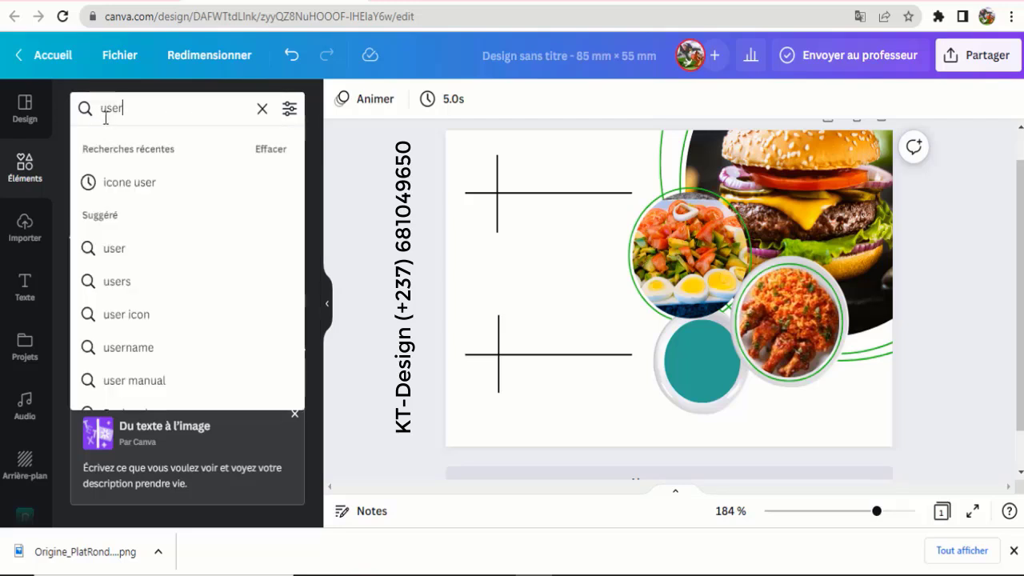
{"action": "left_click", "coordinate": [148, 184]}
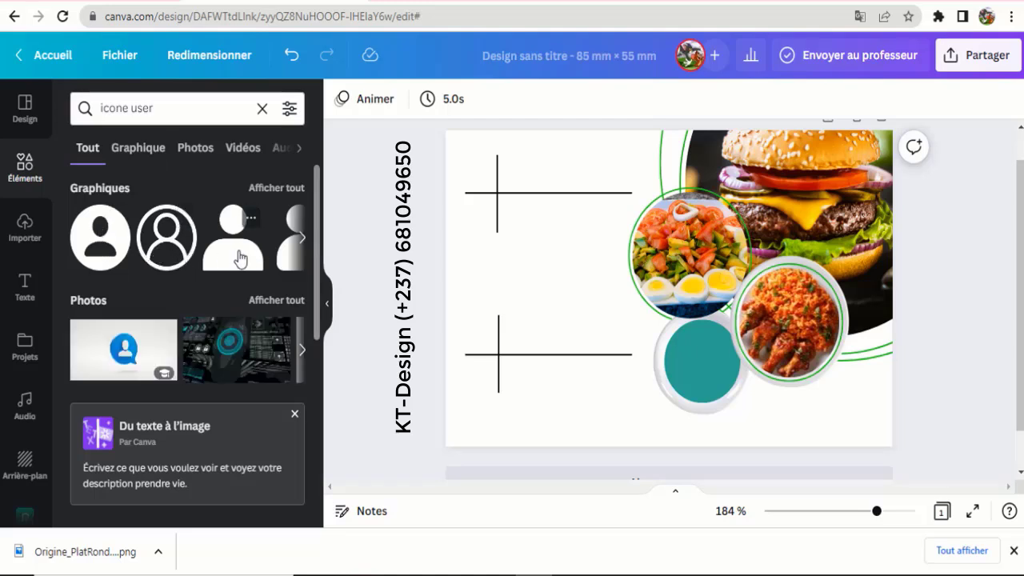
{"action": "left_click", "coordinate": [301, 240]}
{"action": "left_click", "coordinate": [298, 244]}
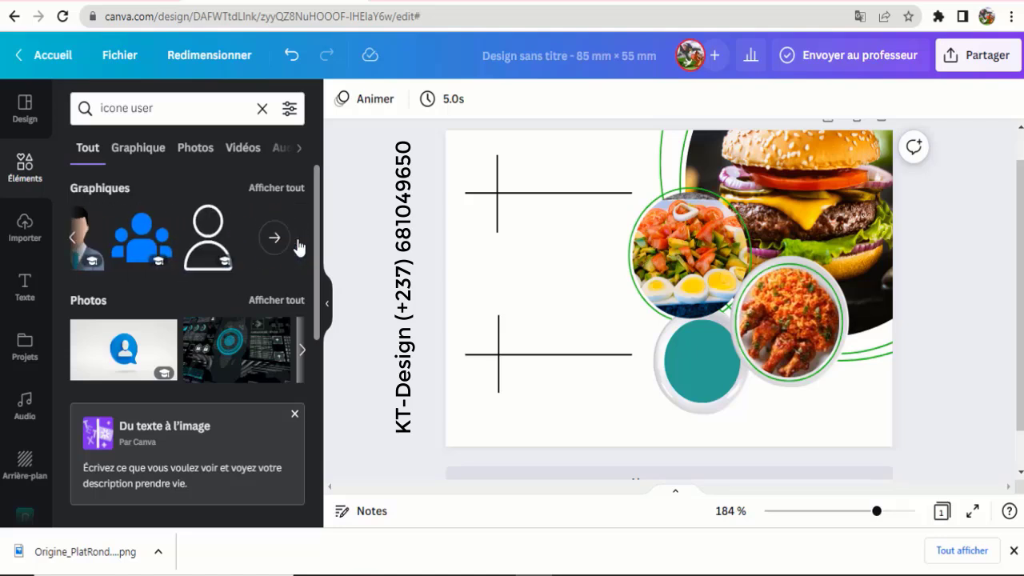
{"action": "left_click", "coordinate": [276, 190]}
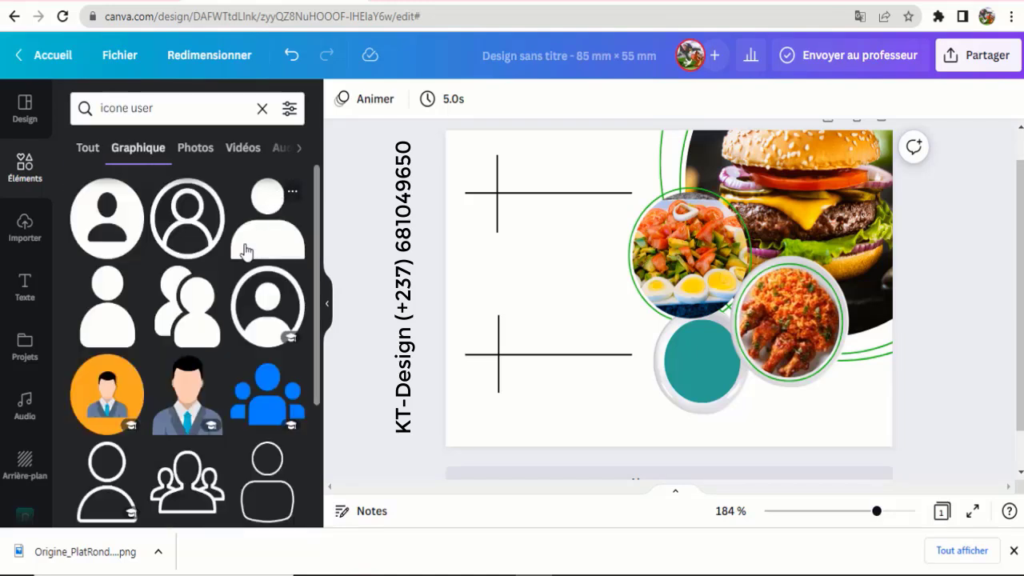
{"action": "scroll", "coordinate": [237, 279], "scroll_direction": "down", "scroll_amount": 2}
{"action": "scroll", "coordinate": [238, 278], "scroll_direction": "down", "scroll_amount": 5}
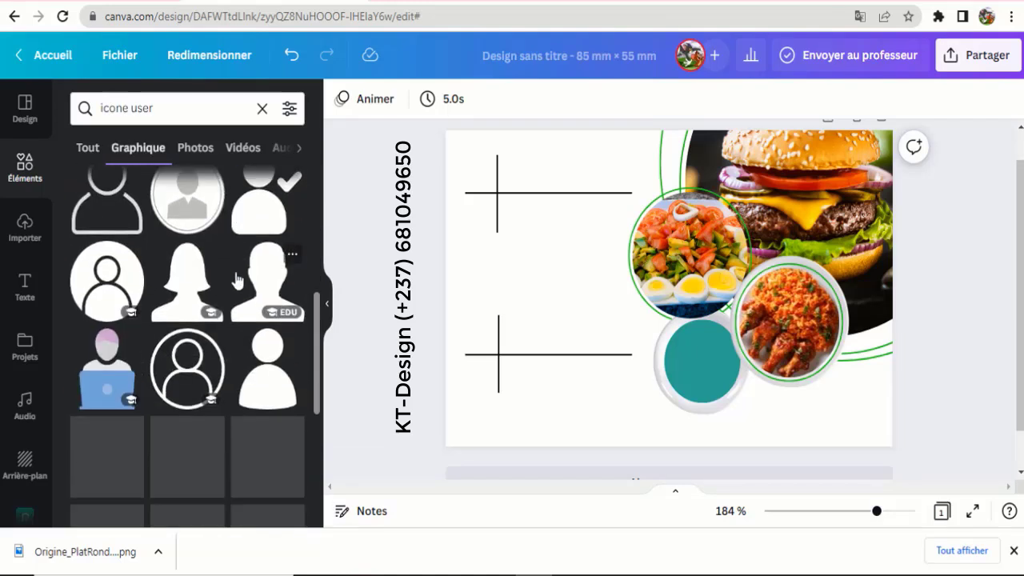
{"action": "scroll", "coordinate": [237, 279], "scroll_direction": "down", "scroll_amount": 5}
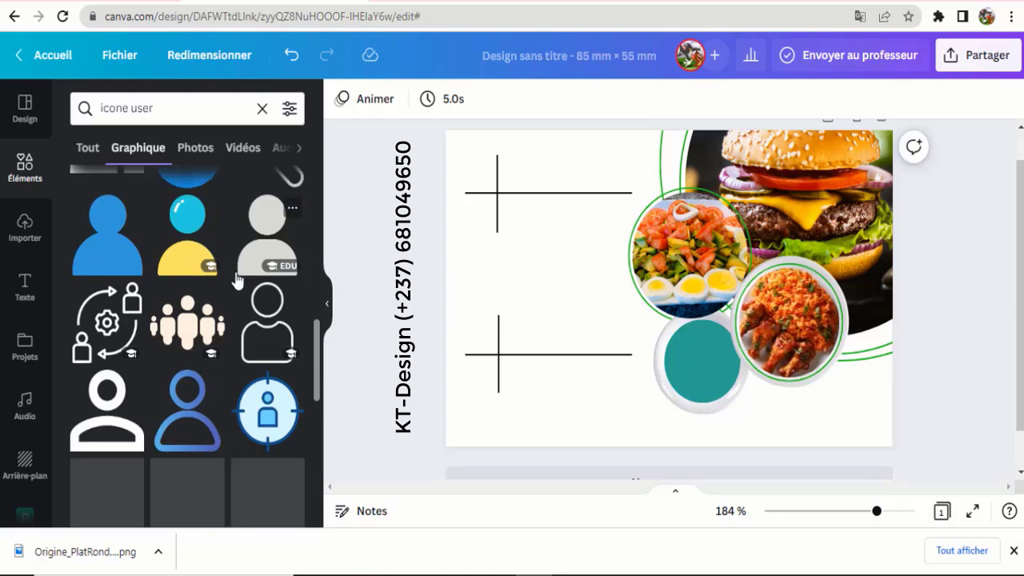
{"action": "scroll", "coordinate": [238, 279], "scroll_direction": "down", "scroll_amount": 2}
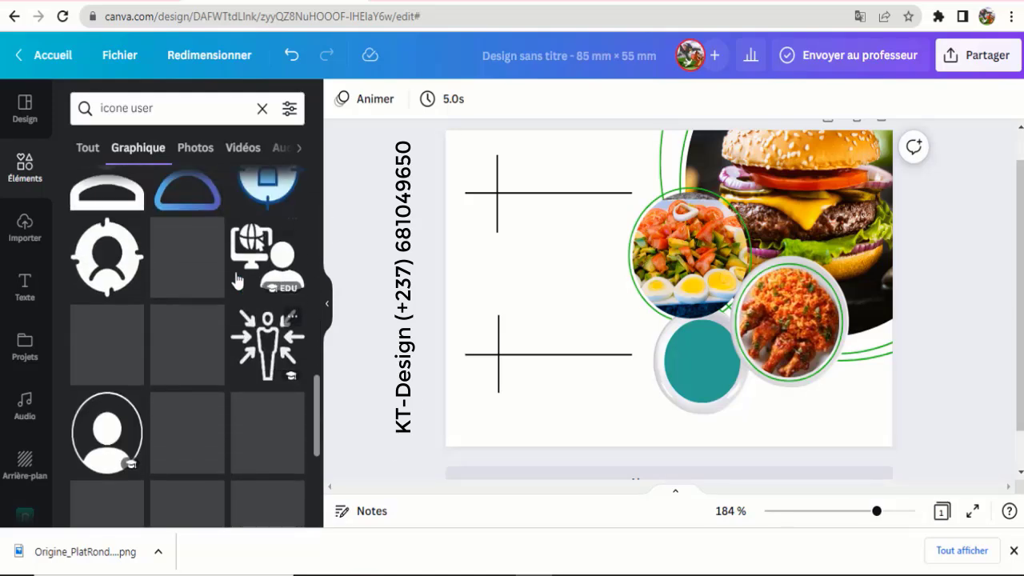
{"action": "scroll", "coordinate": [238, 279], "scroll_direction": "down", "scroll_amount": 5}
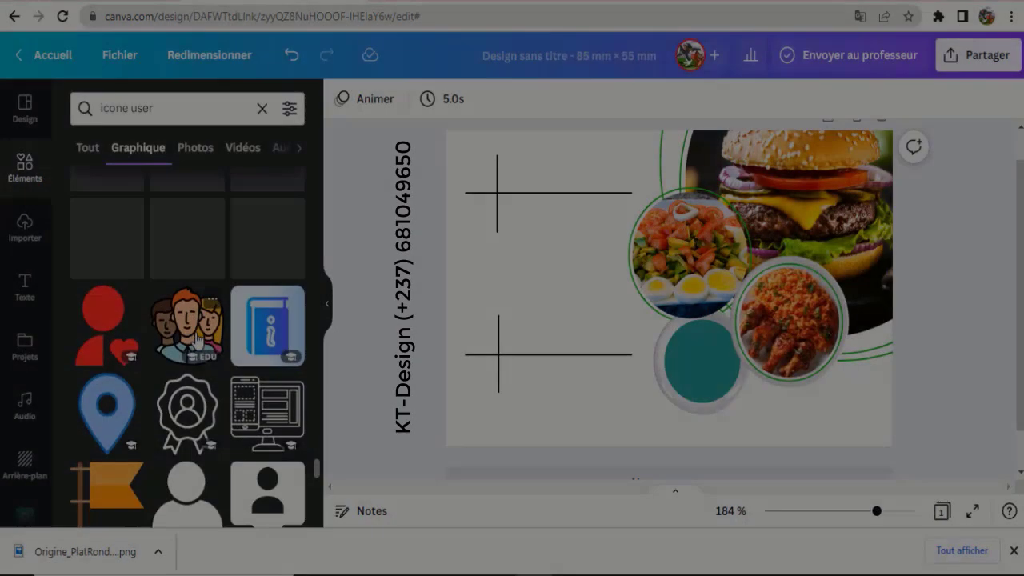
{"action": "scroll", "coordinate": [224, 338], "scroll_direction": "down", "scroll_amount": 1}
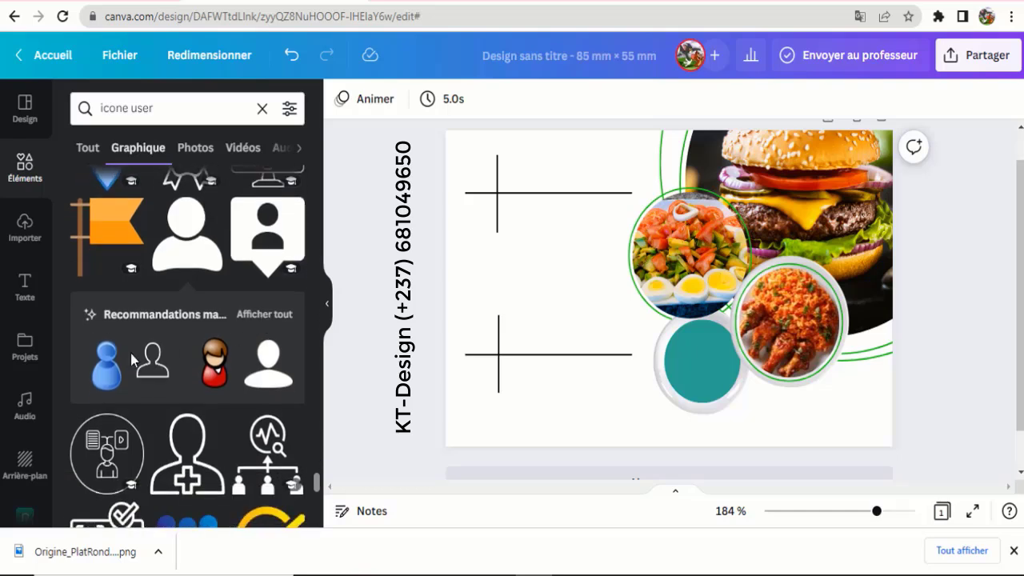
- Add the outlined user icon to the card's blank left area and colour it green
{"action": "left_click", "coordinate": [157, 370]}
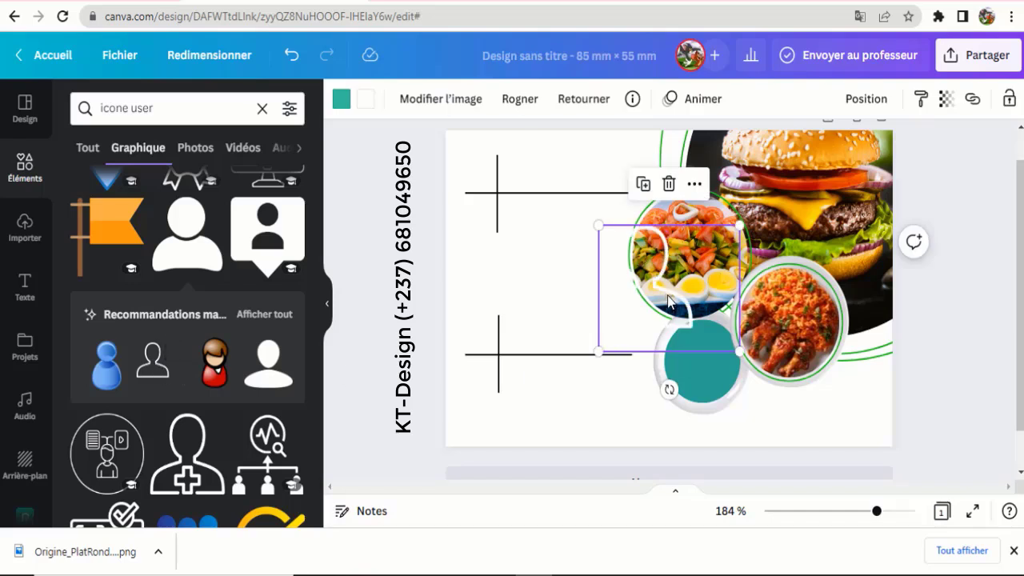
{"action": "left_click_drag", "start_coordinate": [671, 299], "coordinate": [568, 270]}
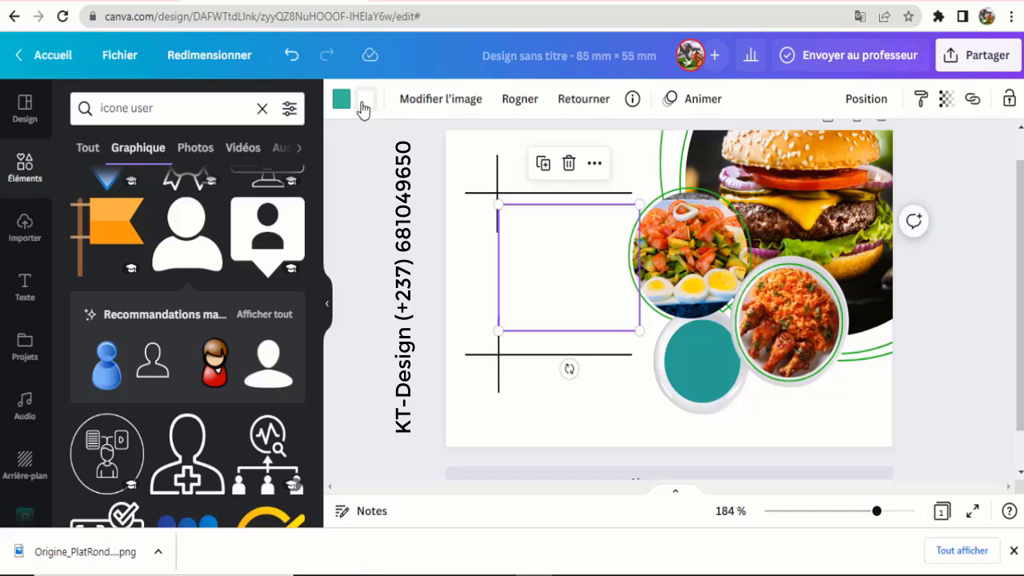
{"action": "left_click", "coordinate": [364, 99]}
{"action": "left_click", "coordinate": [164, 195]}
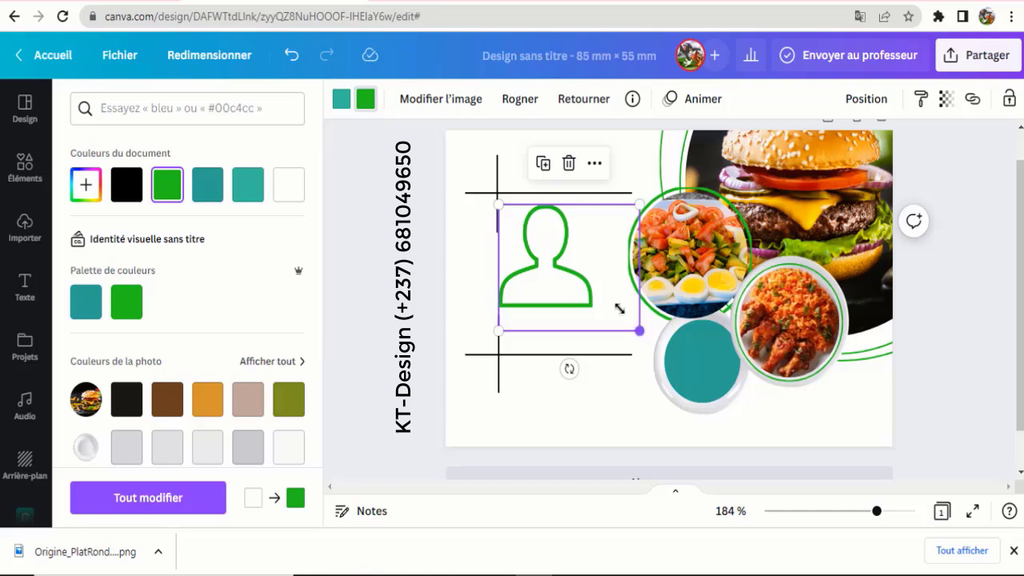
- Shrink the green person icon and place it in the card's top-left corner
{"action": "left_click_drag", "start_coordinate": [619, 309], "coordinate": [552, 229]}
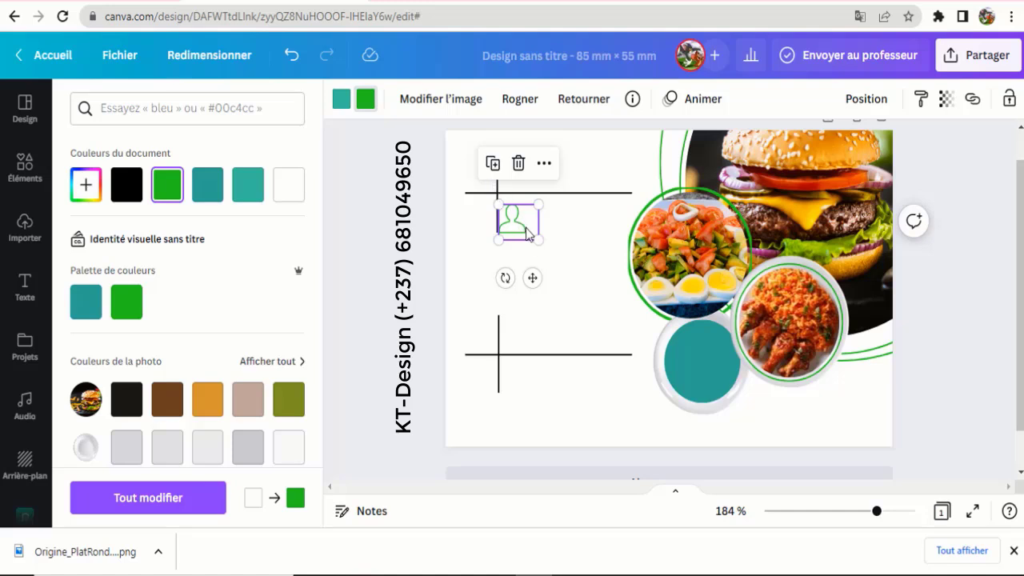
{"action": "left_click_drag", "start_coordinate": [529, 245], "coordinate": [505, 204]}
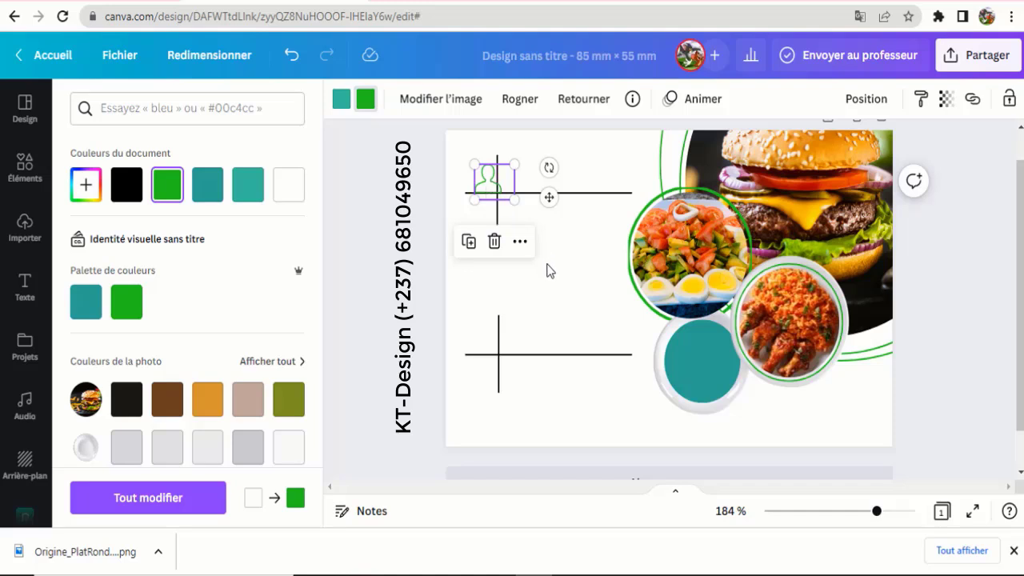
{"action": "left_click_drag", "start_coordinate": [494, 182], "coordinate": [549, 270]}
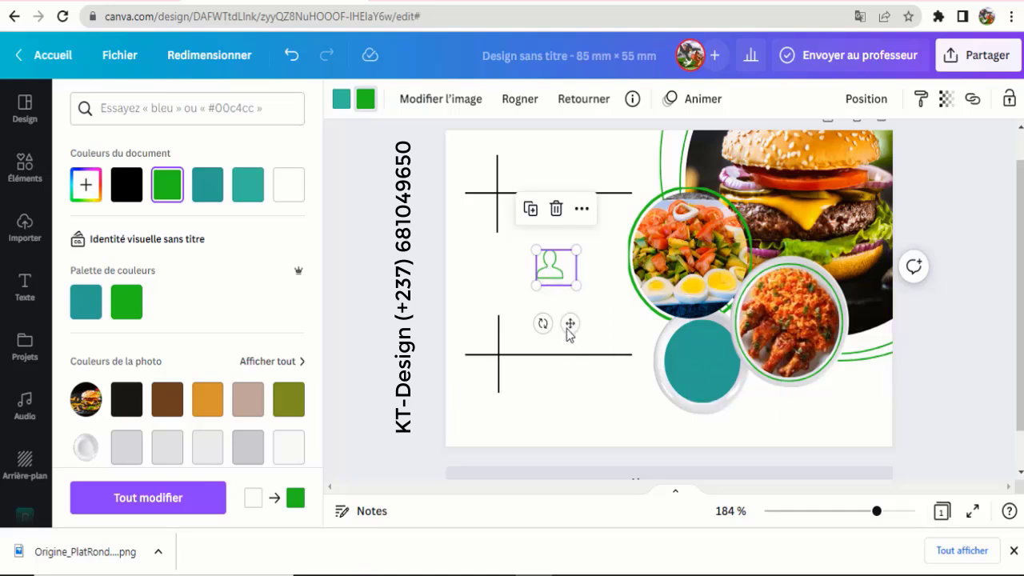
{"action": "left_click_drag", "start_coordinate": [570, 324], "coordinate": [496, 228]}
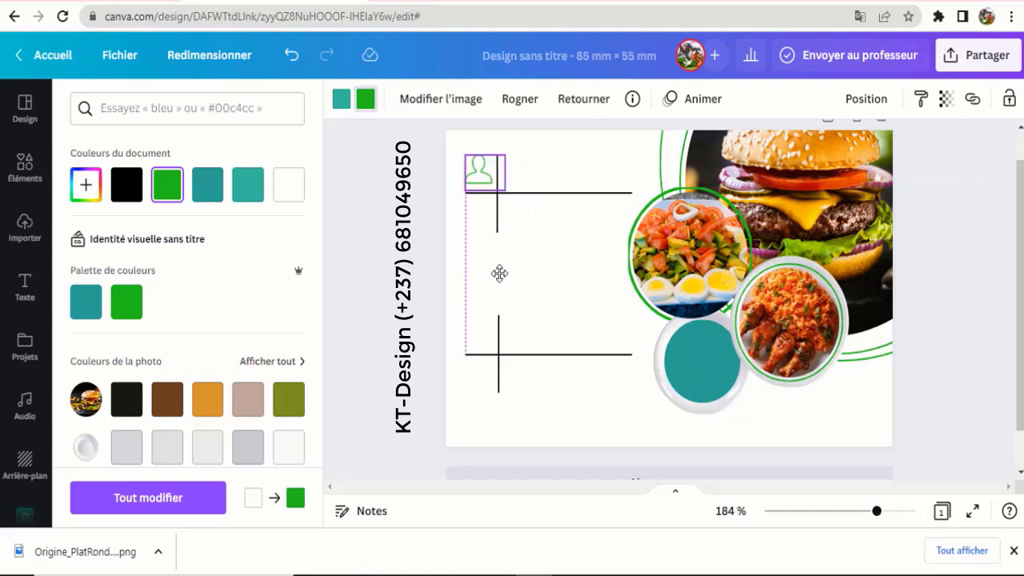
{"action": "left_click_drag", "start_coordinate": [398, 212], "coordinate": [403, 240]}
{"action": "left_click", "coordinate": [405, 259]}
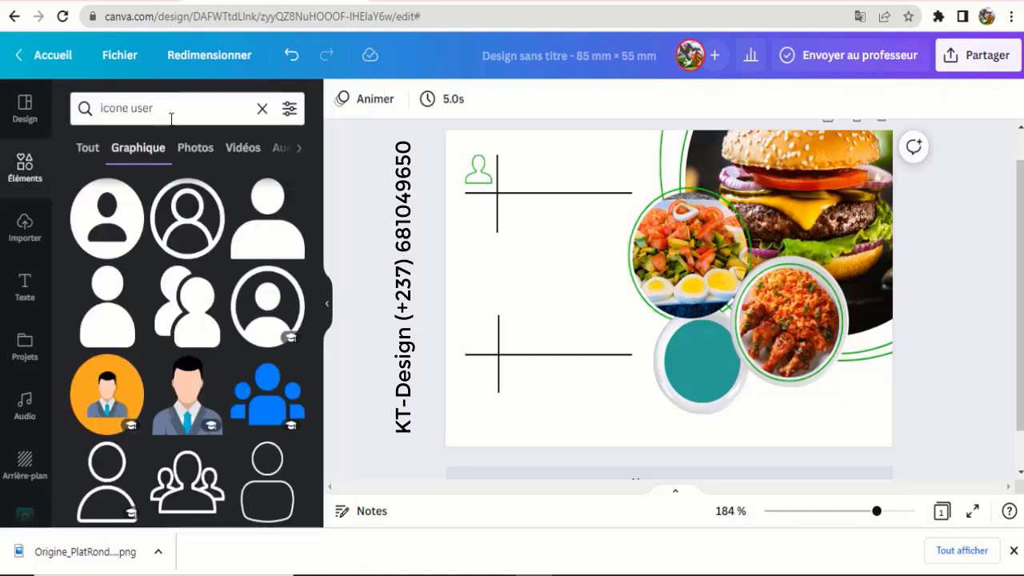
- Replace the search with 'tele' and browse the TELEPHONE graphics
{"action": "left_click_drag", "start_coordinate": [132, 111], "coordinate": [72, 109]}
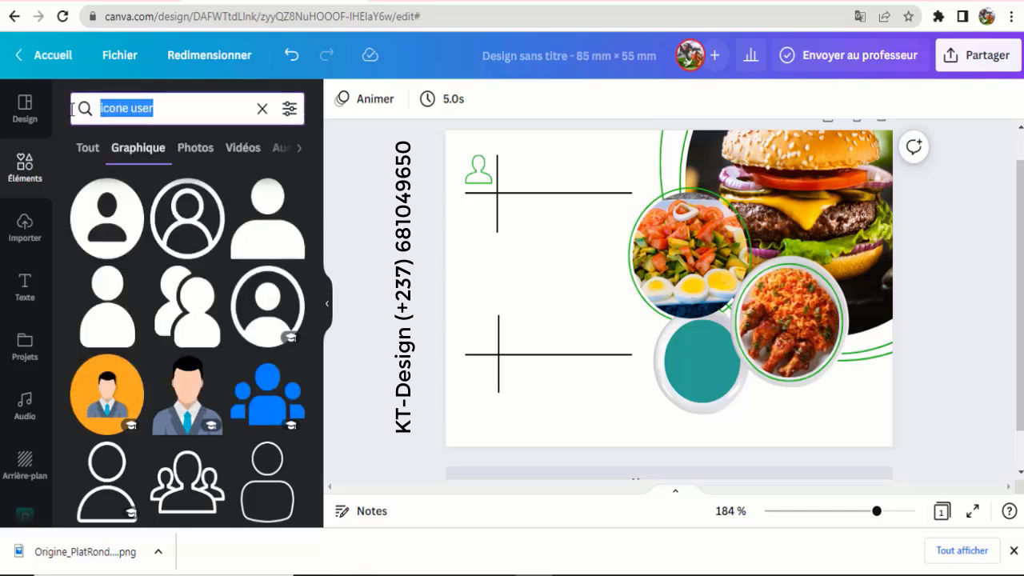
{"action": "type", "text": "tele"}
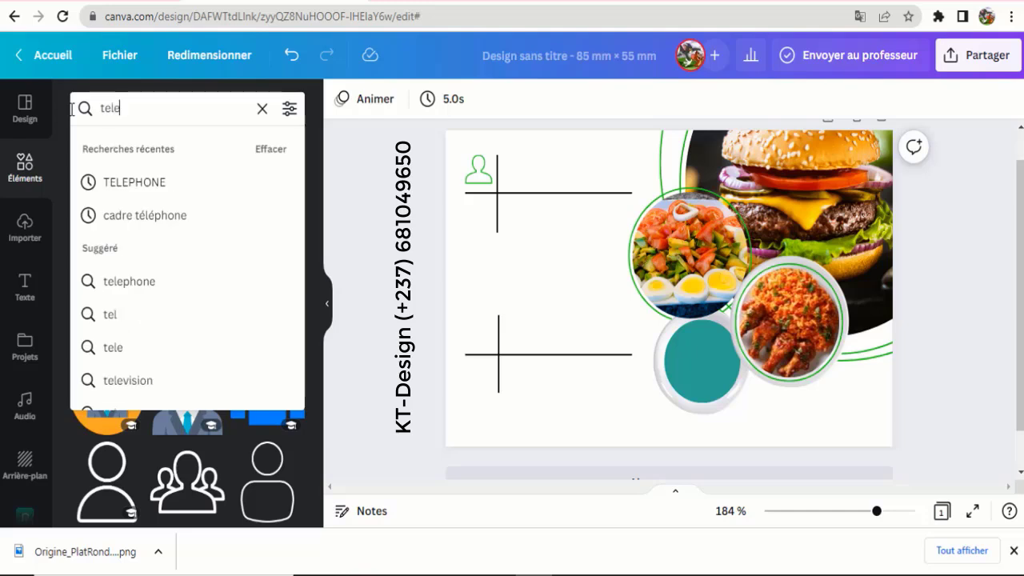
{"action": "left_click", "coordinate": [157, 199]}
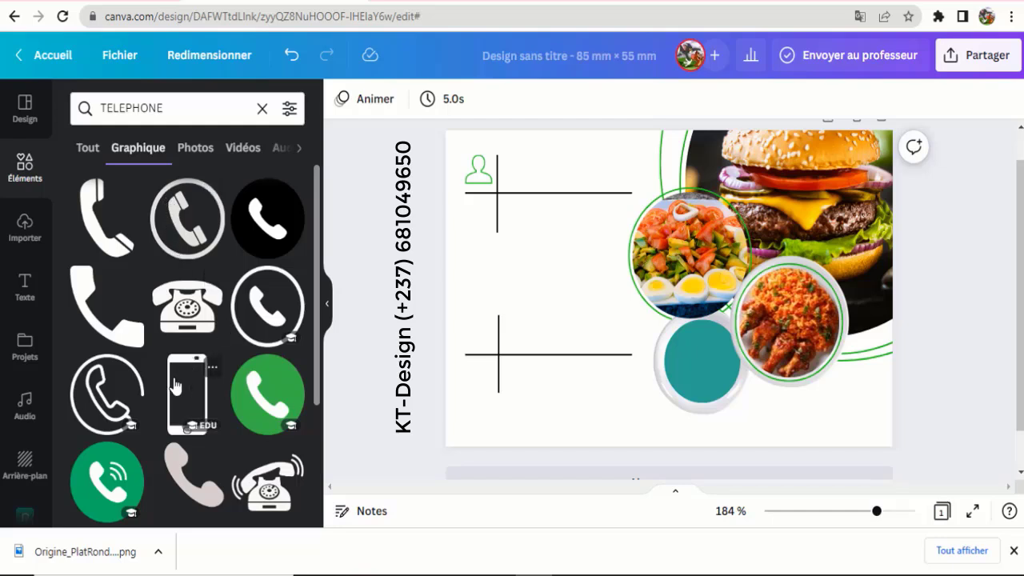
{"action": "scroll", "coordinate": [178, 384], "scroll_direction": "down", "scroll_amount": 2}
{"action": "scroll", "coordinate": [181, 390], "scroll_direction": "down", "scroll_amount": 2}
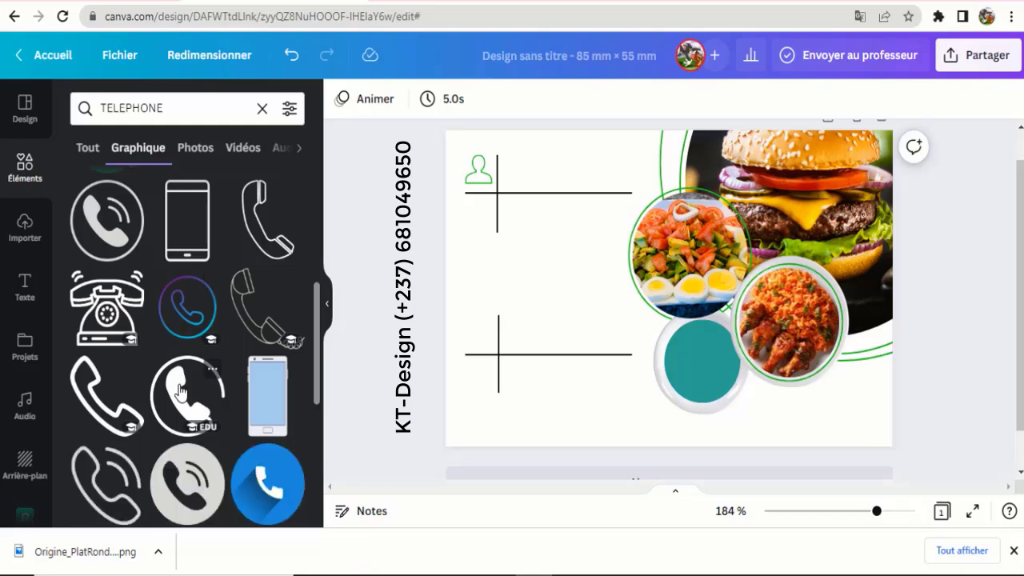
{"action": "scroll", "coordinate": [180, 390], "scroll_direction": "down", "scroll_amount": 1}
{"action": "scroll", "coordinate": [180, 393], "scroll_direction": "down", "scroll_amount": 3}
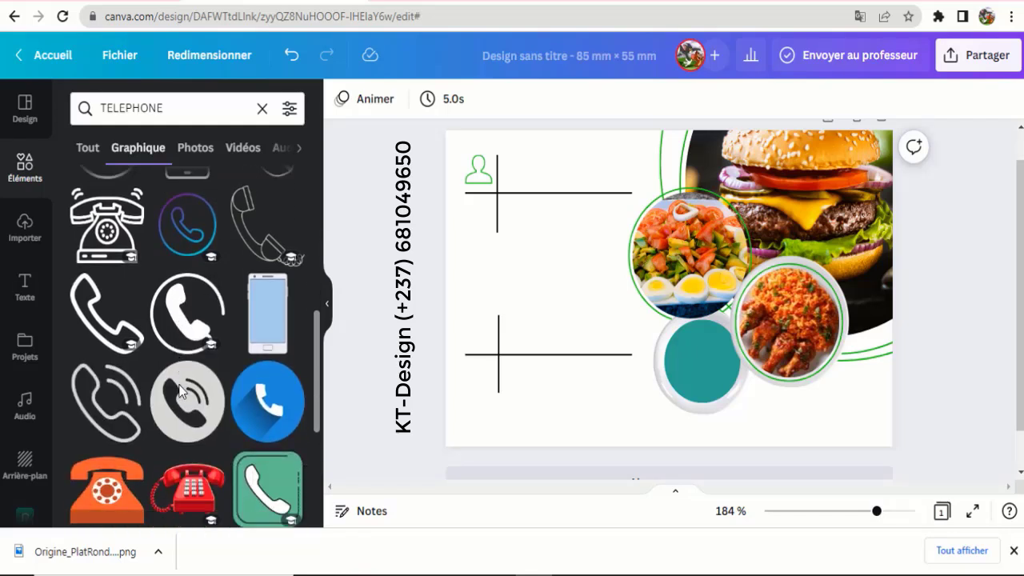
{"action": "scroll", "coordinate": [180, 392], "scroll_direction": "up", "scroll_amount": 5}
{"action": "scroll", "coordinate": [180, 392], "scroll_direction": "up", "scroll_amount": 4}
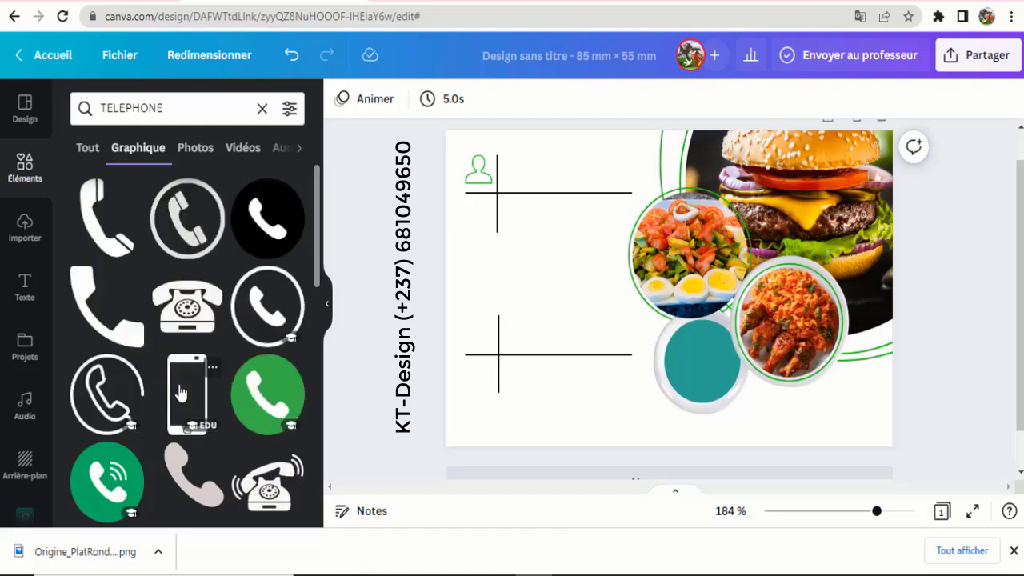
- Add the black phone handset, shrink and tilt it, and place it under the person icon
{"action": "left_click", "coordinate": [111, 228]}
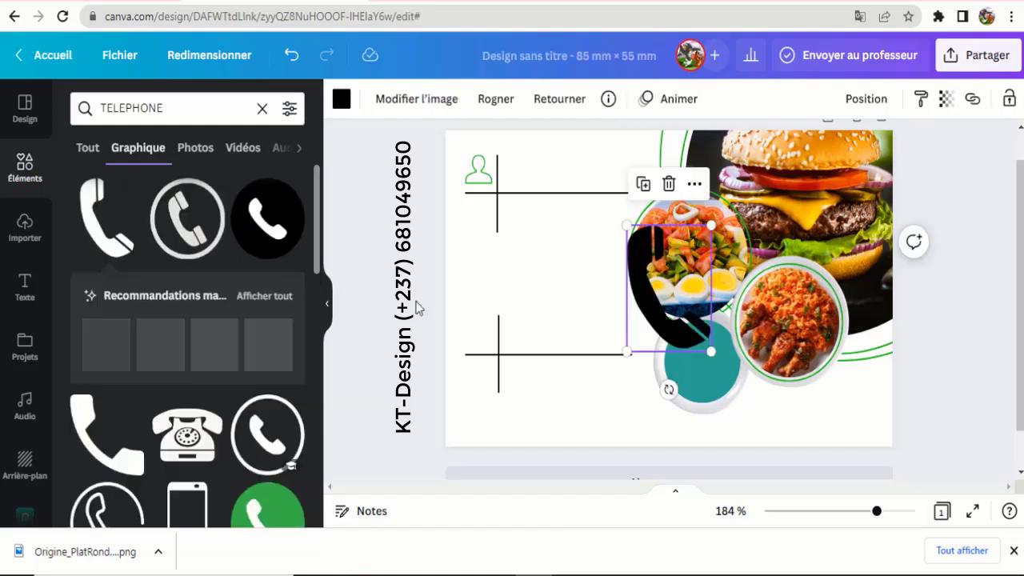
{"action": "left_click_drag", "start_coordinate": [643, 301], "coordinate": [485, 298]}
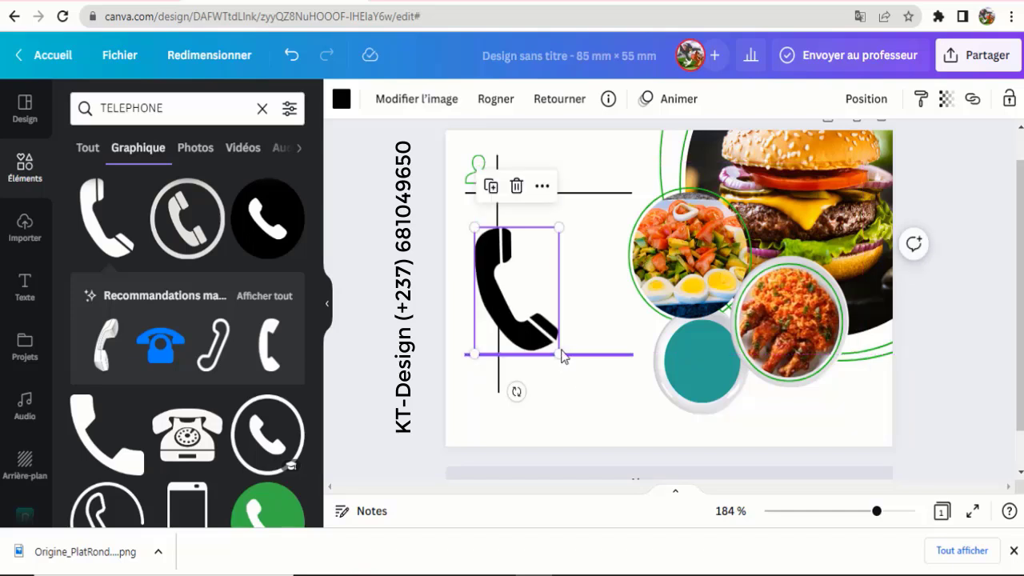
{"action": "left_click_drag", "start_coordinate": [562, 356], "coordinate": [518, 252]}
{"action": "left_click_drag", "start_coordinate": [477, 305], "coordinate": [497, 277]}
{"action": "left_click_drag", "start_coordinate": [499, 276], "coordinate": [500, 276]}
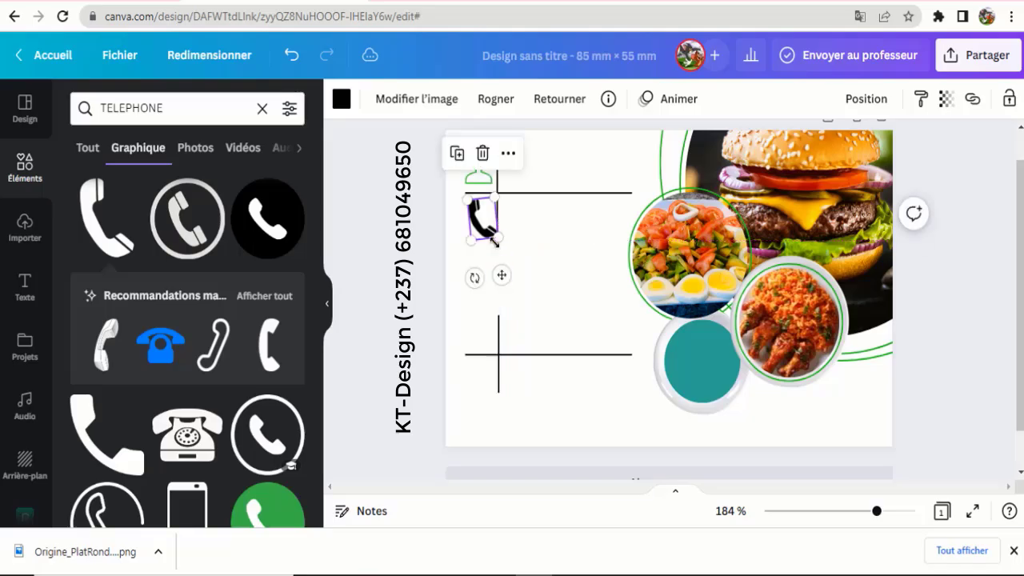
{"action": "left_click_drag", "start_coordinate": [498, 239], "coordinate": [499, 240]}
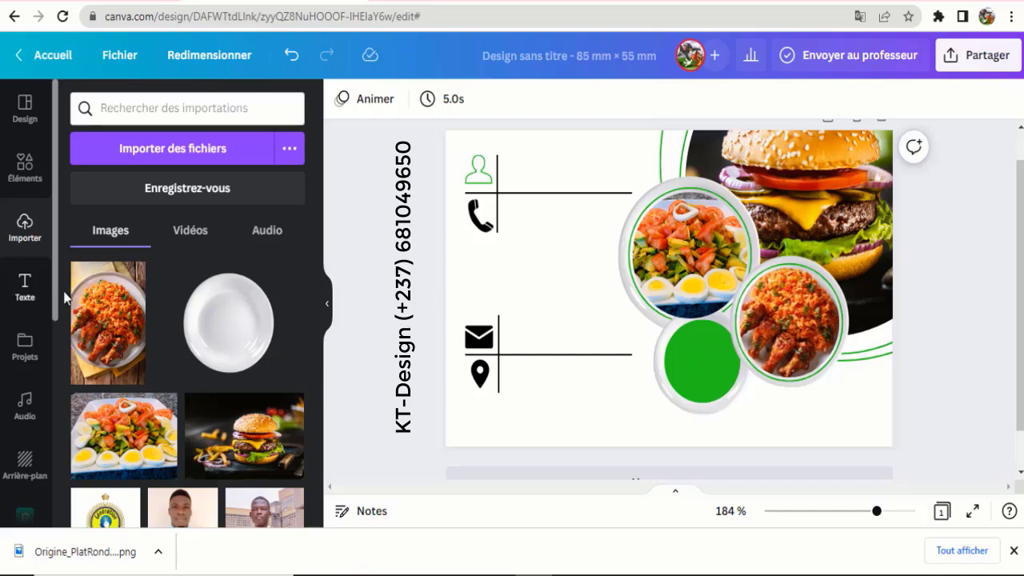
- Add a subtitle text box reading 'SPECIAL OFFER 10% OFF'
{"action": "left_click", "coordinate": [26, 299]}
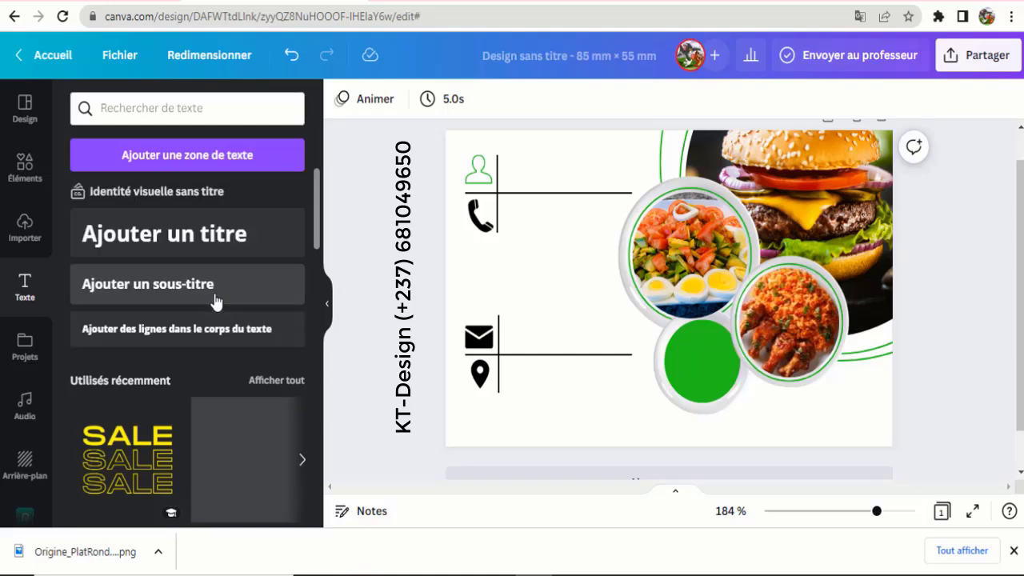
{"action": "left_click", "coordinate": [167, 294]}
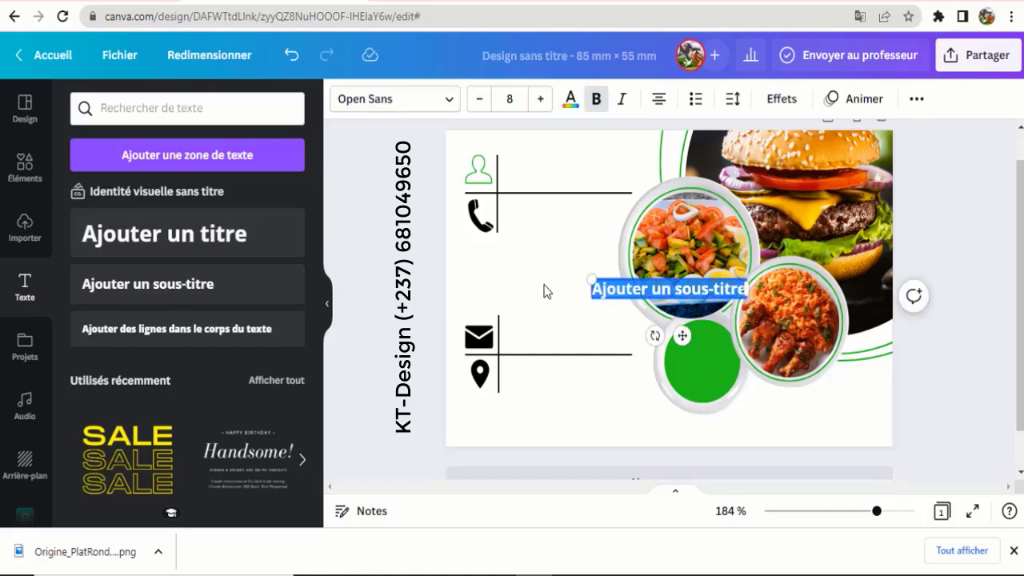
{"action": "type", "text": "SE"}
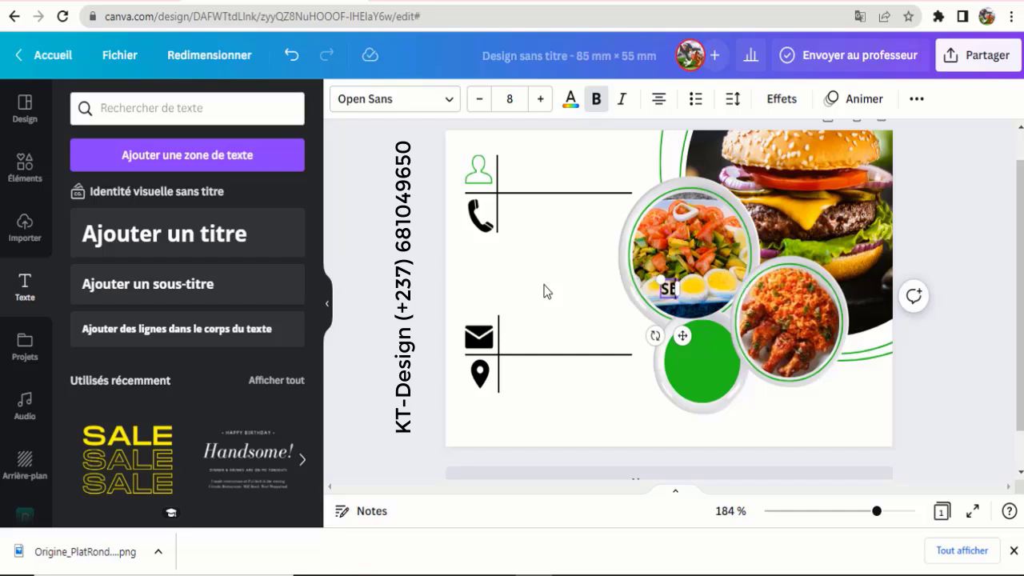
{"action": "key", "text": "BackSpace"}
{"action": "type", "text": "PECIAL"}
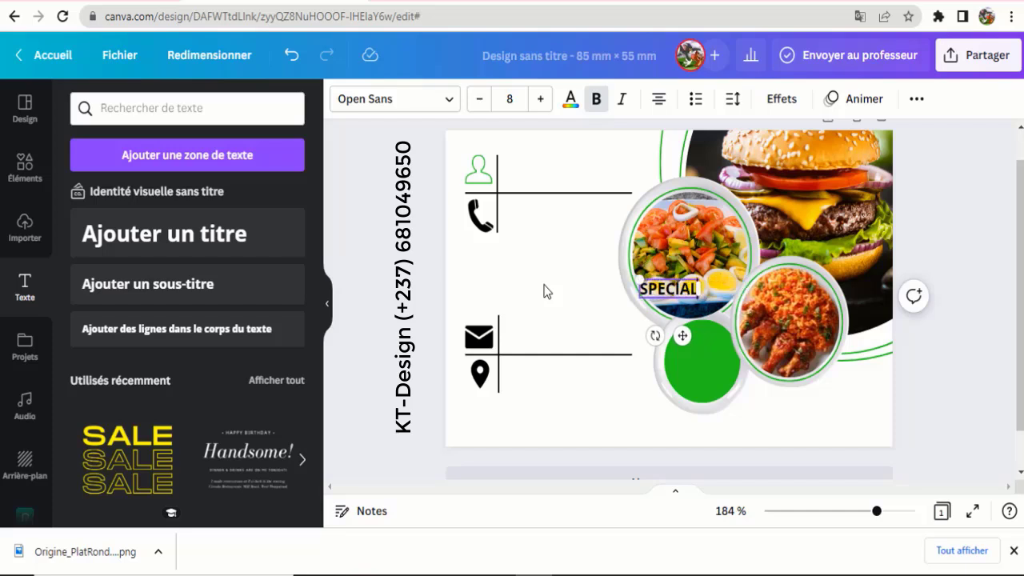
{"action": "type", "text": " OFFER "}
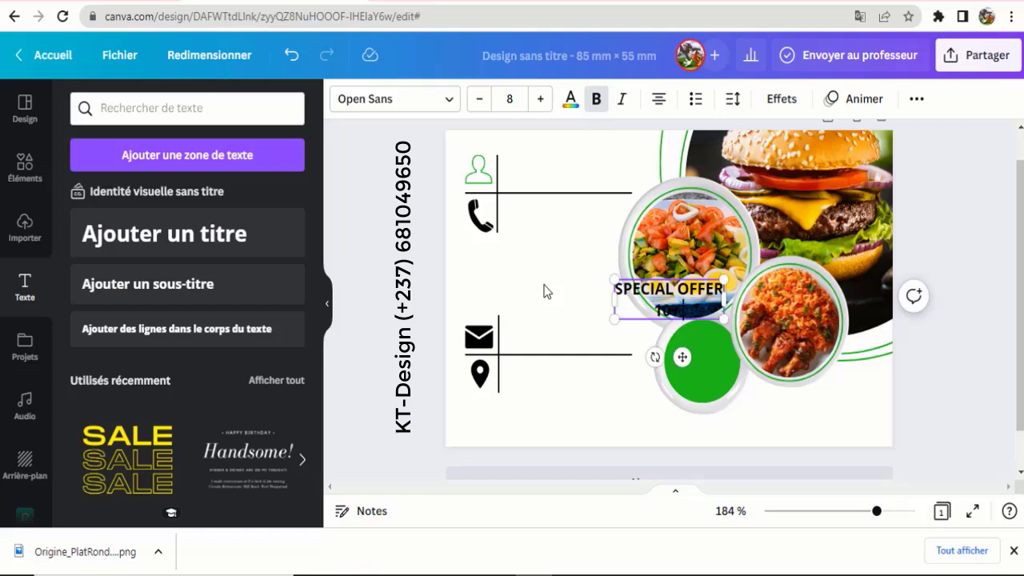
{"action": "type", "text": "10% OFF"}
{"action": "left_click", "coordinate": [526, 277]}
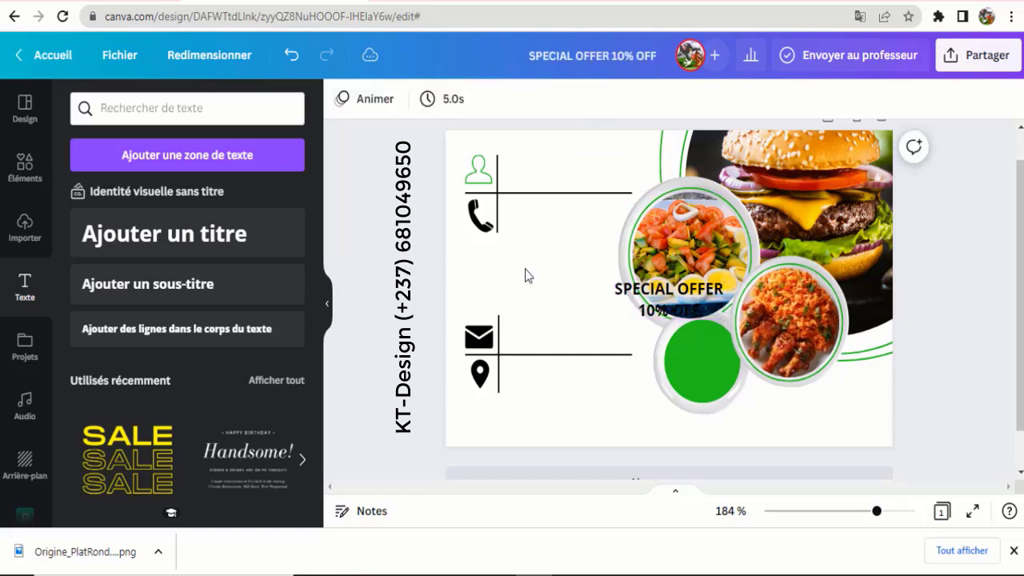
- Fit the offer text inside the green circle and colour it white
{"action": "left_click_drag", "start_coordinate": [658, 301], "coordinate": [669, 359]}
{"action": "left_click_drag", "start_coordinate": [705, 376], "coordinate": [731, 384]}
{"action": "left_click", "coordinate": [571, 98]}
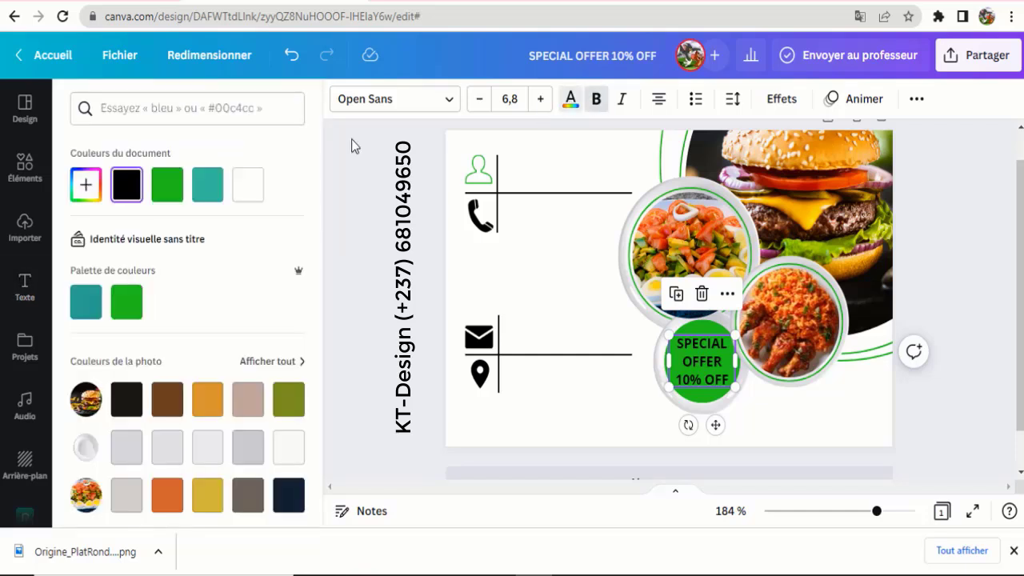
{"action": "left_click", "coordinate": [249, 187]}
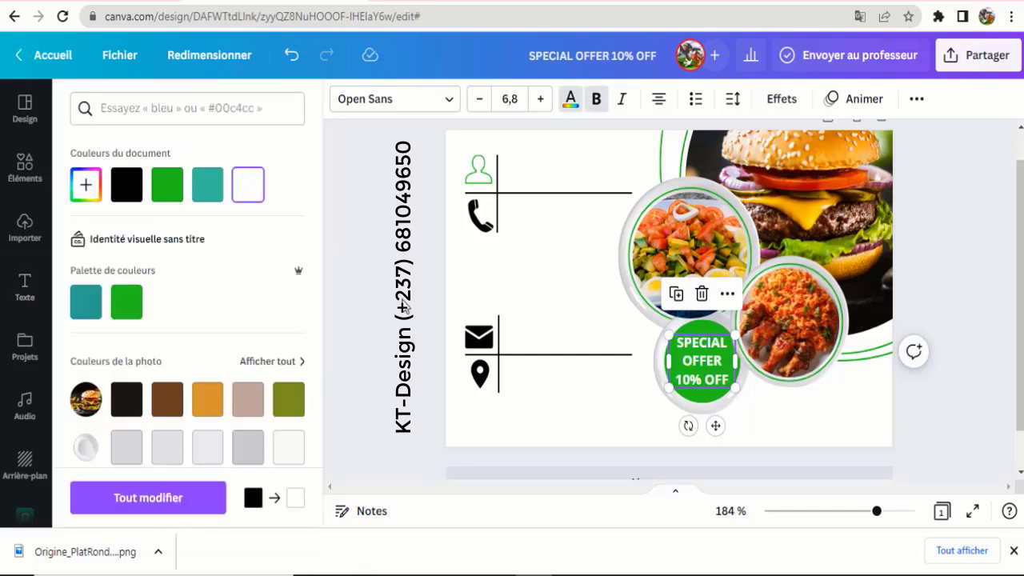
{"action": "left_click", "coordinate": [708, 364]}
{"action": "left_click", "coordinate": [414, 349]}
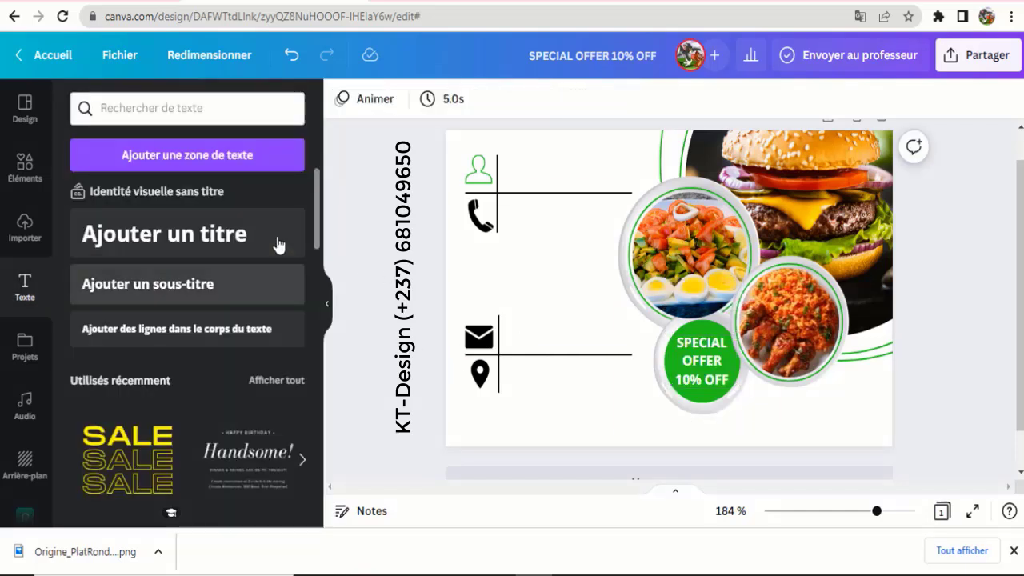
- Add a subtitle reading 'CABREL FOOD' beside the person icon
{"action": "left_click", "coordinate": [187, 295]}
{"action": "left_click_drag", "start_coordinate": [681, 336], "coordinate": [589, 220]}
{"action": "left_click", "coordinate": [631, 173]}
{"action": "left_click_drag", "start_coordinate": [651, 173], "coordinate": [497, 177]}
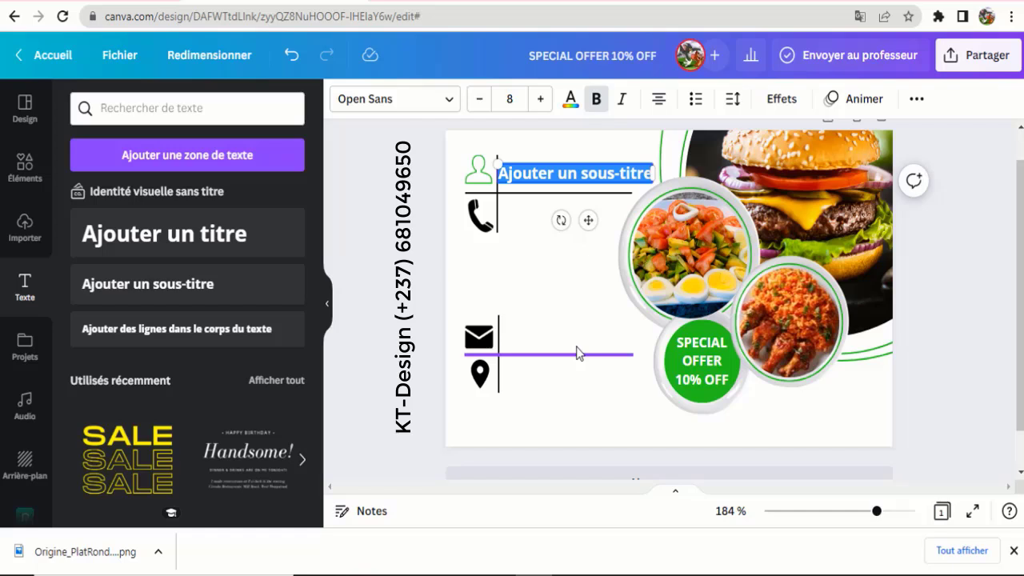
{"action": "type", "text": "CABREL"}
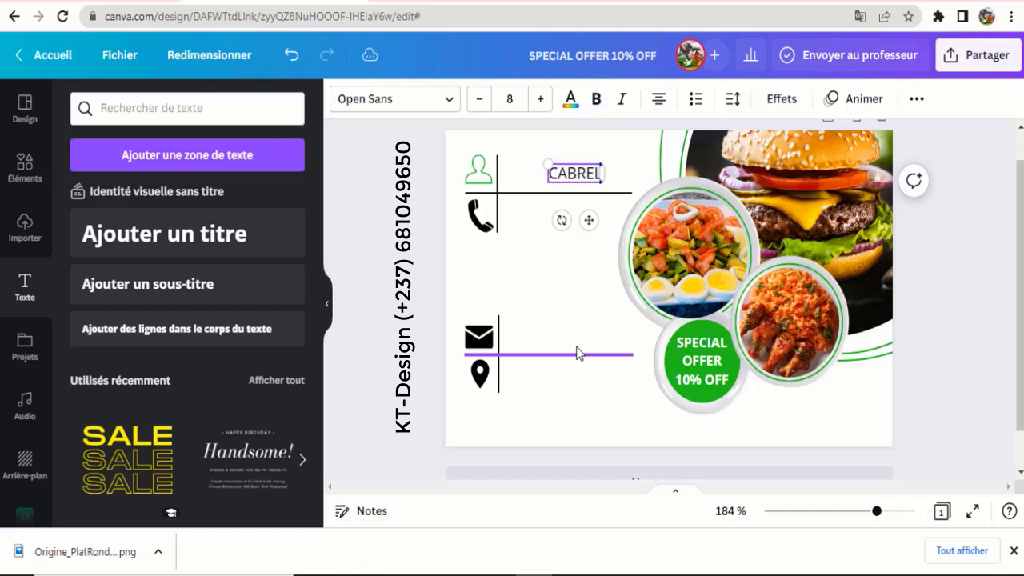
{"action": "type", "text": " FOOD"}
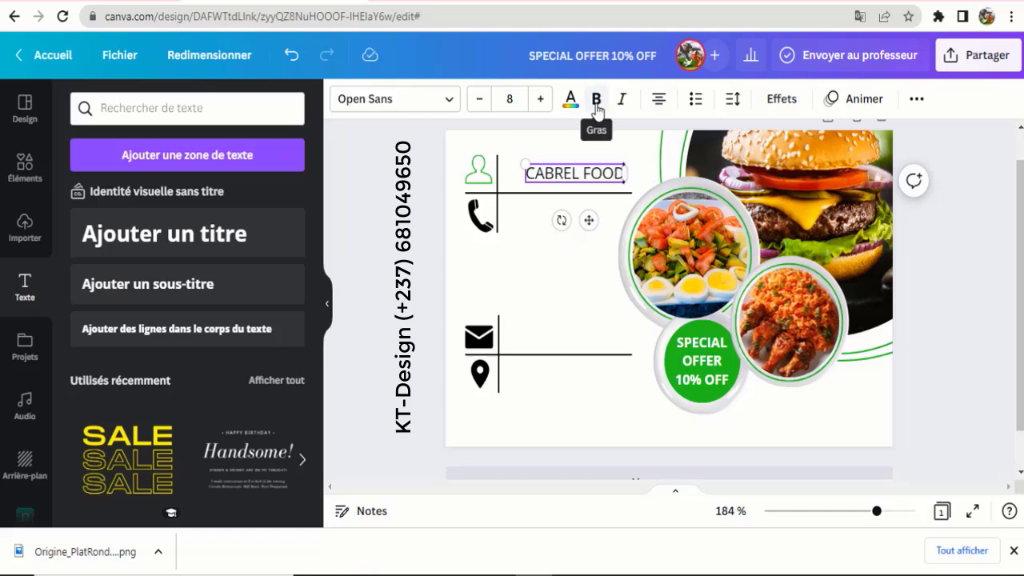
{"action": "left_click_drag", "start_coordinate": [589, 222], "coordinate": [574, 220]}
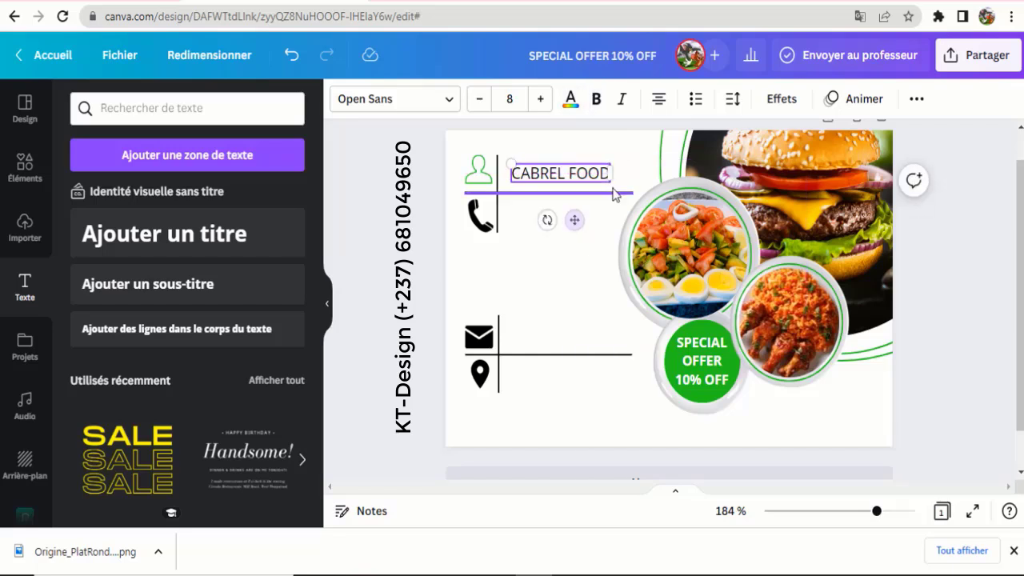
- Enlarge the name and make only CABREL bold, leaving FOOD regular
{"action": "left_click", "coordinate": [596, 103]}
{"action": "left_click_drag", "start_coordinate": [510, 164], "coordinate": [474, 149]}
{"action": "left_click", "coordinate": [448, 99]}
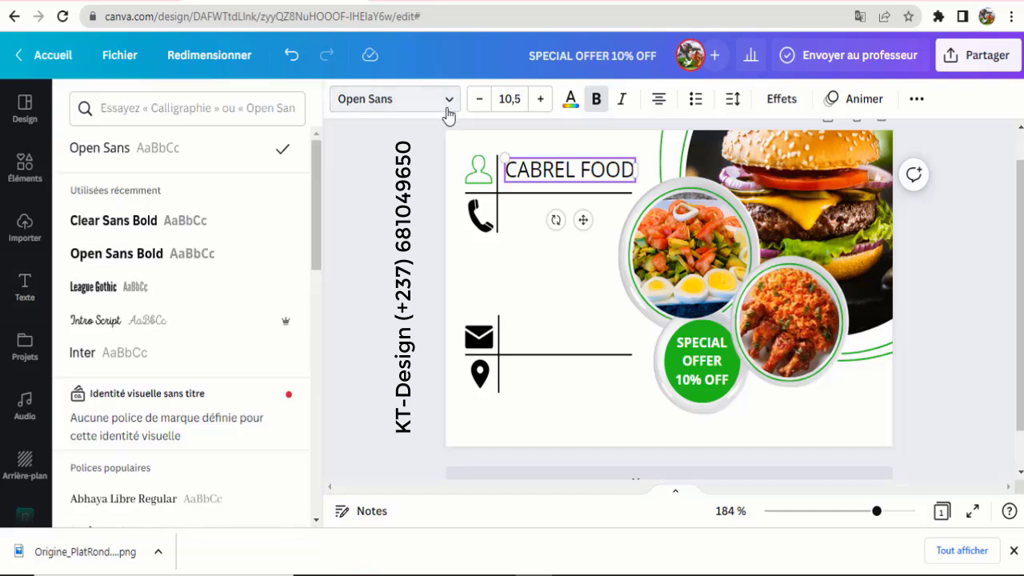
{"action": "double_click", "coordinate": [542, 169]}
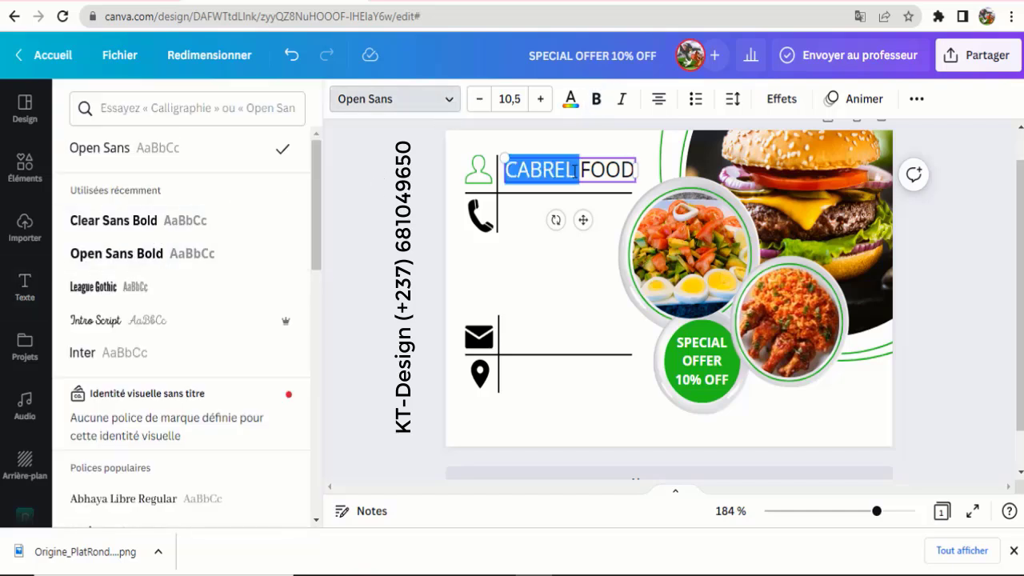
{"action": "left_click", "coordinate": [596, 99]}
{"action": "left_click", "coordinate": [565, 241]}
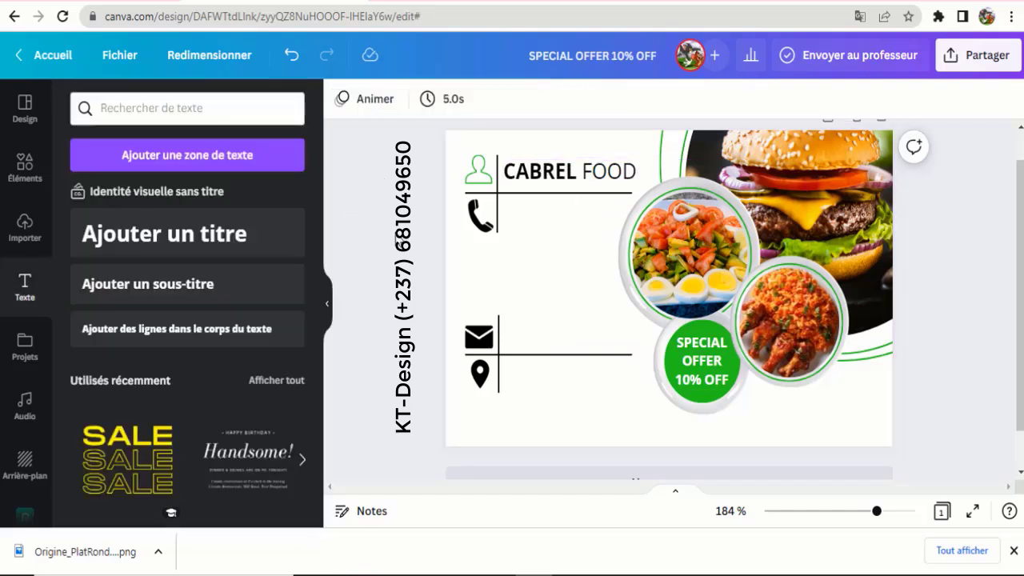
{"action": "left_click", "coordinate": [549, 183]}
{"action": "left_click_drag", "start_coordinate": [549, 183], "coordinate": [549, 178]}
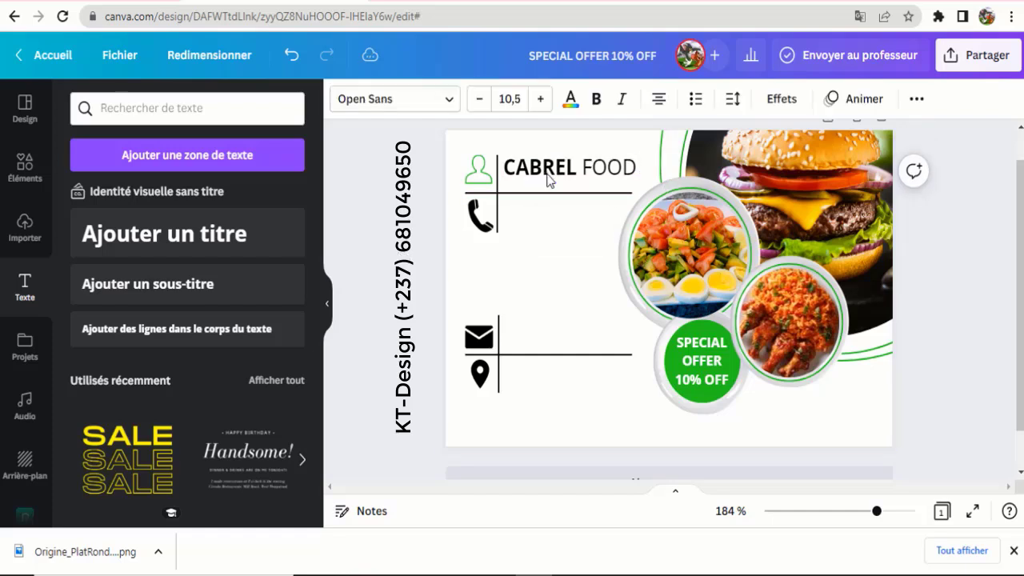
{"action": "left_click", "coordinate": [373, 210]}
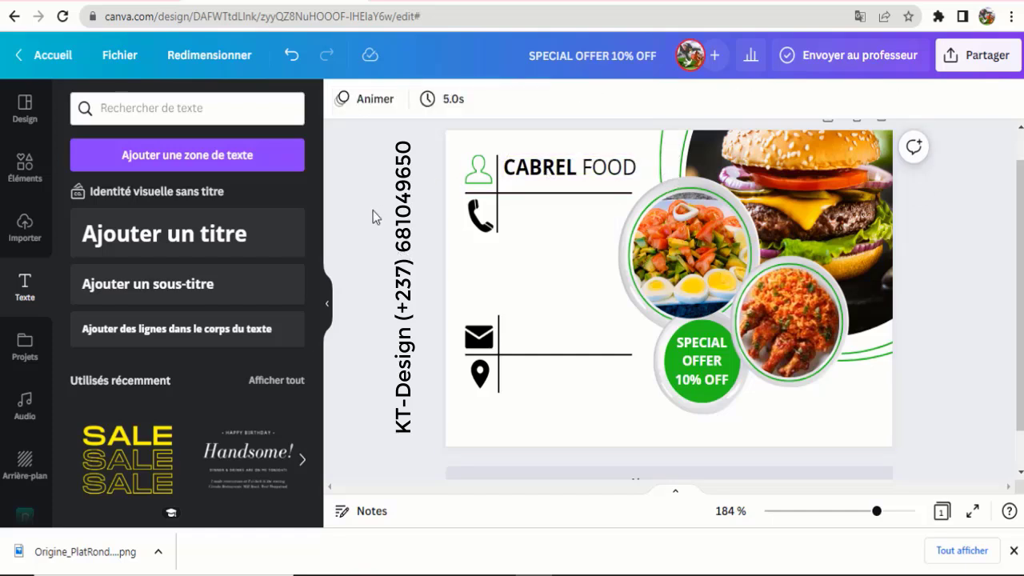
- Add a non-bold, smaller 'Directeur' subtitle directly under the name
{"action": "left_click", "coordinate": [165, 283]}
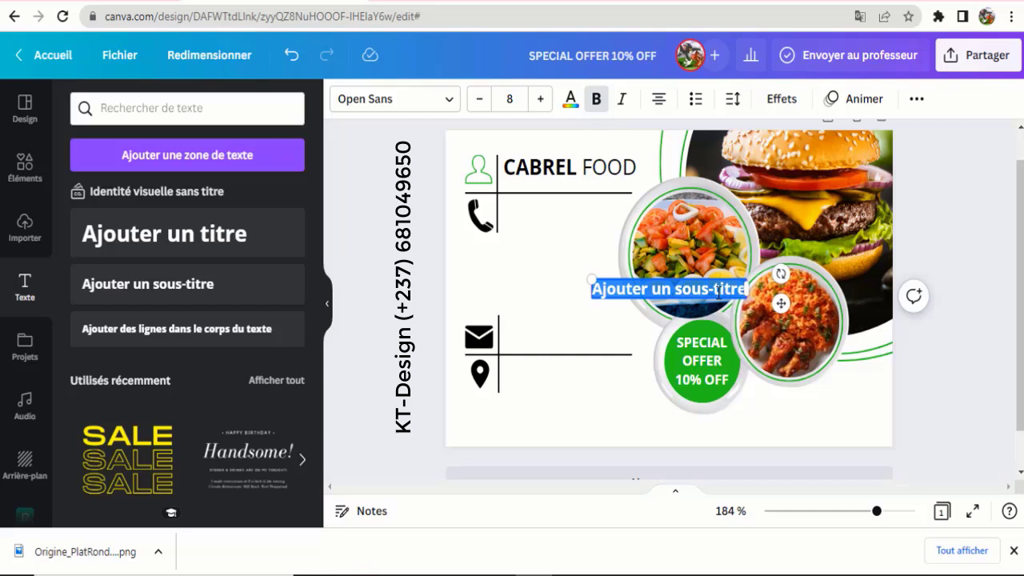
{"action": "type", "text": "Directeur"}
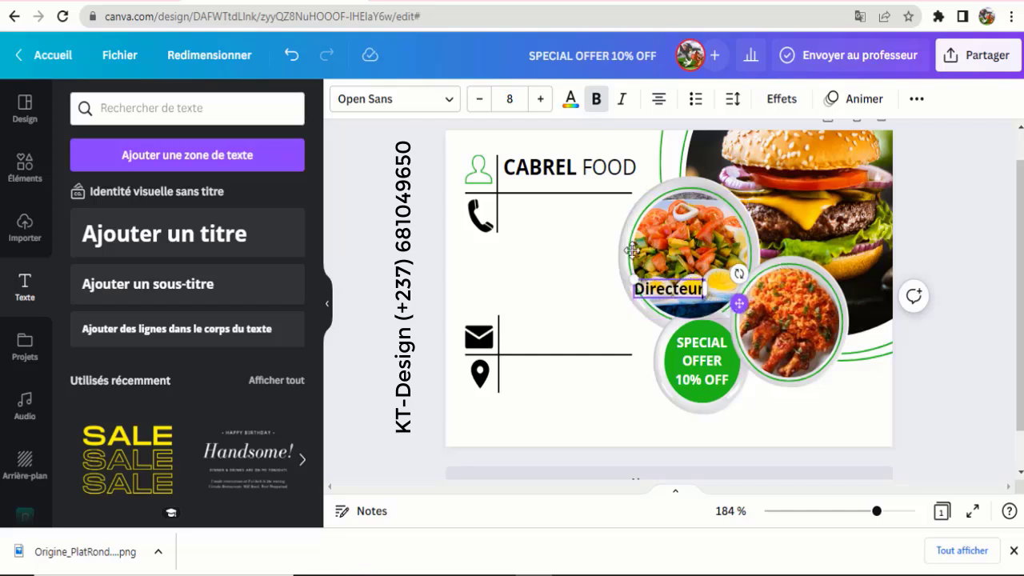
{"action": "left_click_drag", "start_coordinate": [632, 250], "coordinate": [518, 211]}
{"action": "left_click", "coordinate": [596, 98]}
{"action": "left_click_drag", "start_coordinate": [560, 262], "coordinate": [545, 233]}
{"action": "left_click", "coordinate": [522, 251]}
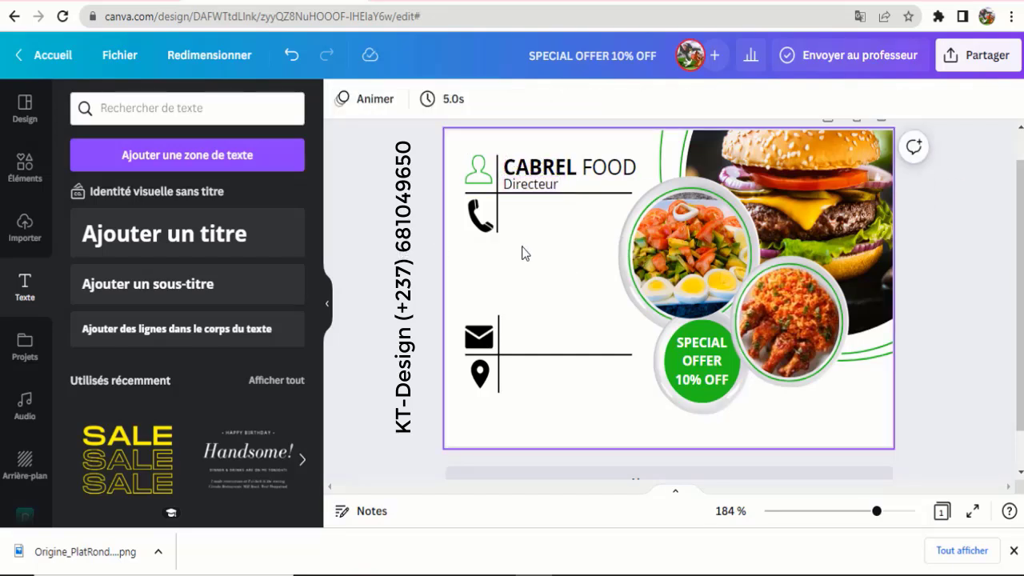
{"action": "left_click", "coordinate": [536, 190]}
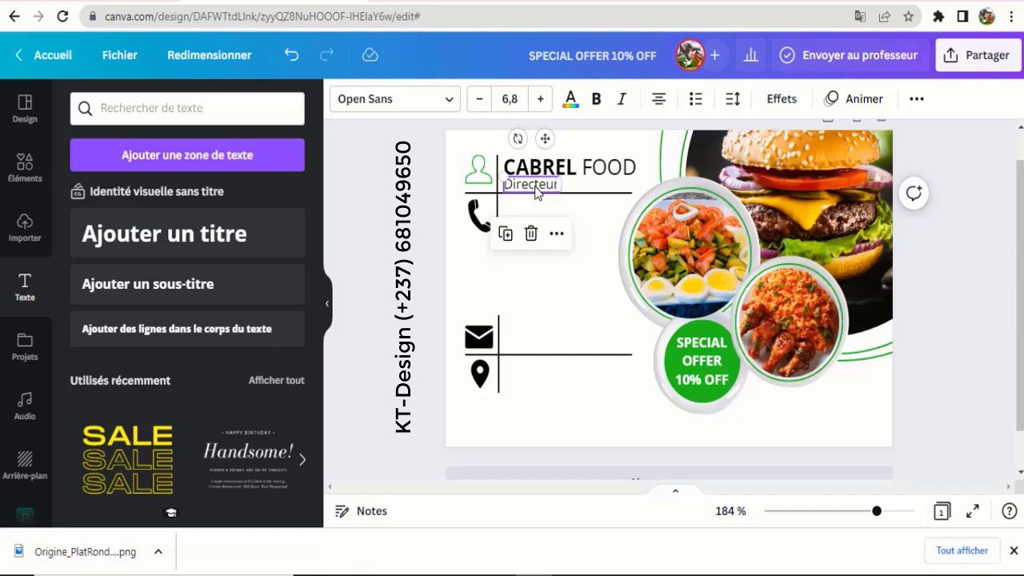
{"action": "left_click", "coordinate": [385, 237]}
{"action": "left_click_drag", "start_coordinate": [529, 183], "coordinate": [532, 184]}
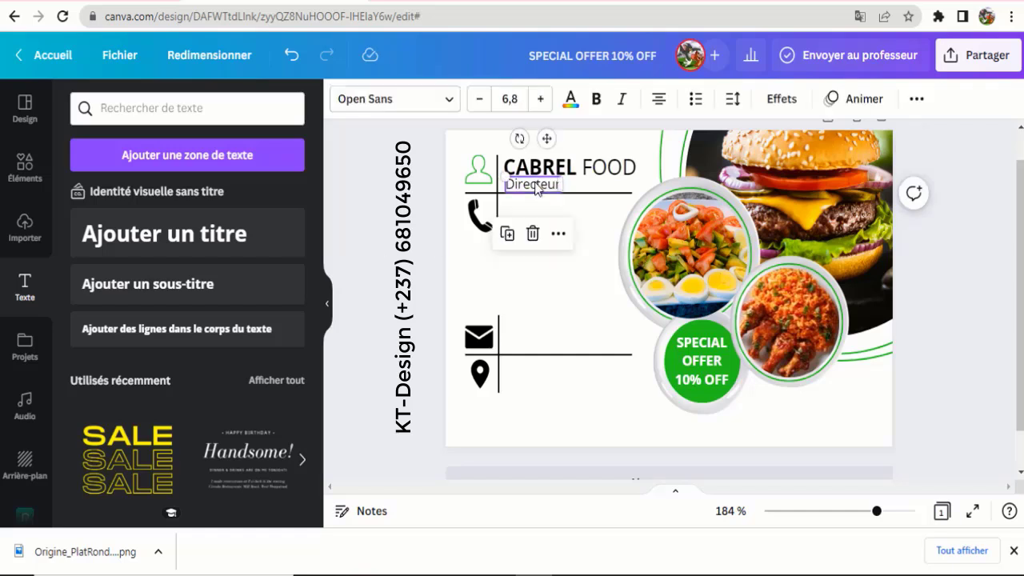
{"action": "left_click", "coordinate": [402, 239]}
- Duplicate Directeur beside the phone icon and replace its text with the director's phone number
{"action": "left_click", "coordinate": [533, 186]}
{"action": "left_click", "coordinate": [507, 234]}
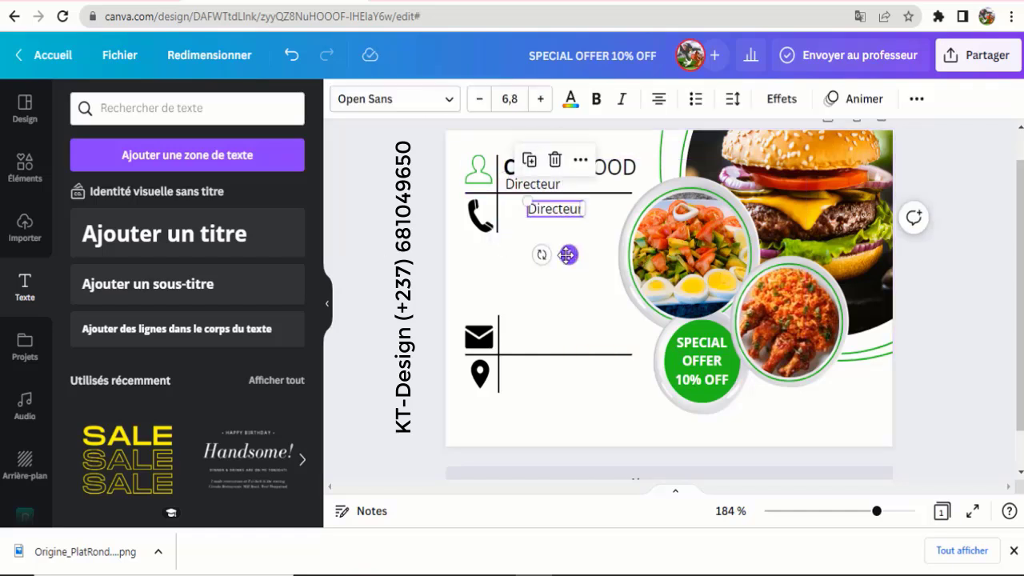
{"action": "left_click_drag", "start_coordinate": [566, 253], "coordinate": [545, 255]}
{"action": "double_click", "coordinate": [540, 208]}
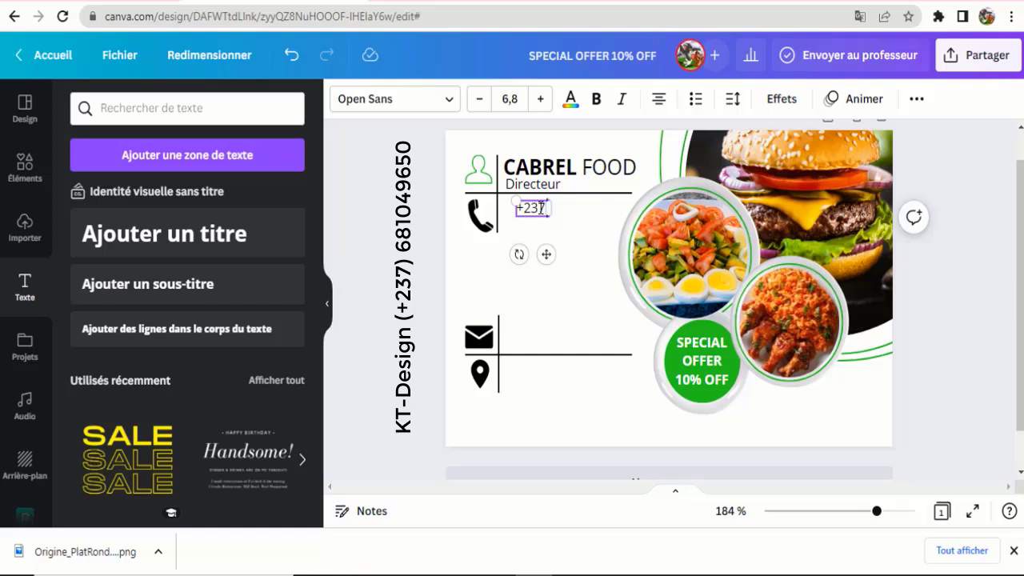
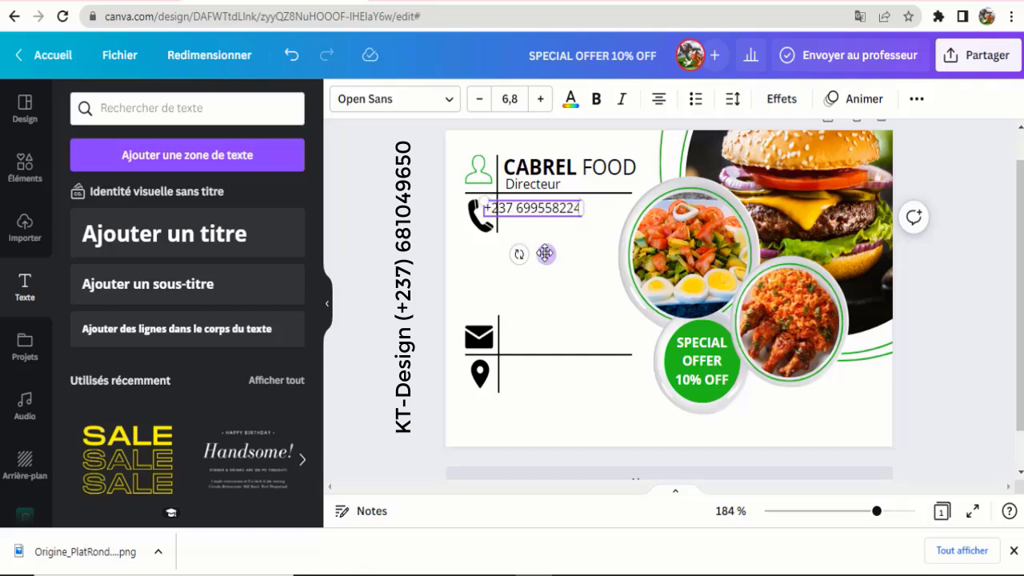
{"action": "left_click_drag", "start_coordinate": [545, 254], "coordinate": [568, 384]}
- Duplicate the phone line and replace it with the business e-mail address beside the envelope
{"action": "left_click", "coordinate": [564, 233]}
{"action": "left_click", "coordinate": [552, 210]}
{"action": "left_click", "coordinate": [527, 161]}
{"action": "left_click", "coordinate": [561, 239]}
{"action": "left_click", "coordinate": [554, 225]}
{"action": "triple_click", "coordinate": [578, 337]}
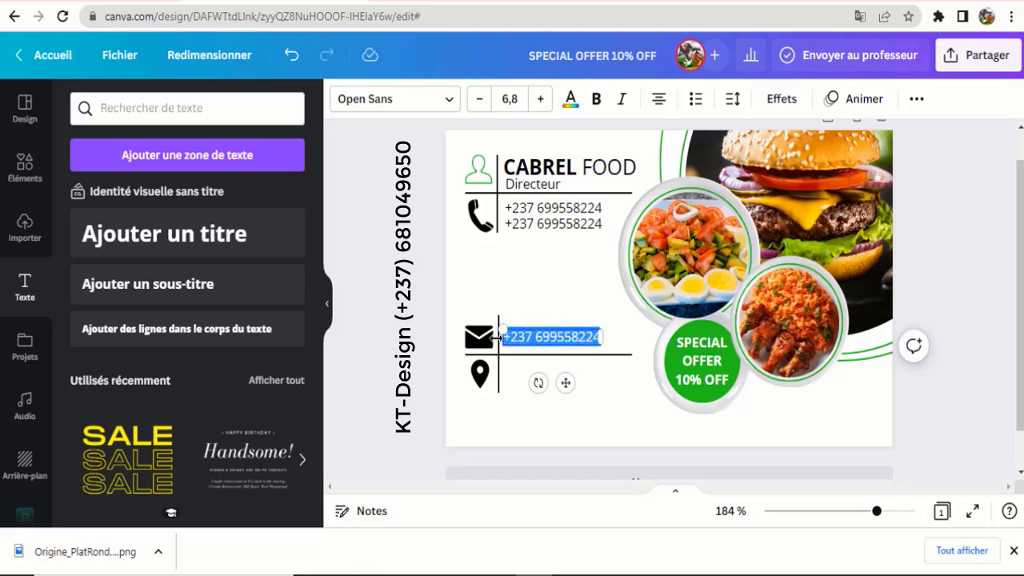
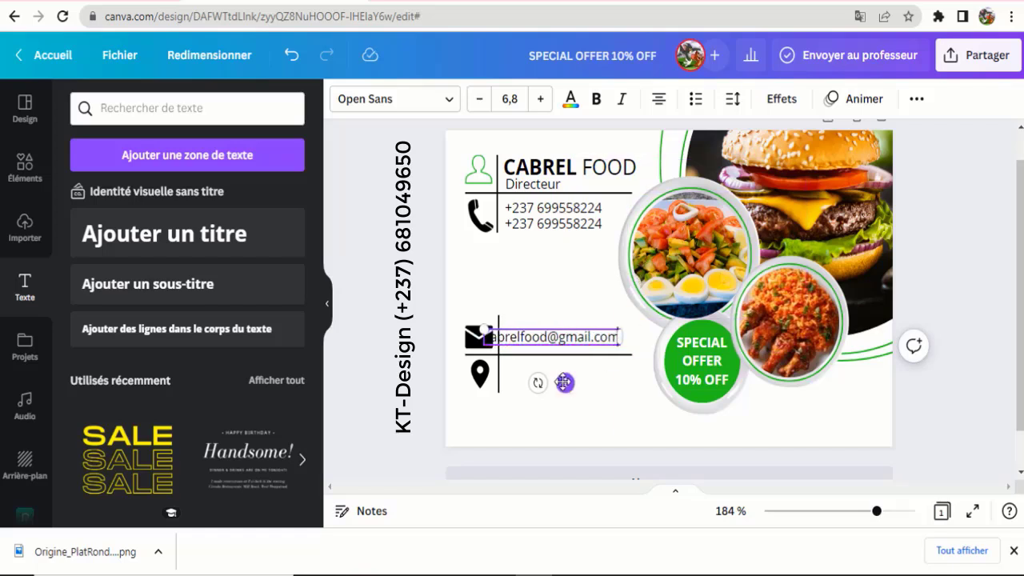
{"action": "left_click_drag", "start_coordinate": [565, 383], "coordinate": [588, 384]}
{"action": "left_click", "coordinate": [387, 287]}
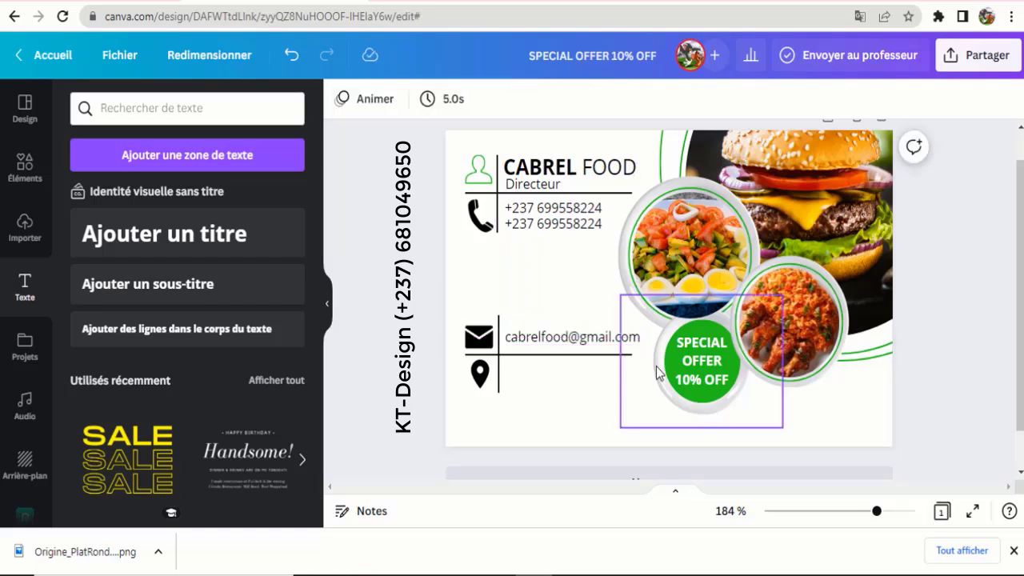
{"action": "left_click", "coordinate": [600, 340]}
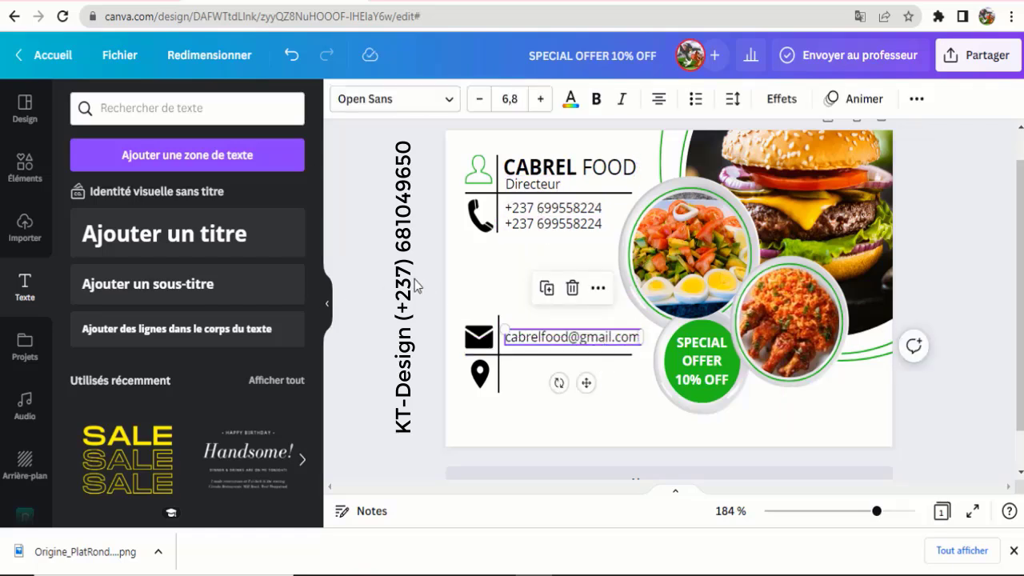
{"action": "left_click", "coordinate": [424, 317]}
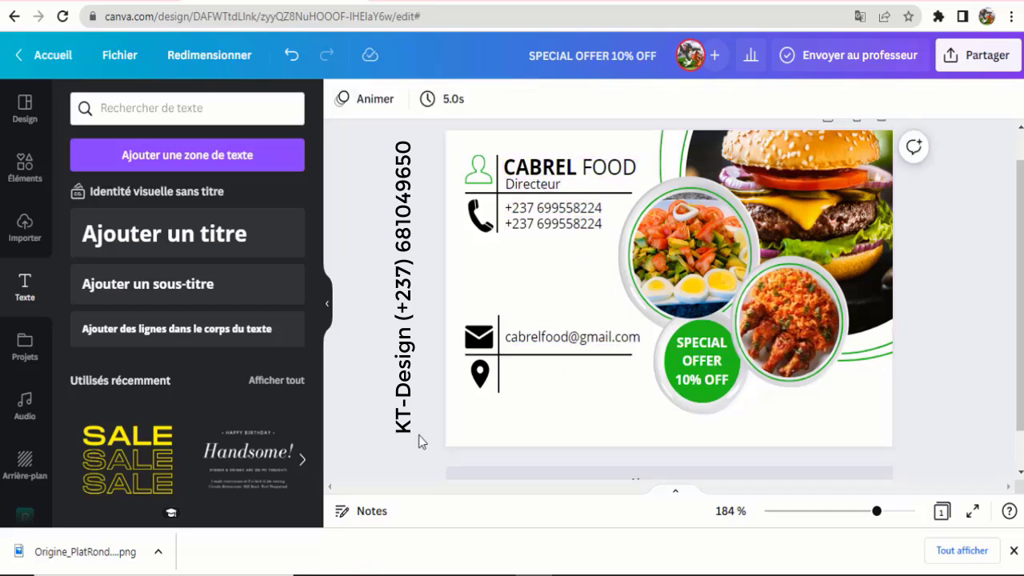
- Try the Intro Script font on the e-mail, then undo back to Open Sans
{"action": "left_click", "coordinate": [544, 340]}
{"action": "left_click", "coordinate": [446, 99]}
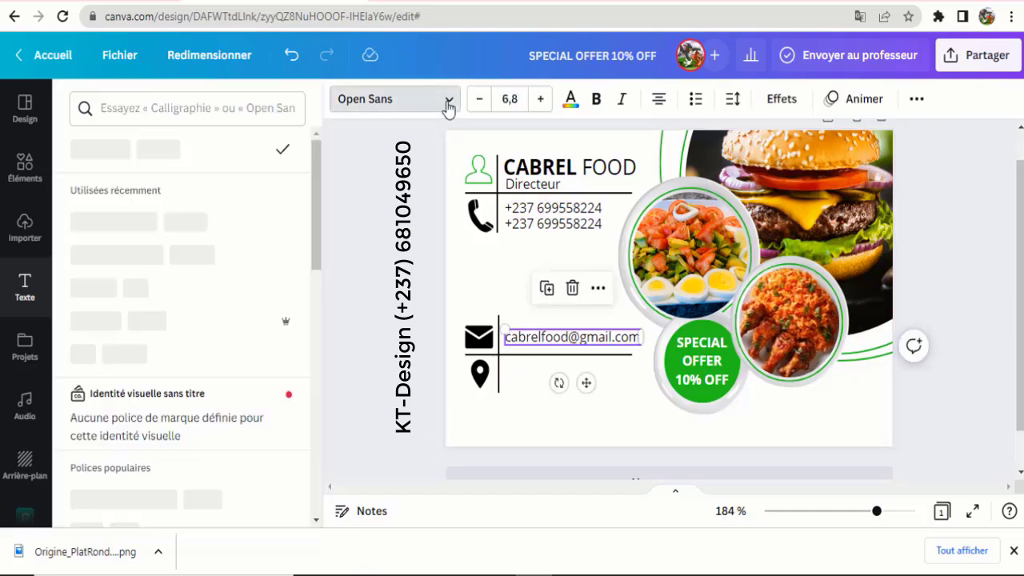
{"action": "left_click", "coordinate": [89, 328]}
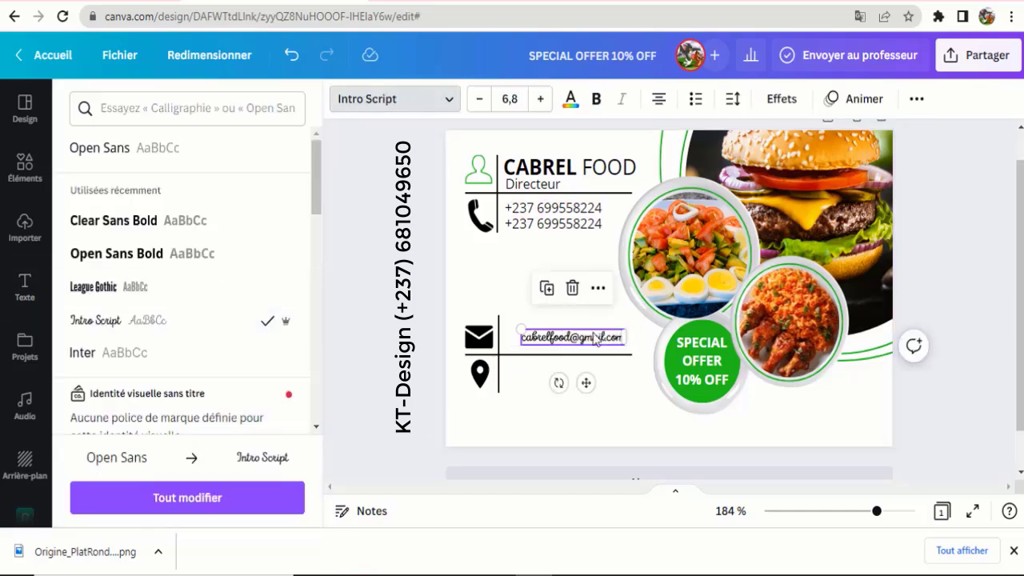
{"action": "left_click", "coordinate": [291, 55]}
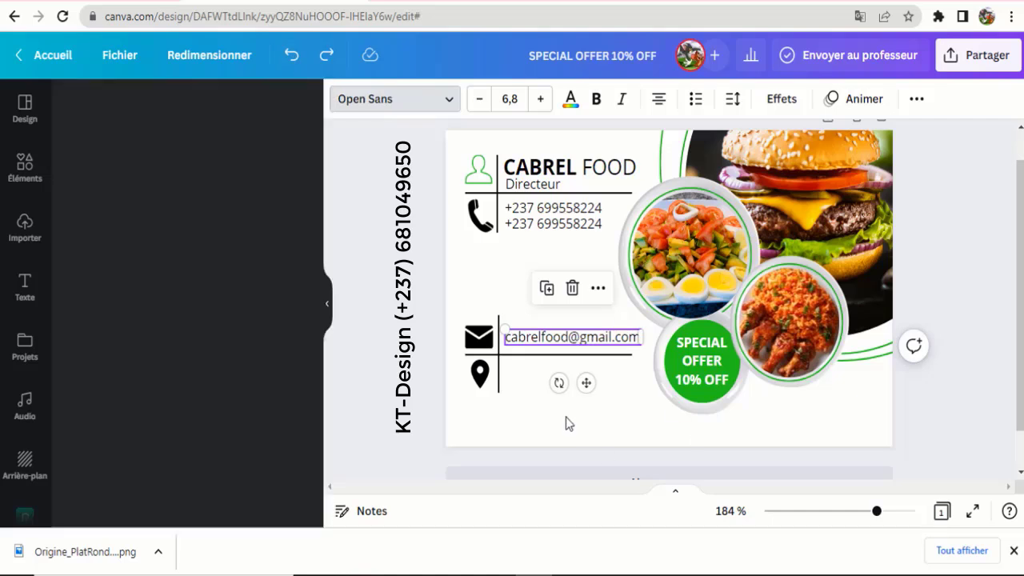
{"action": "left_click", "coordinate": [406, 365]}
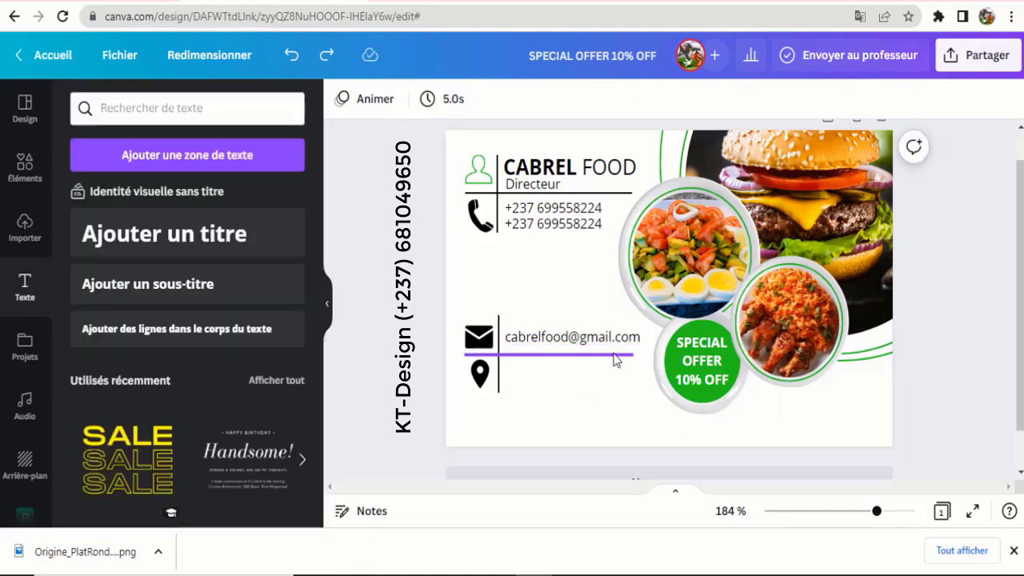
- Lengthen the divider lines under the email and under Directeur slightly to the right
{"action": "left_click", "coordinate": [615, 355]}
{"action": "left_click_drag", "start_coordinate": [632, 355], "coordinate": [641, 354]}
{"action": "left_click", "coordinate": [596, 277]}
{"action": "left_click", "coordinate": [622, 192]}
{"action": "left_click_drag", "start_coordinate": [632, 193], "coordinate": [640, 193]}
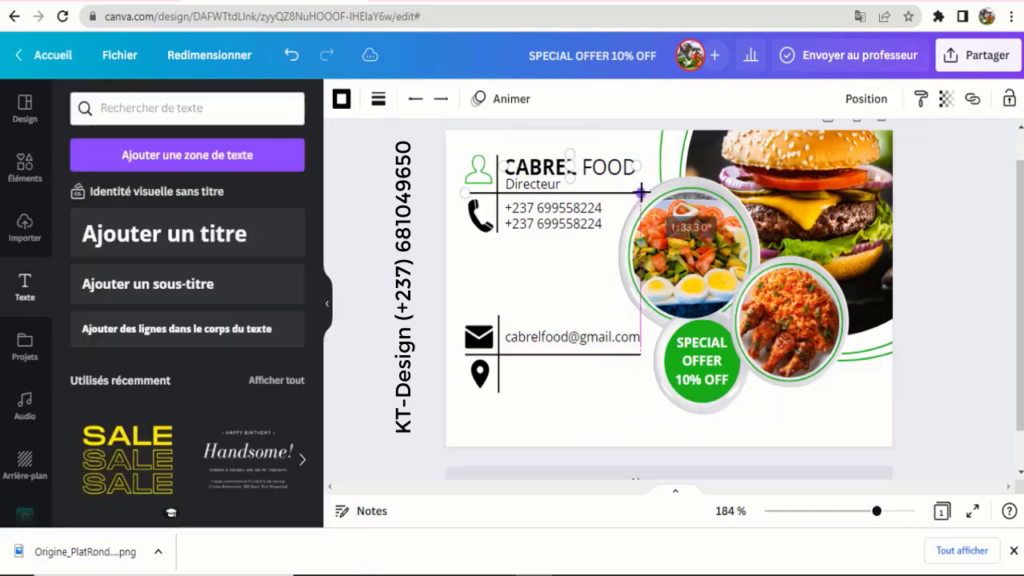
{"action": "left_click", "coordinate": [455, 370]}
- Duplicate the email text beside the location pin and retype it as 'Gabon Libreville'
{"action": "left_click", "coordinate": [516, 338]}
{"action": "left_click", "coordinate": [547, 288]}
{"action": "left_click_drag", "start_coordinate": [580, 396], "coordinate": [584, 414]}
{"action": "left_click_drag", "start_coordinate": [641, 374], "coordinate": [506, 368]}
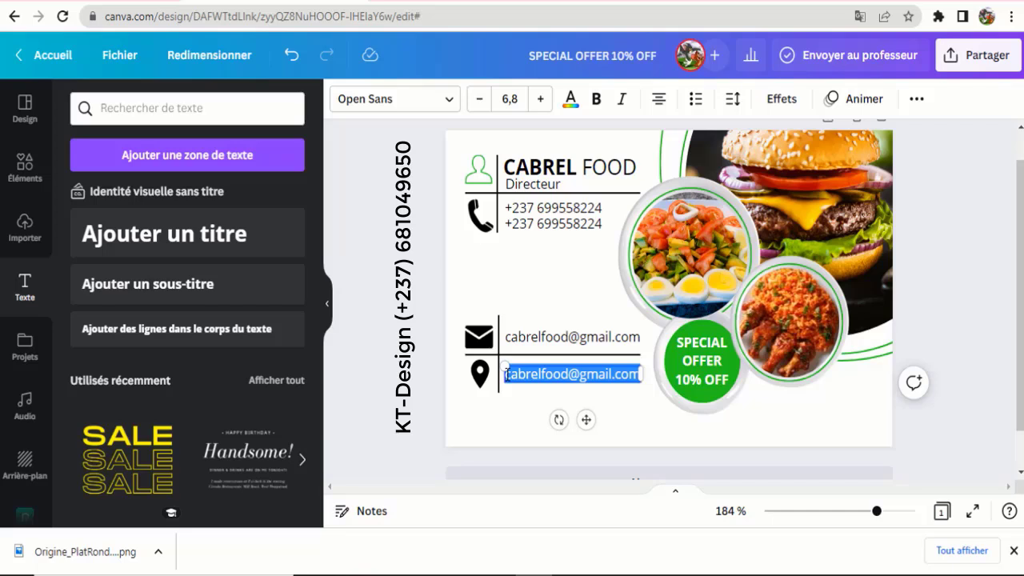
{"action": "type", "text": "gabon libreville"}
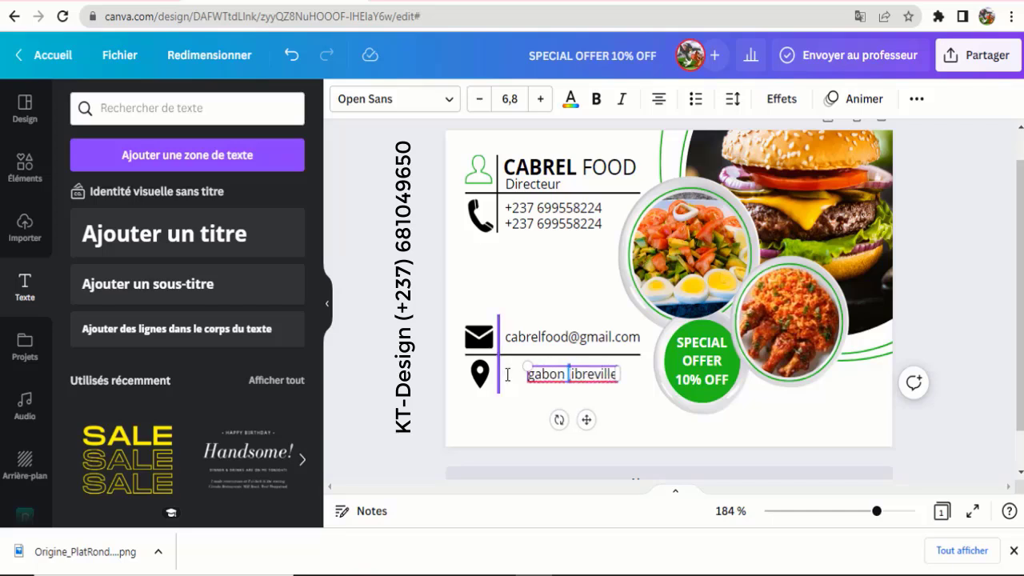
{"action": "type", "text": "L"}
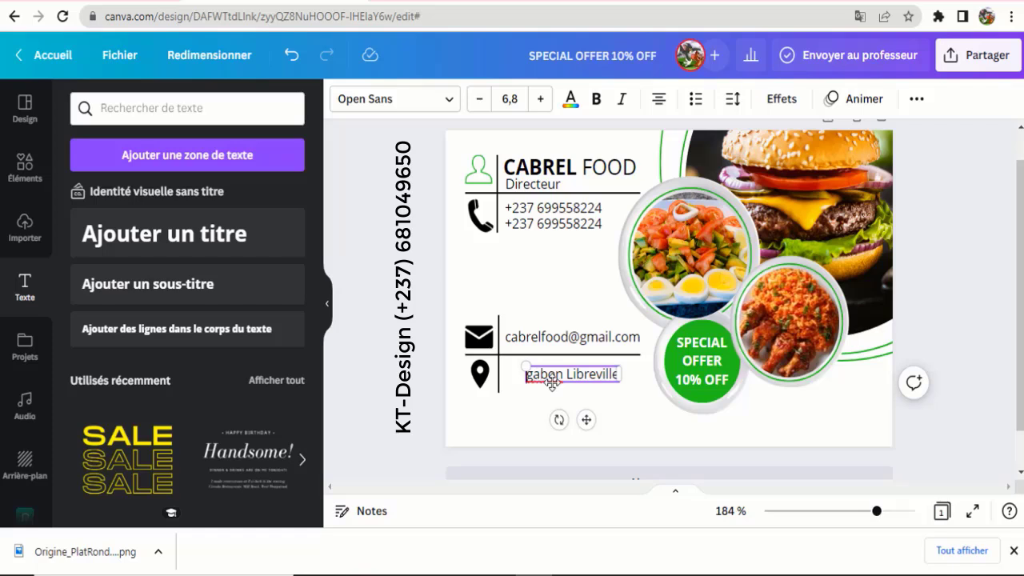
{"action": "key", "text": "Delete"}
{"action": "type", "text": "G"}
- Reposition the Gabon Libreville text beside the pin so it aligns with the email
{"action": "left_click_drag", "start_coordinate": [586, 419], "coordinate": [564, 418]}
{"action": "left_click", "coordinate": [535, 410]}
{"action": "left_click", "coordinate": [535, 372]}
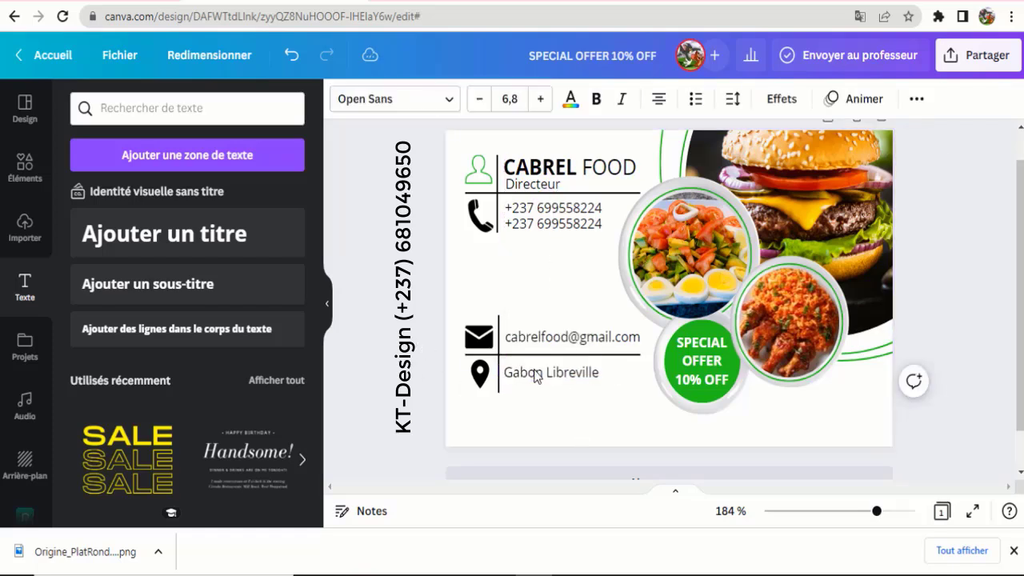
{"action": "left_click_drag", "start_coordinate": [535, 371], "coordinate": [536, 371]}
{"action": "left_click", "coordinate": [431, 251]}
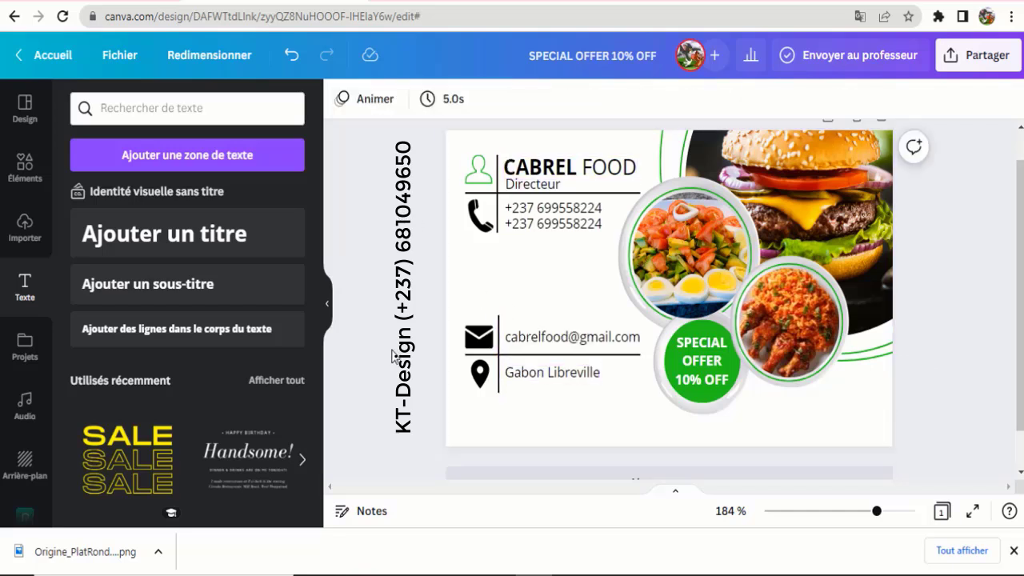
{"action": "left_click", "coordinate": [536, 374]}
{"action": "left_click_drag", "start_coordinate": [568, 418], "coordinate": [609, 416]}
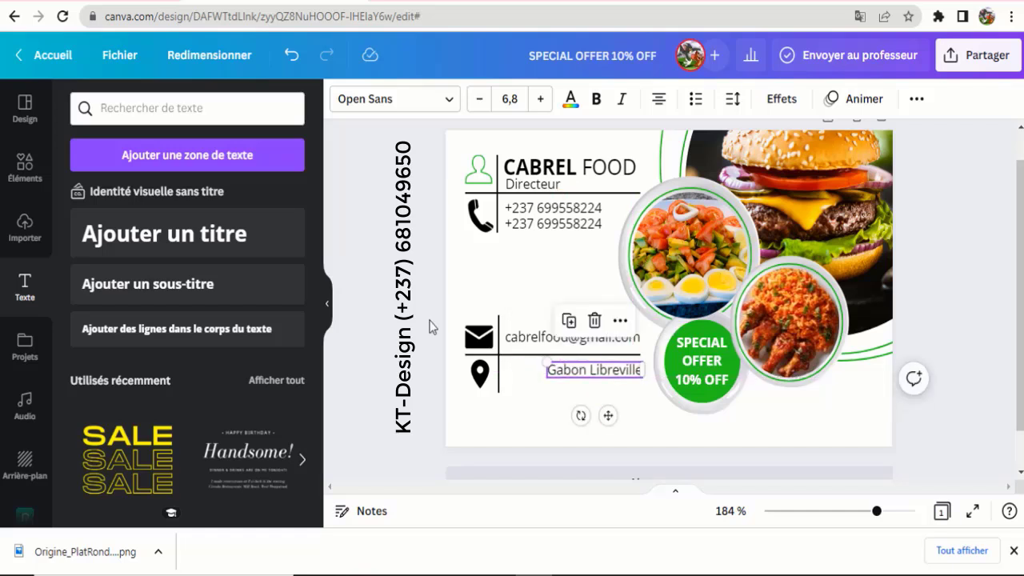
{"action": "left_click", "coordinate": [430, 327]}
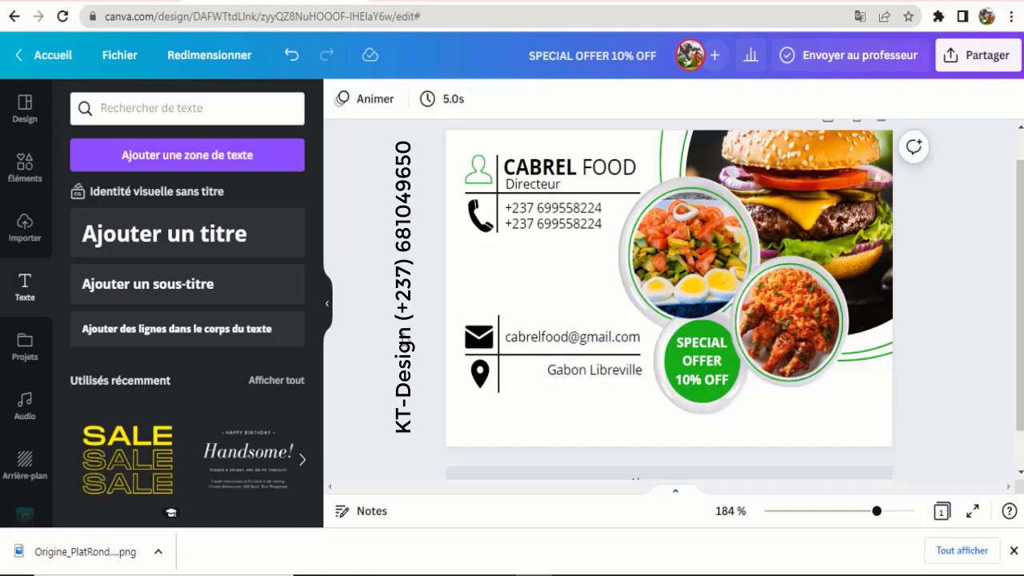
{"action": "left_click", "coordinate": [585, 373]}
{"action": "left_click_drag", "start_coordinate": [599, 417], "coordinate": [567, 416]}
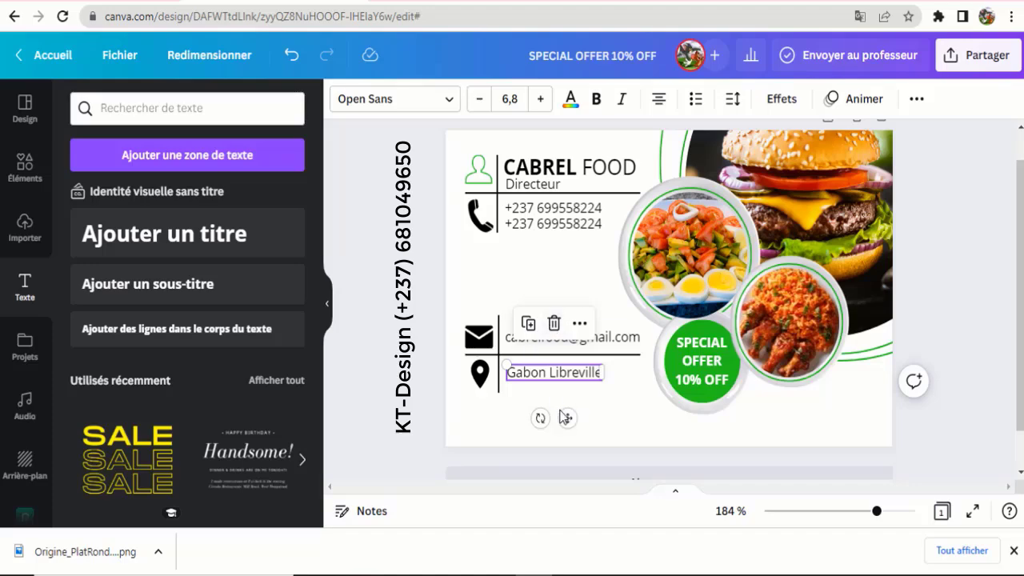
{"action": "left_click", "coordinate": [424, 308]}
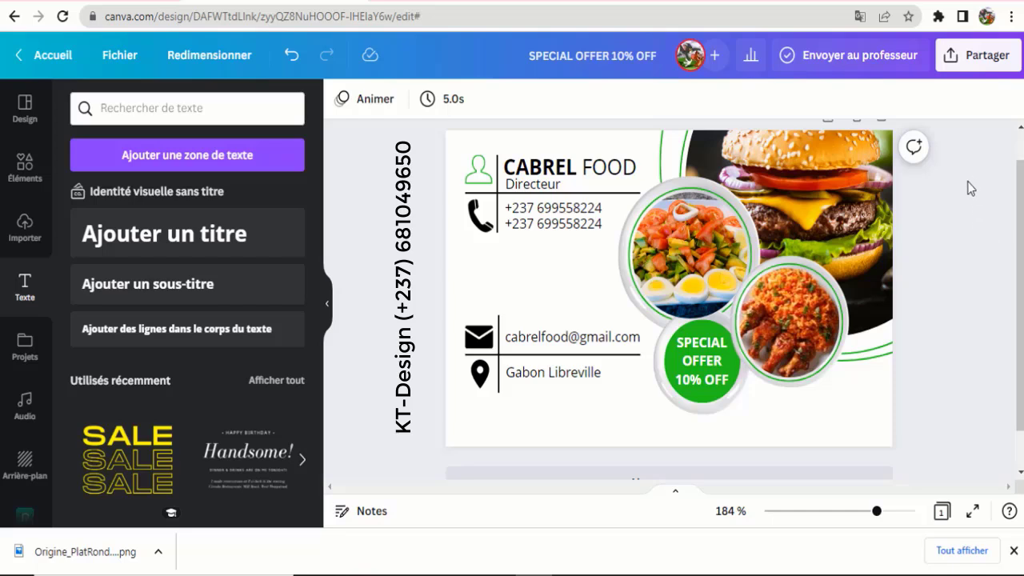
- Download the card as JPG instead of PNG and open the saved SPECIAL OFFER 10% OFF.jpg
{"action": "left_click", "coordinate": [980, 62]}
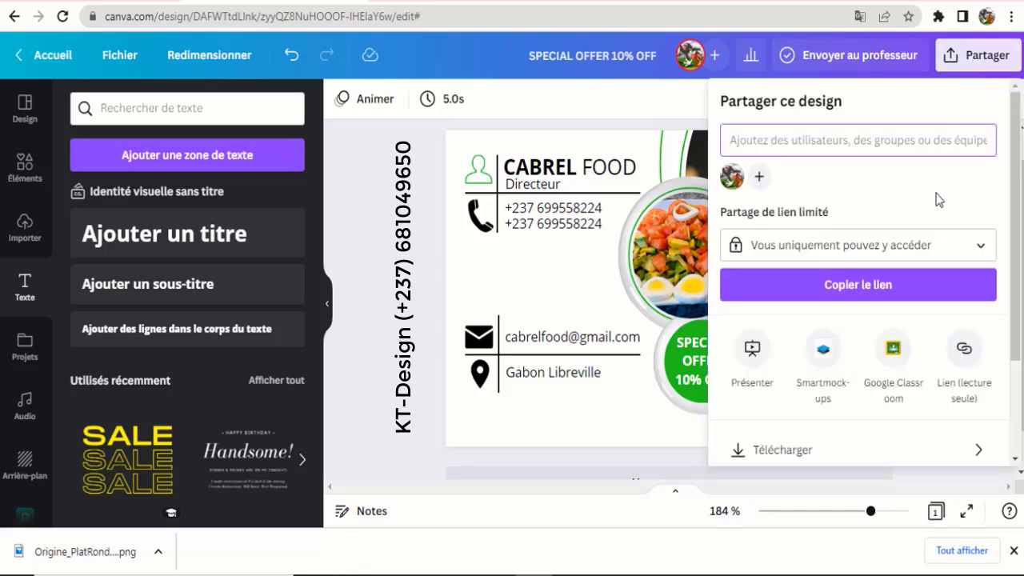
{"action": "scroll", "coordinate": [833, 390], "scroll_direction": "down", "scroll_amount": 2}
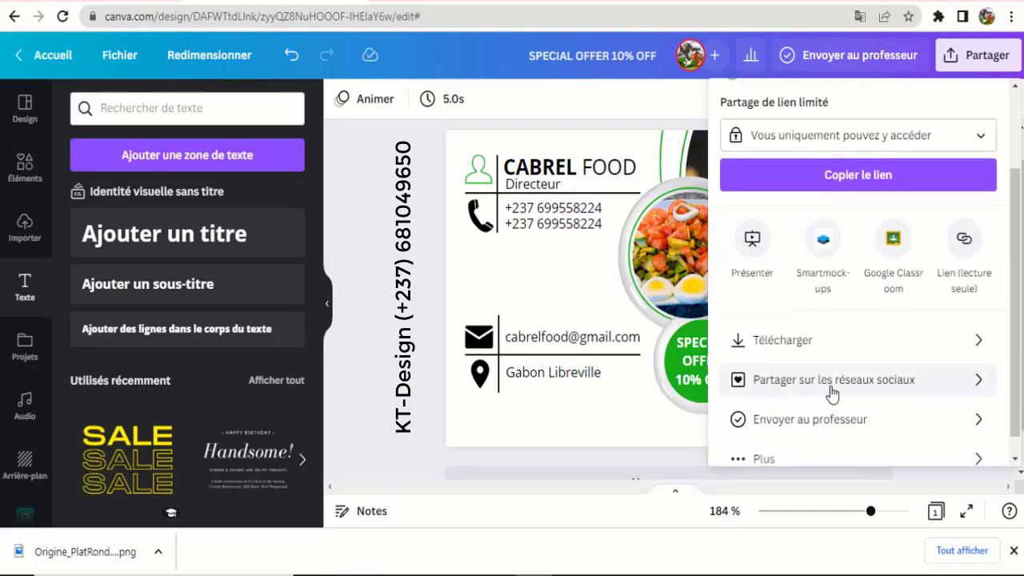
{"action": "left_click", "coordinate": [781, 344]}
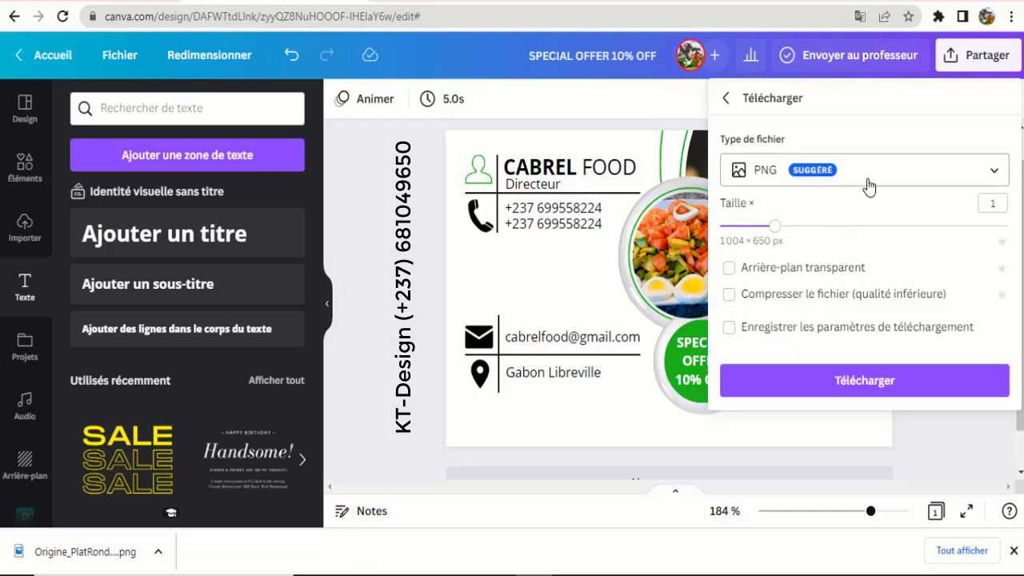
{"action": "left_click", "coordinate": [996, 172]}
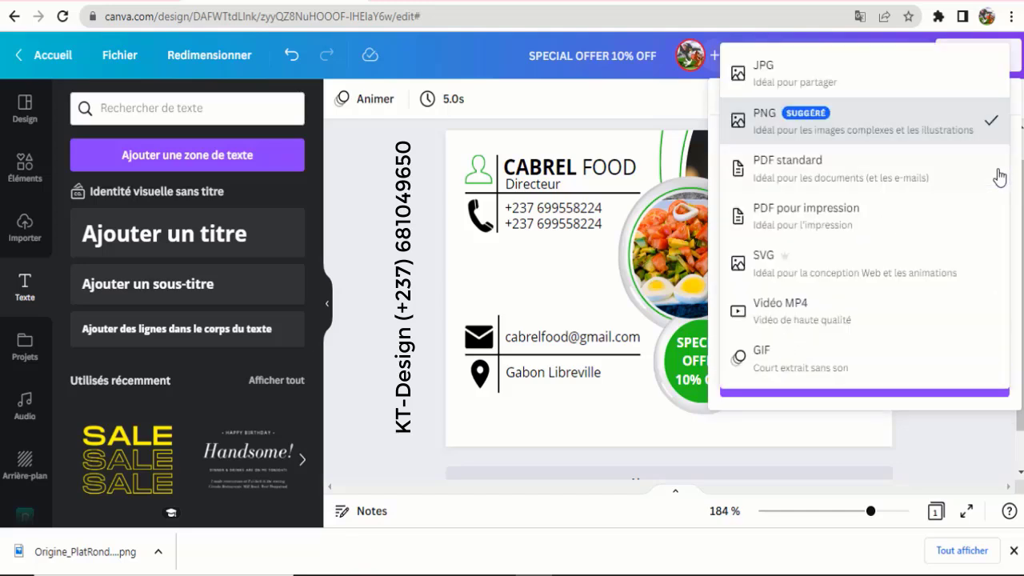
{"action": "left_click", "coordinate": [798, 80]}
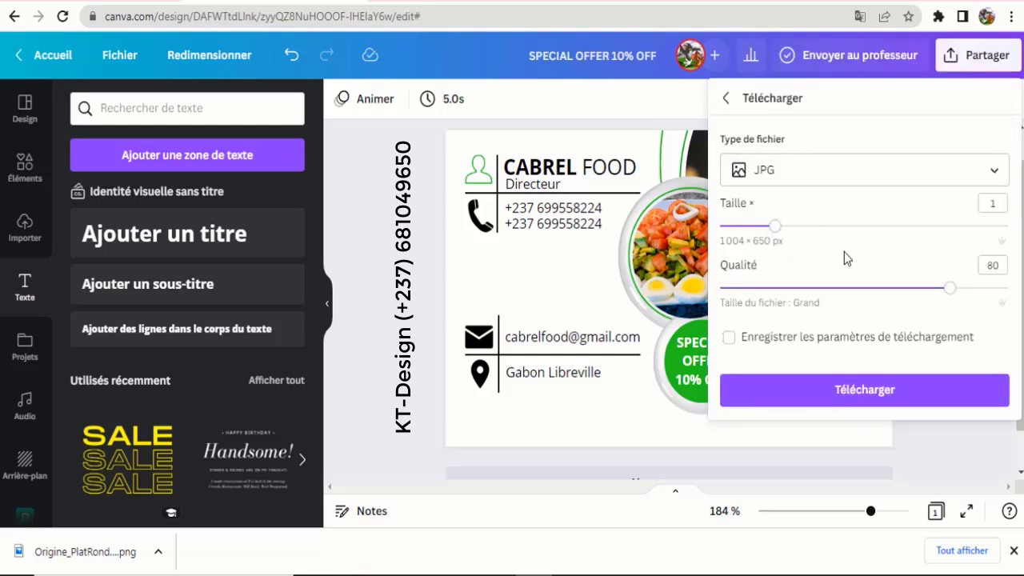
{"action": "left_click", "coordinate": [818, 404]}
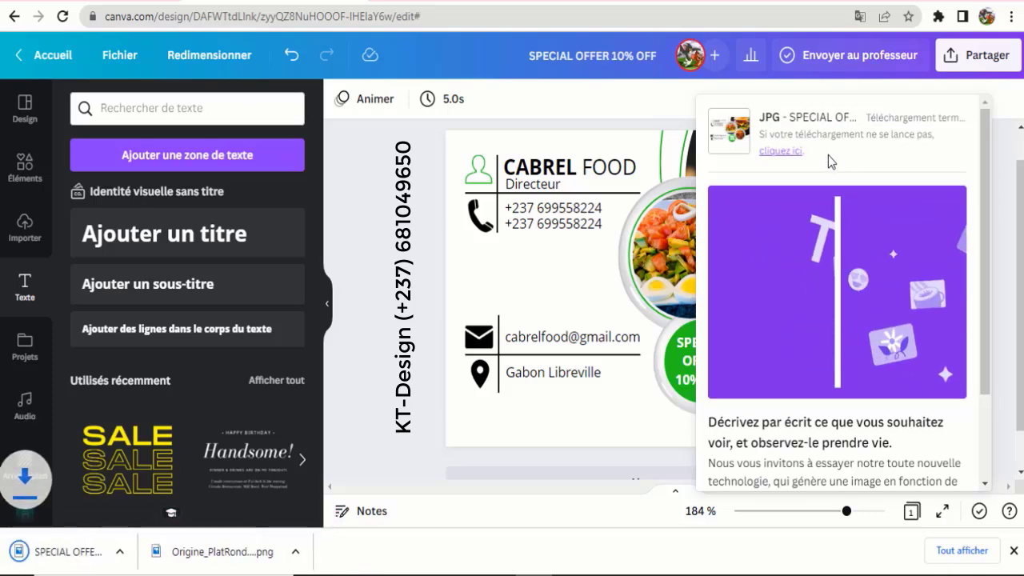
{"action": "left_click", "coordinate": [68, 561]}
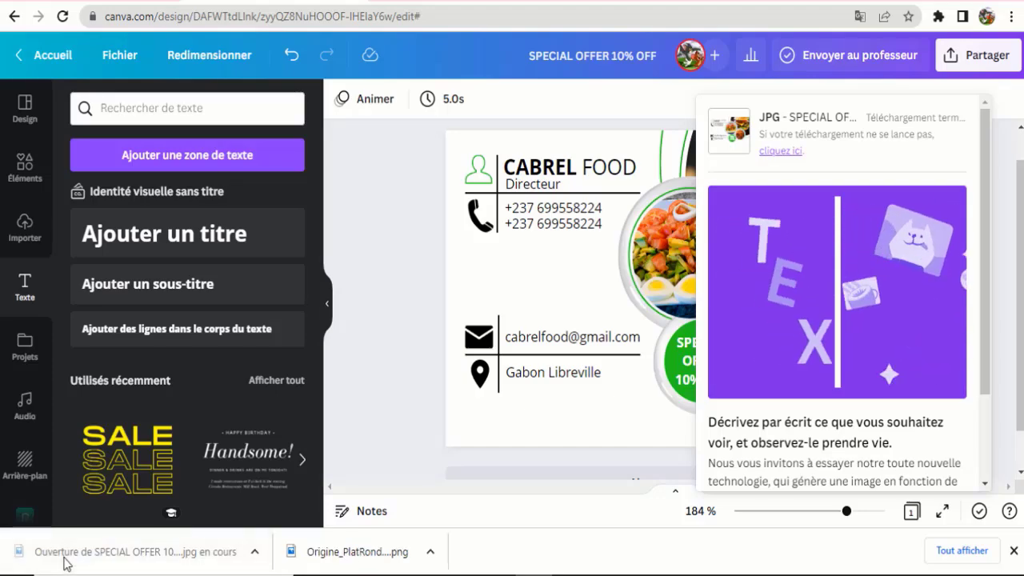